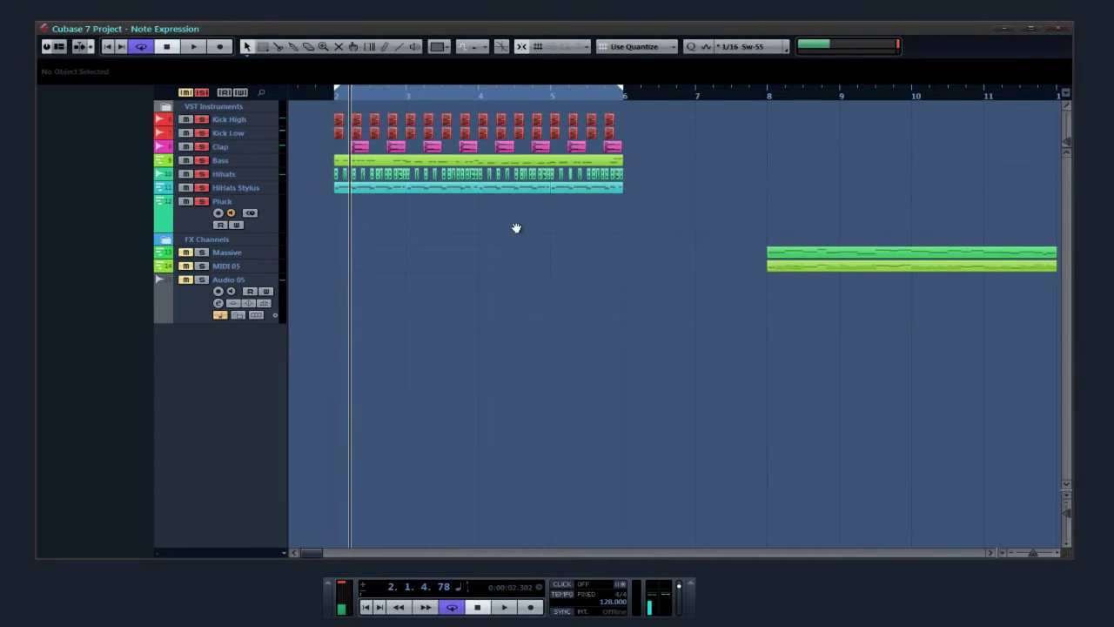
Play the existing drum and bass loop from just before bar 2 and stop playback
{"action": "left_click_drag", "start_coordinate": [516, 228], "coordinate": [518, 228]}
{"action": "left_click", "coordinate": [340, 96]}
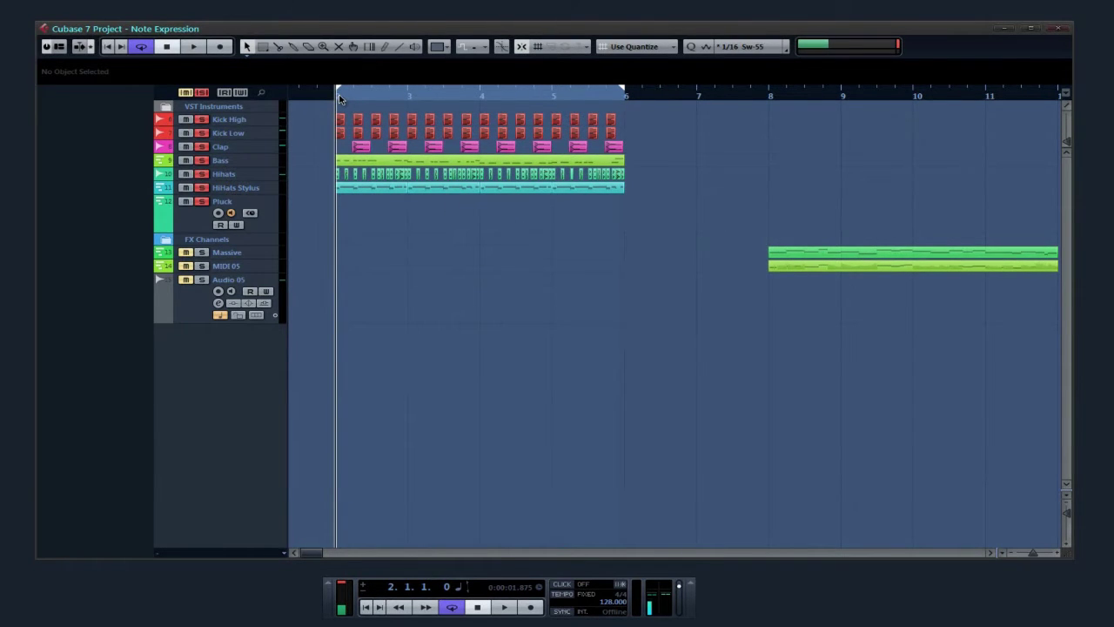
{"action": "left_click_drag", "start_coordinate": [515, 235], "coordinate": [535, 233]}
{"action": "left_click_drag", "start_coordinate": [363, 98], "coordinate": [351, 98]}
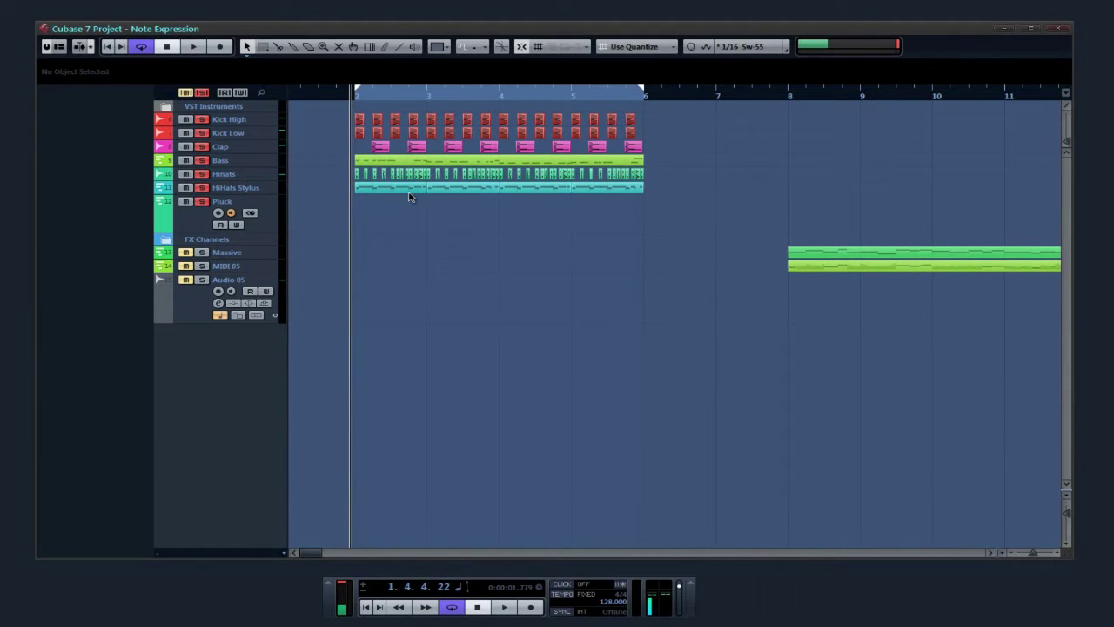
{"action": "key", "text": "space"}
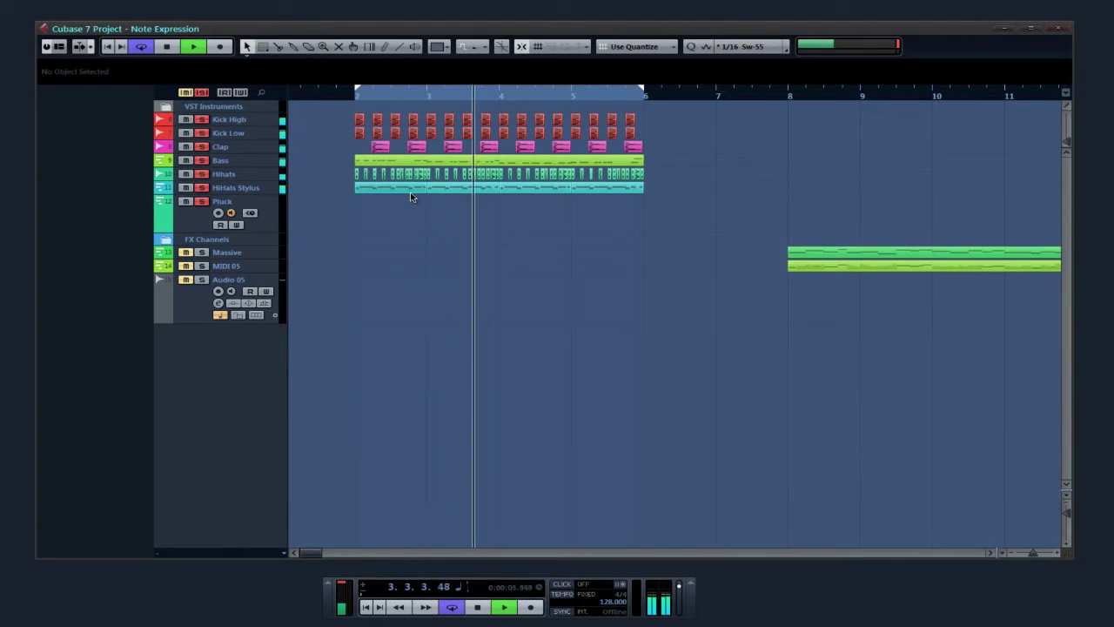
{"action": "key", "text": "space"}
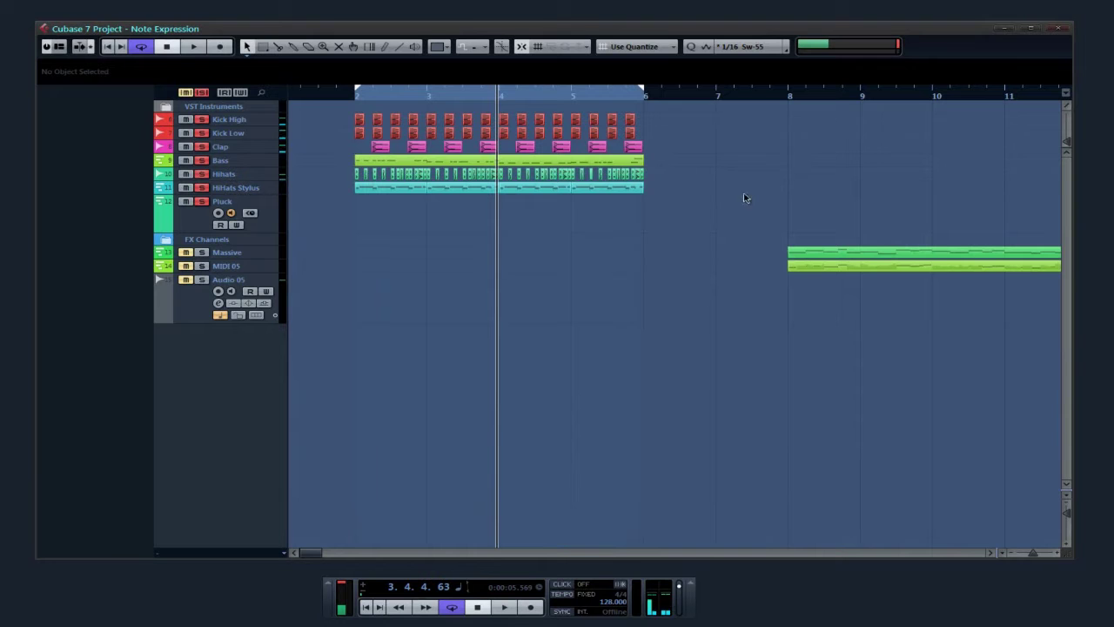
Solo the Massive track and inspect the DA FUNK patch in its instrument window, closing the window when done
{"action": "left_click", "coordinate": [267, 254]}
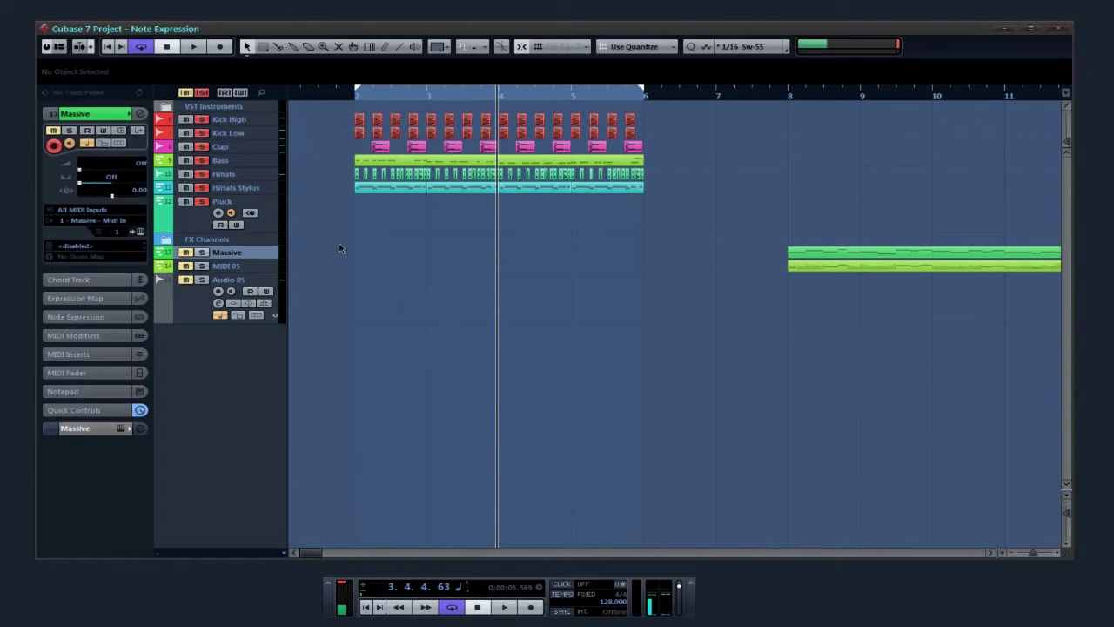
{"action": "left_click", "coordinate": [202, 252]}
{"action": "key", "text": "e"}
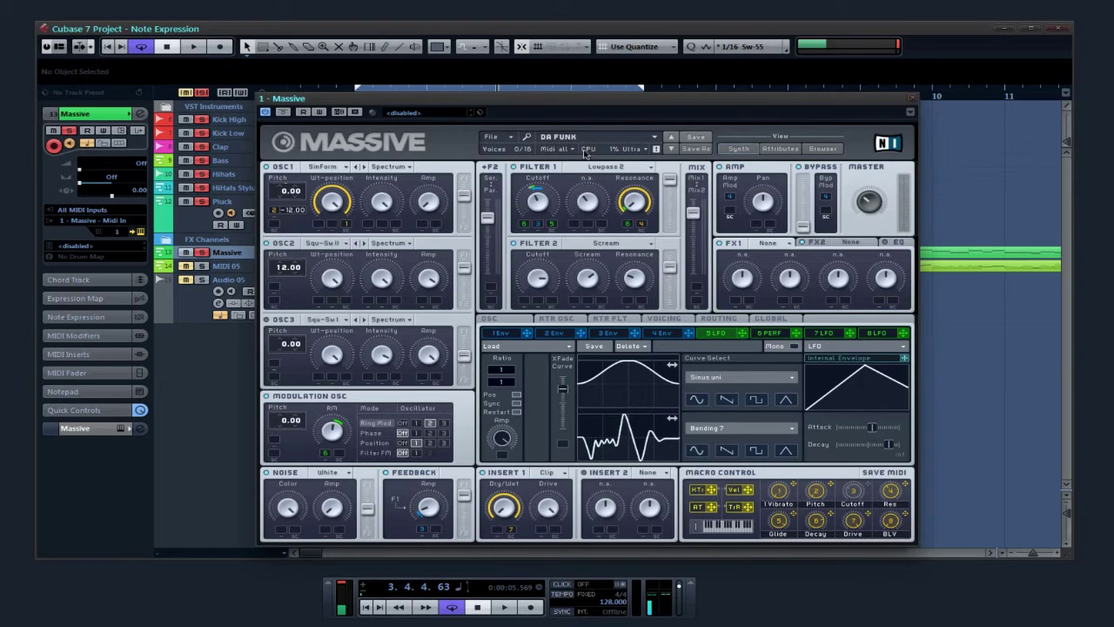
{"action": "left_click_drag", "start_coordinate": [589, 103], "coordinate": [588, 93]}
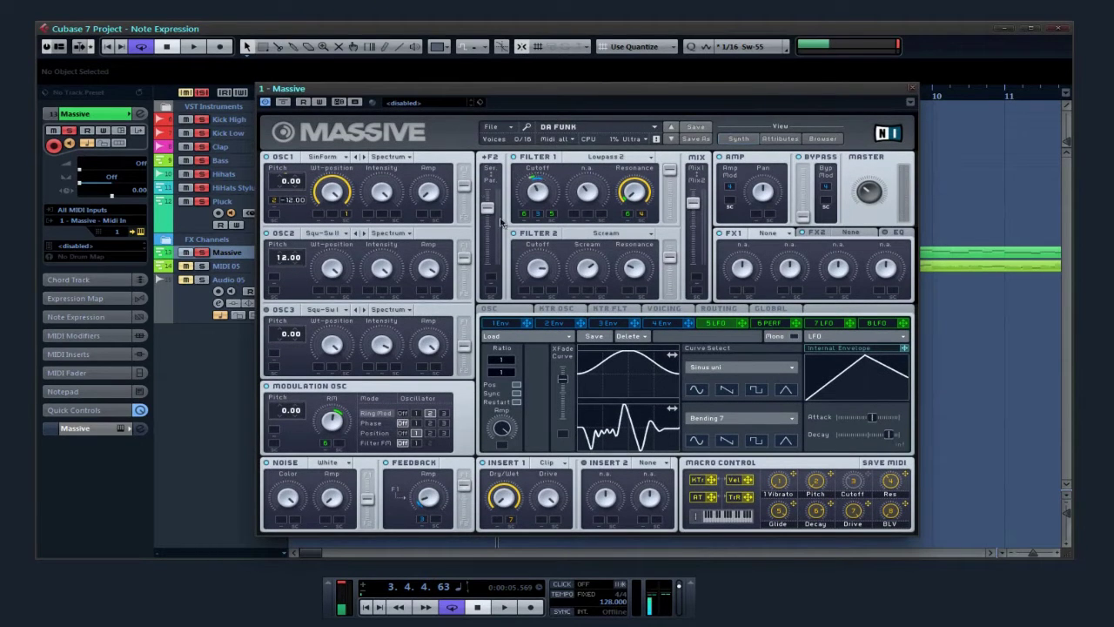
{"action": "left_click", "coordinate": [914, 89]}
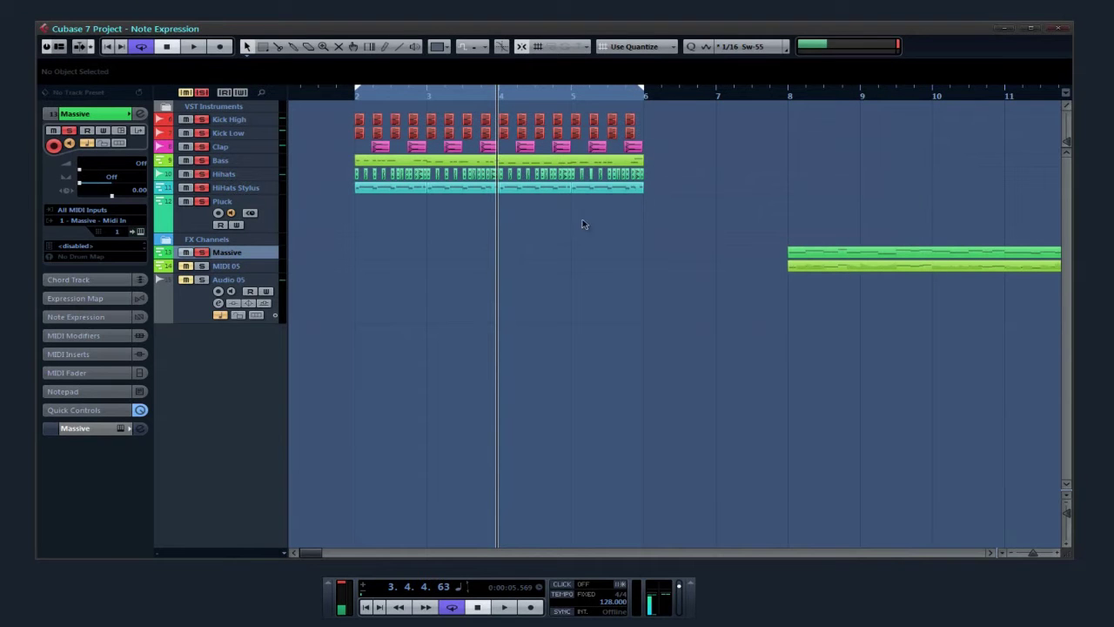
Try drawing a few notes in a new four-bar part on the Massive track and delete them again
{"action": "double_click", "coordinate": [388, 258]}
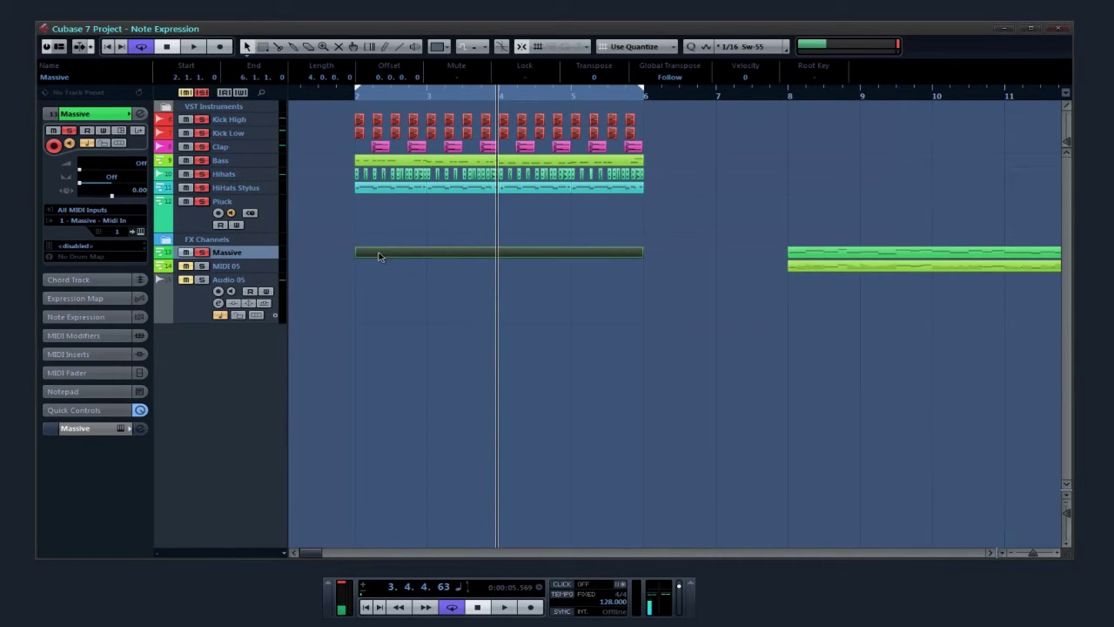
{"action": "double_click", "coordinate": [385, 254]}
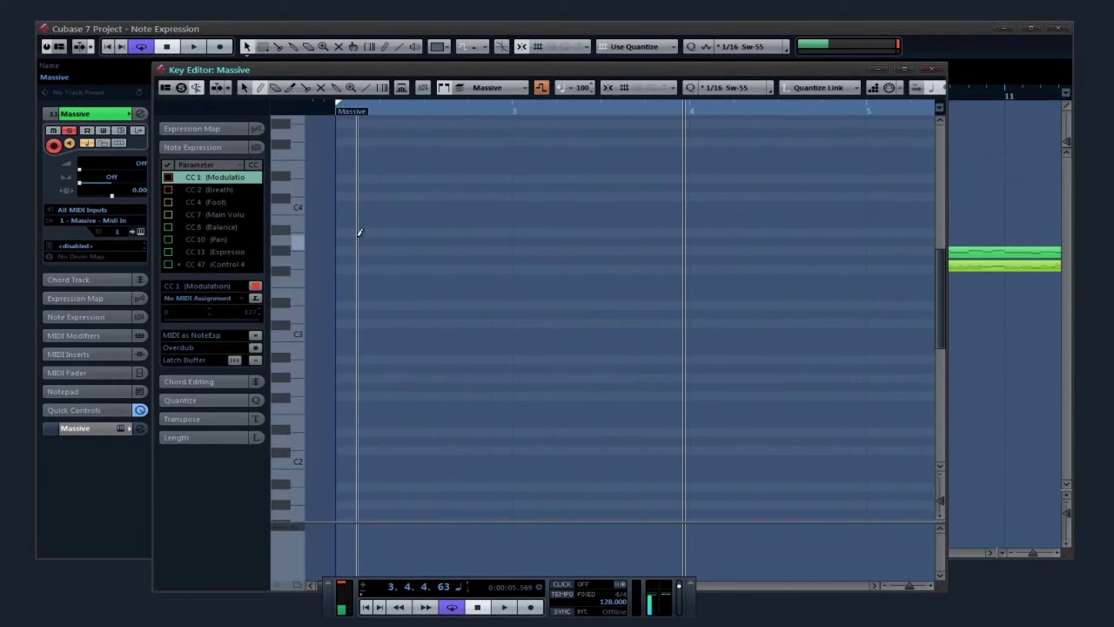
{"action": "mouse_move", "coordinate": [339, 296]}
{"action": "left_mouse_down"}
{"action": "mouse_move", "coordinate": [374, 296]}
{"action": "mouse_move", "coordinate": [429, 260]}
{"action": "left_mouse_up"}
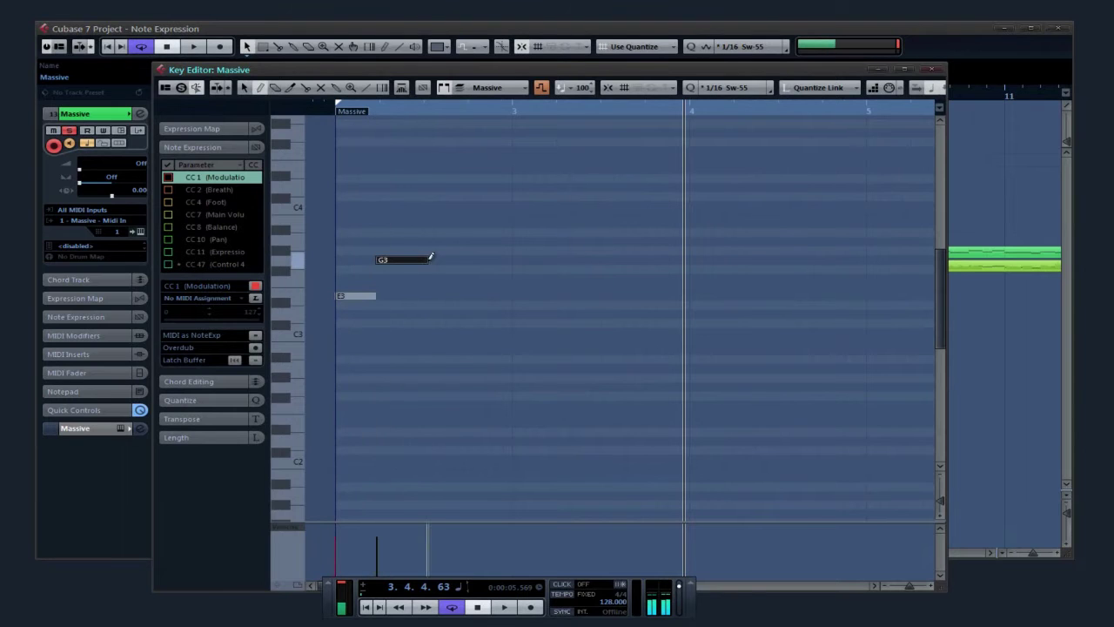
{"action": "mouse_move", "coordinate": [436, 314]}
{"action": "left_mouse_down"}
{"action": "mouse_move", "coordinate": [478, 315]}
{"action": "mouse_move", "coordinate": [508, 349]}
{"action": "left_mouse_up"}
{"action": "left_click", "coordinate": [245, 89]}
{"action": "left_click_drag", "start_coordinate": [629, 185], "coordinate": [362, 404]}
{"action": "key", "text": "Delete"}
{"action": "left_click", "coordinate": [932, 68]}
Move the existing Massive part from bar 8 to bar 2 and solo only the Massive track
{"action": "left_click_drag", "start_coordinate": [796, 254], "coordinate": [379, 263]}
{"action": "left_click", "coordinate": [378, 273]}
{"action": "left_click", "coordinate": [350, 95]}
{"action": "left_click", "coordinate": [202, 253]}
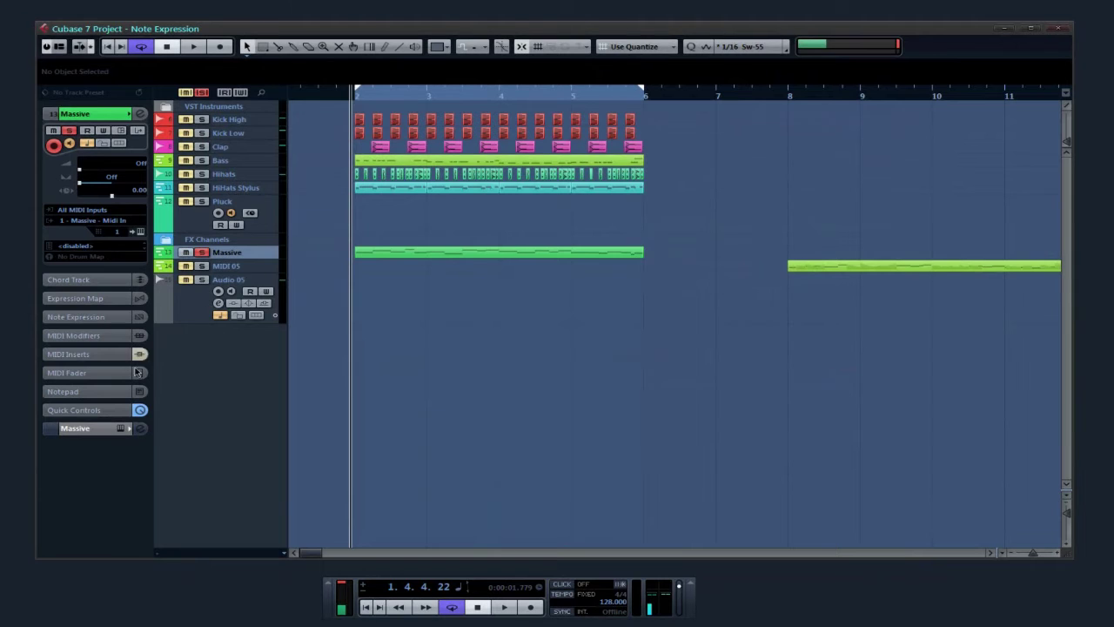
Play the Massive part with its channel settings open to view the level and spectrum, and close the settings
{"action": "left_click", "coordinate": [142, 430]}
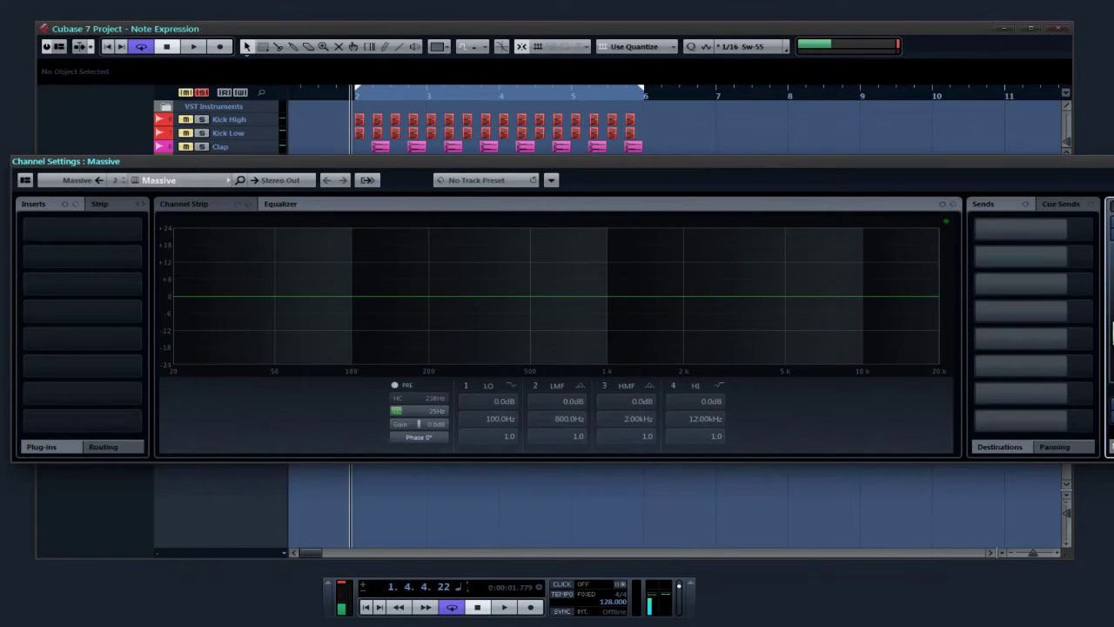
{"action": "key", "text": "space"}
{"action": "left_click_drag", "start_coordinate": [1113, 329], "coordinate": [773, 327]}
{"action": "left_click_drag", "start_coordinate": [581, 162], "coordinate": [851, 247]}
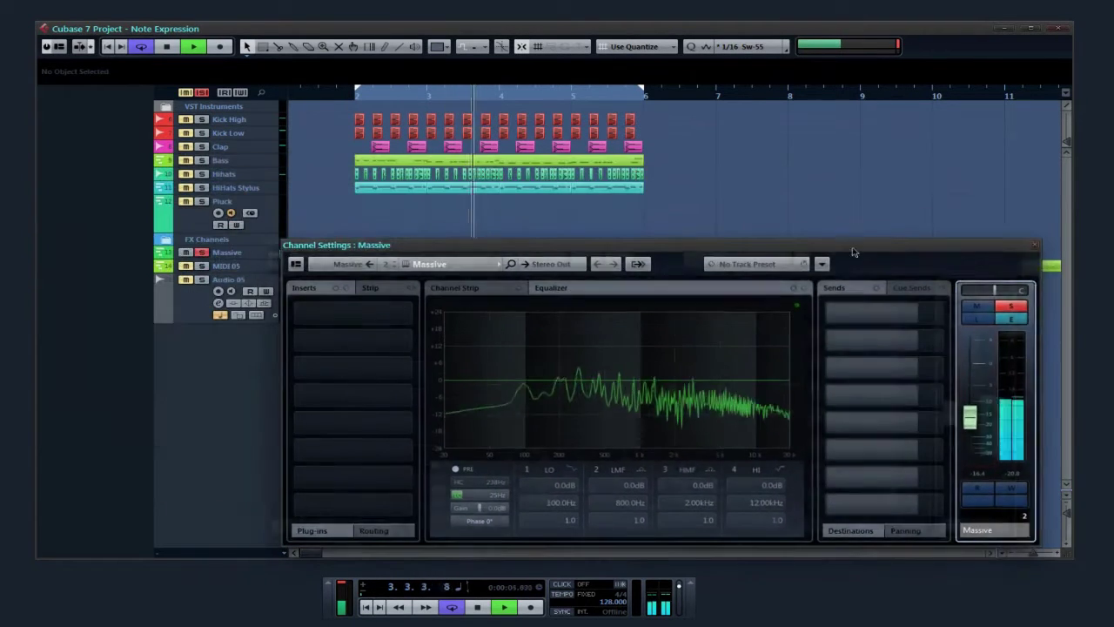
{"action": "left_click", "coordinate": [1032, 247]}
Examine the whole Massive part's note pattern in the Key Editor and close the editor
{"action": "double_click", "coordinate": [545, 251]}
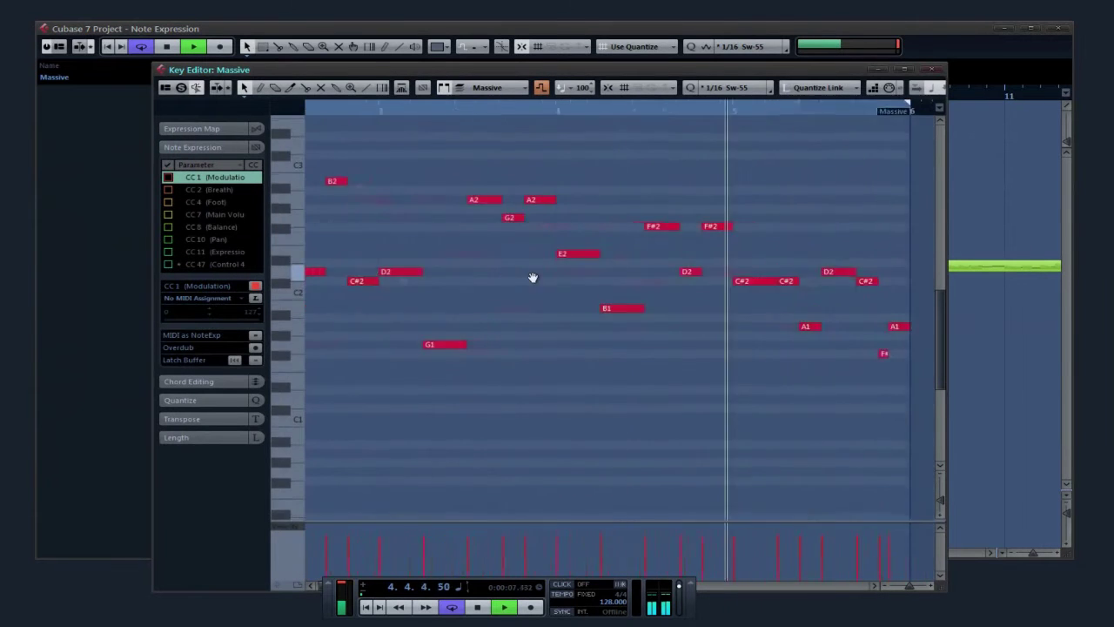
{"action": "left_click_drag", "start_coordinate": [510, 280], "coordinate": [569, 278]}
{"action": "left_click_drag", "start_coordinate": [911, 586], "coordinate": [910, 588]}
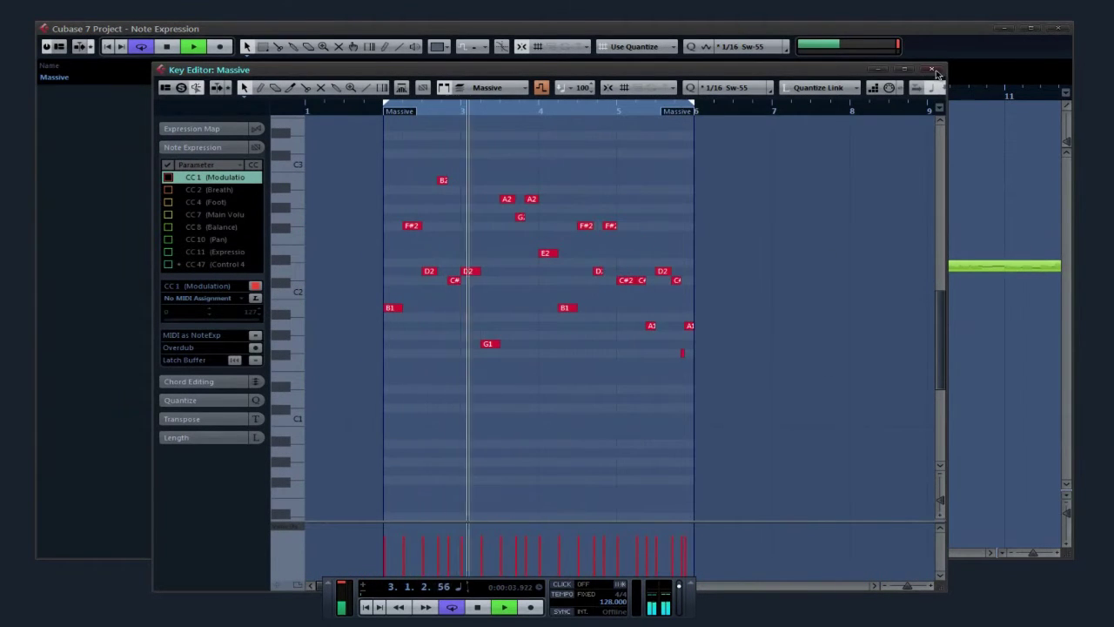
{"action": "left_click", "coordinate": [933, 69]}
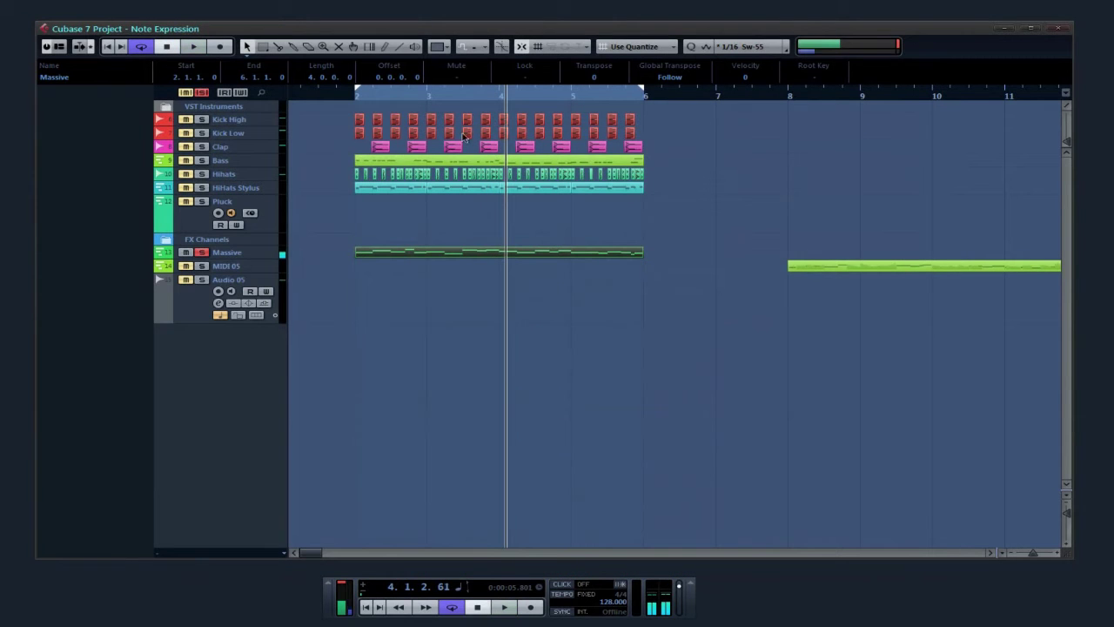
Solo the Bass track together with Massive and play the loop from its start at bar 2
{"action": "key", "text": "space"}
{"action": "key", "text": "space"}
{"action": "left_click", "coordinate": [354, 96]}
{"action": "key", "text": "space"}
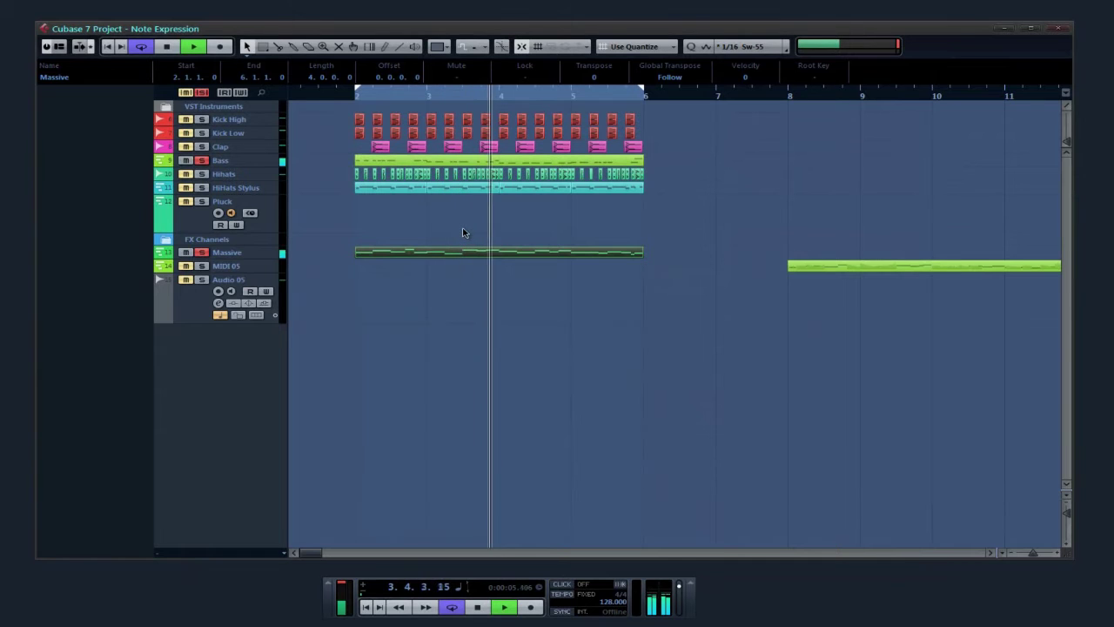
Adjust the Filter 1 cutoff in the Massive instrument while the loop plays, and close the instrument window
{"action": "left_click", "coordinate": [263, 254]}
{"action": "left_click", "coordinate": [137, 230]}
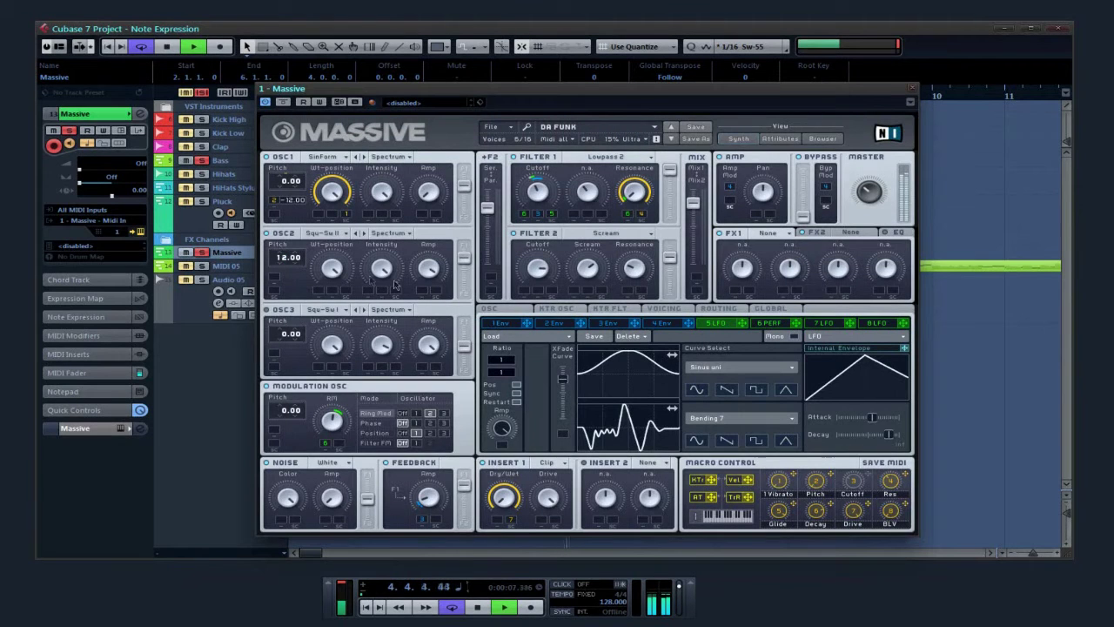
{"action": "key", "text": "space"}
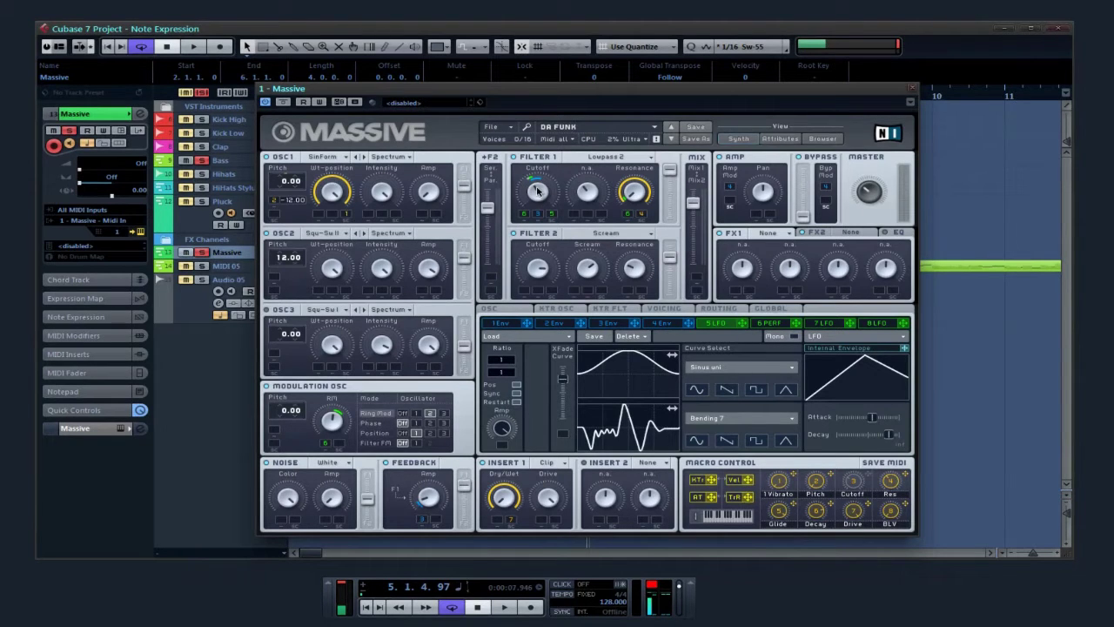
{"action": "key", "text": "space"}
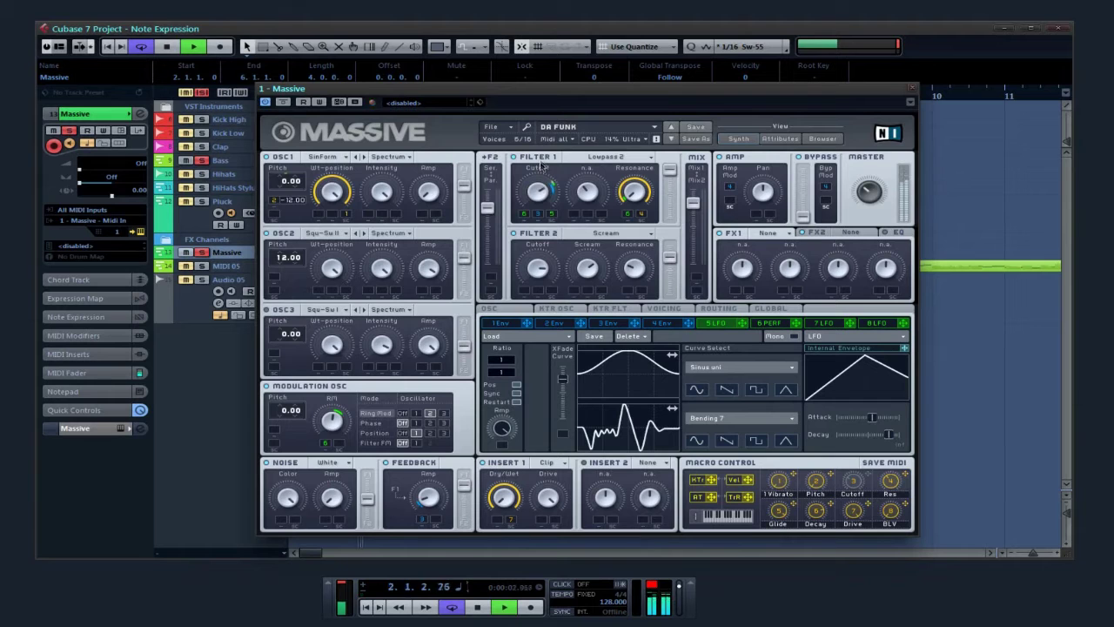
{"action": "mouse_move", "coordinate": [541, 183]}
{"action": "left_mouse_down"}
{"action": "mouse_move", "coordinate": [542, 205]}
{"action": "mouse_move", "coordinate": [545, 174]}
{"action": "left_mouse_up"}
{"action": "key", "text": "space"}
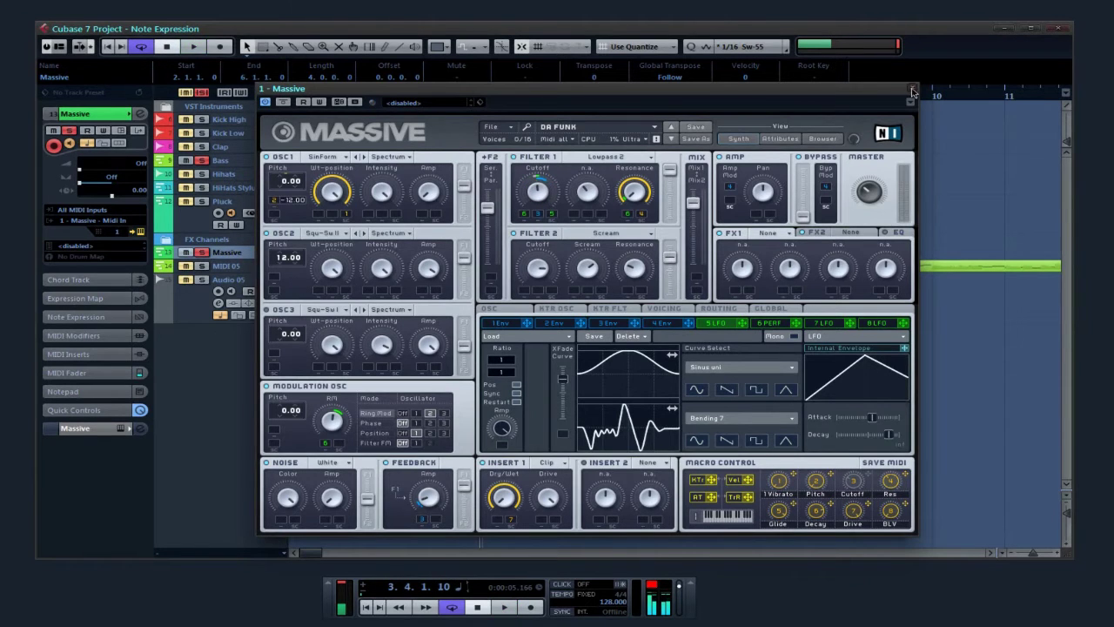
{"action": "left_click", "coordinate": [913, 90]}
{"action": "left_click", "coordinate": [406, 270]}
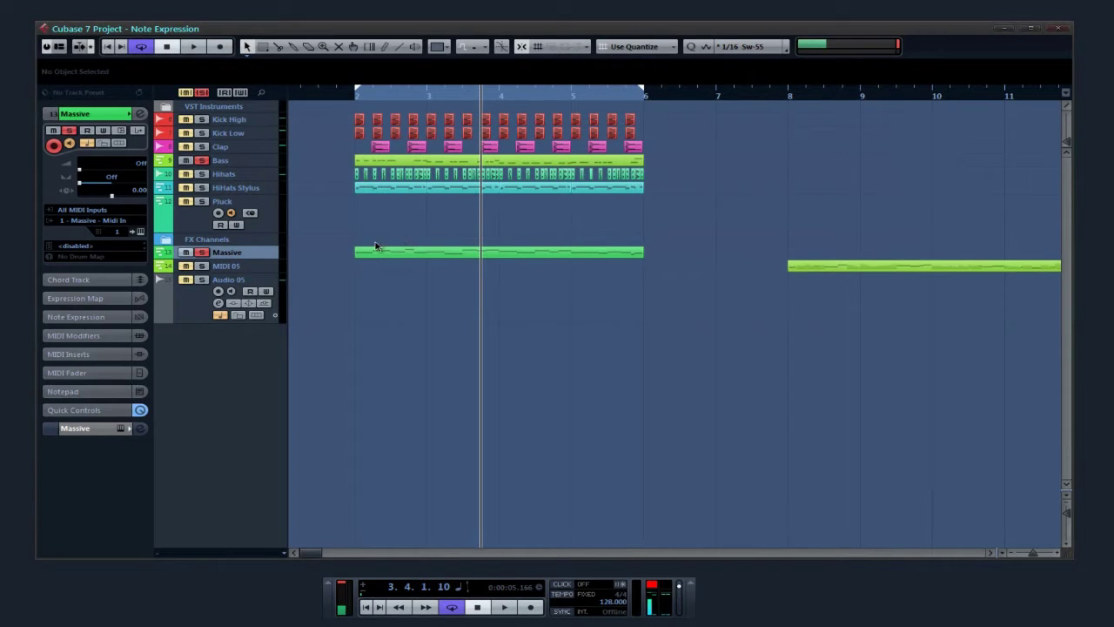
Return the playback cursor to the loop start at bar 2
{"action": "key", "text": "F2"}
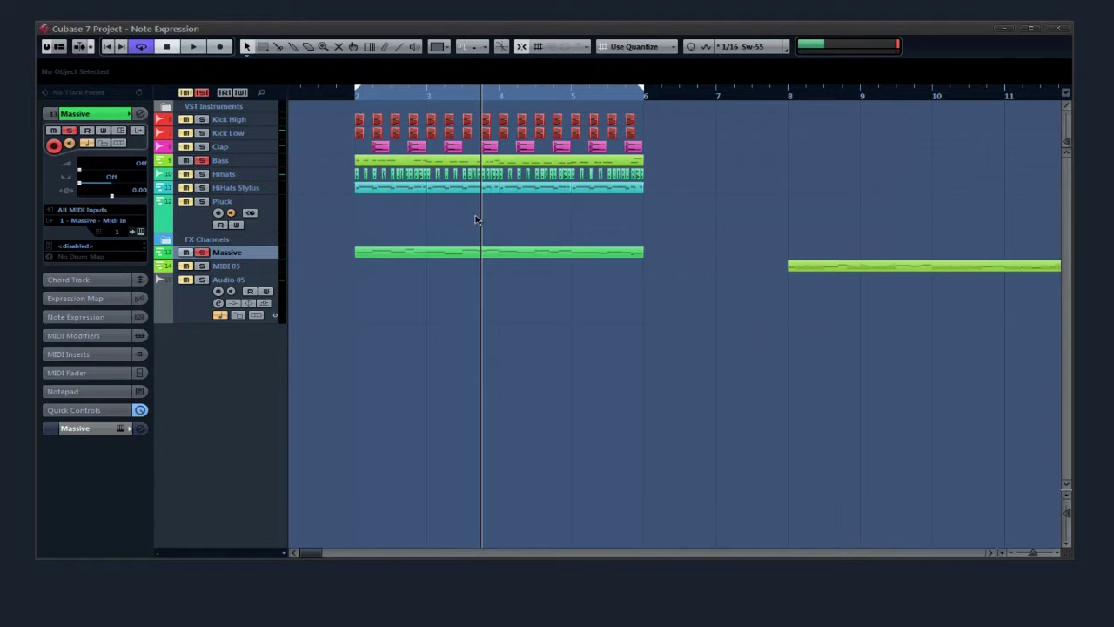
{"action": "key", "text": "F2"}
{"action": "left_click", "coordinate": [354, 97]}
{"action": "left_click_drag", "start_coordinate": [390, 217], "coordinate": [393, 217]}
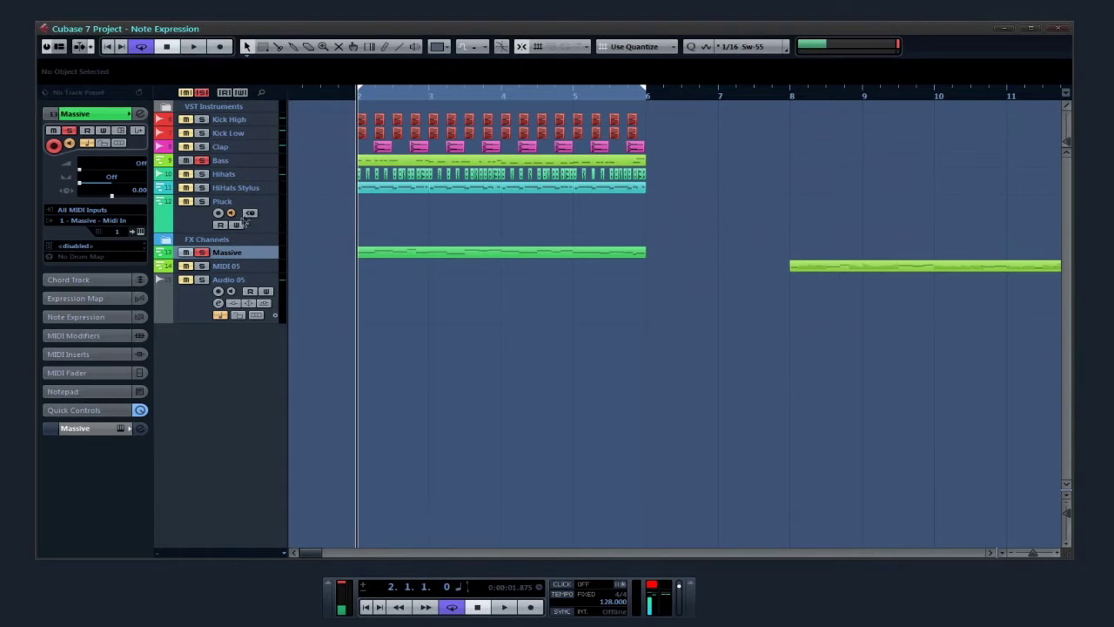
Check the options of Massive's Filter 1 cutoff knob and close the instrument window
{"action": "left_click", "coordinate": [140, 232]}
{"action": "right_click", "coordinate": [537, 193]}
{"action": "left_click", "coordinate": [897, 96]}
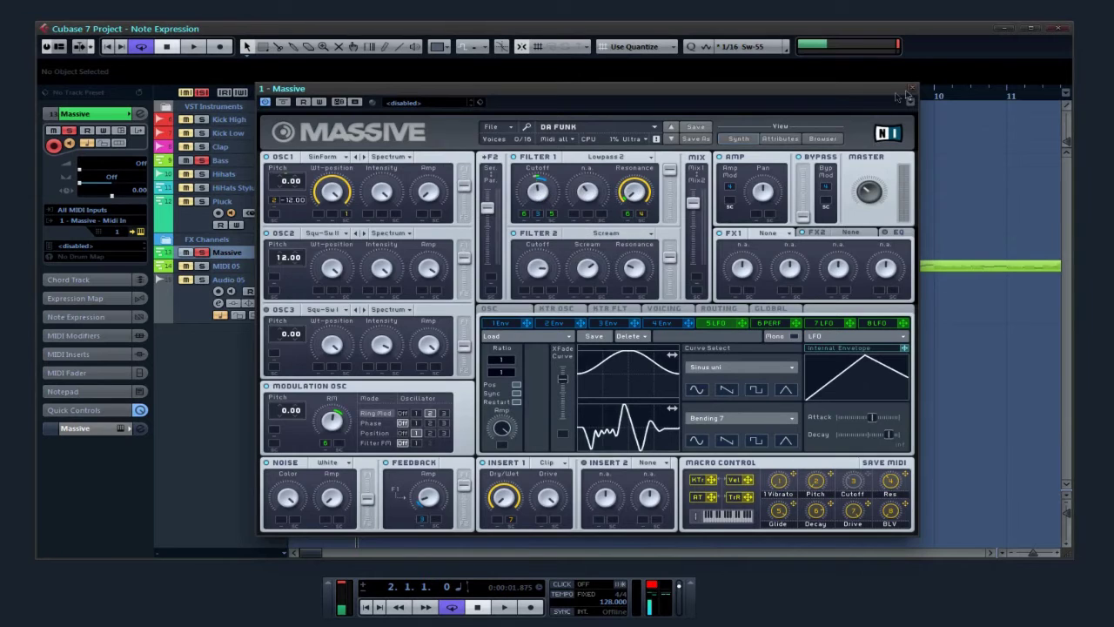
{"action": "left_click", "coordinate": [911, 89]}
Open the Massive part in the Key Editor, enlarge its notes to fill the view, and place the cursor just before bar 2
{"action": "double_click", "coordinate": [416, 250]}
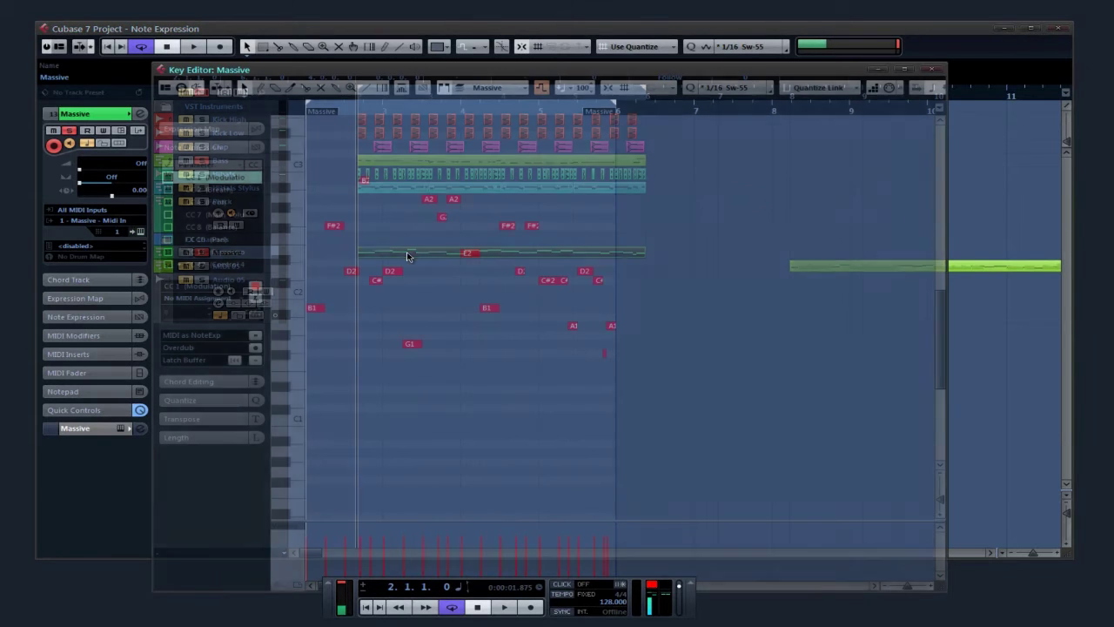
{"action": "left_click", "coordinate": [207, 150]}
{"action": "left_click_drag", "start_coordinate": [402, 206], "coordinate": [412, 223]}
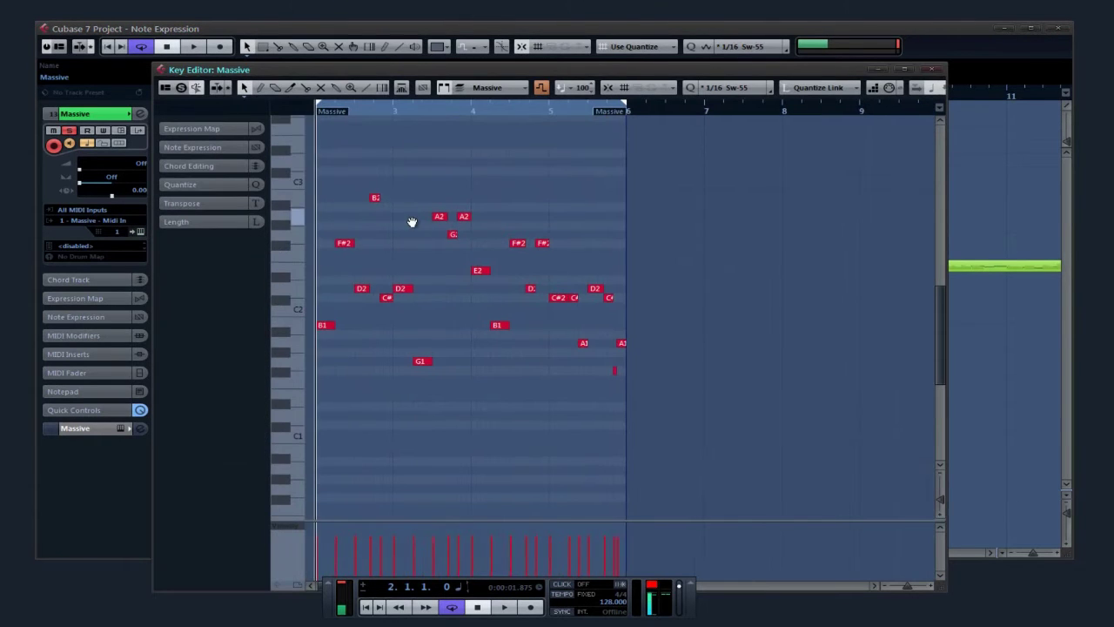
{"action": "left_click_drag", "start_coordinate": [313, 110], "coordinate": [318, 130]}
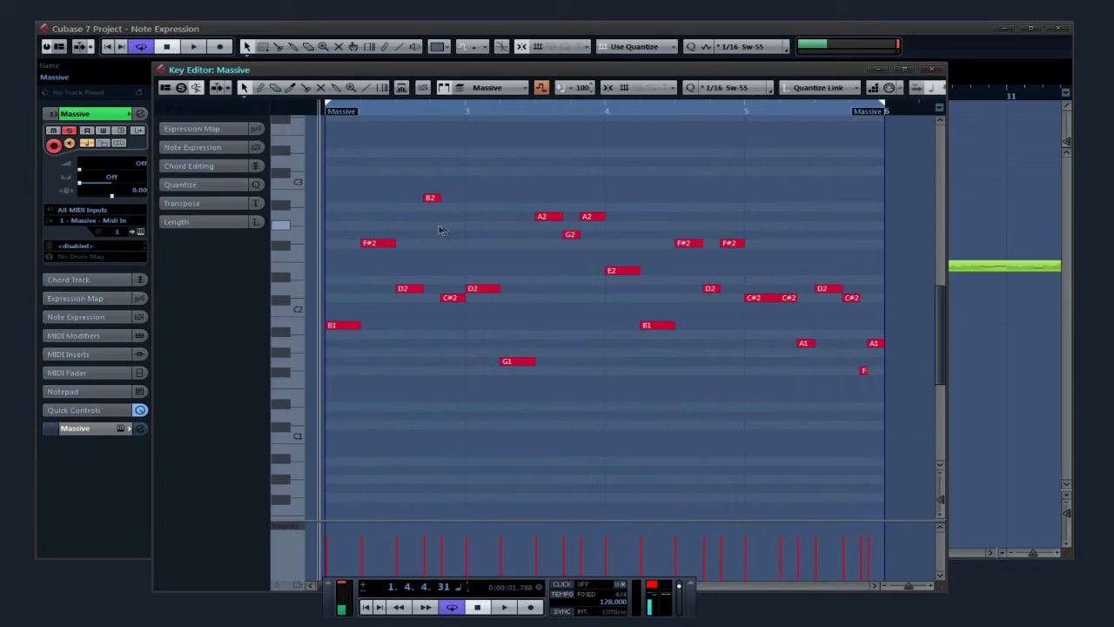
Open the MIDI Controller Setup for the Note Expression parameters and look through its visible and hidden controllers
{"action": "left_click", "coordinate": [216, 150]}
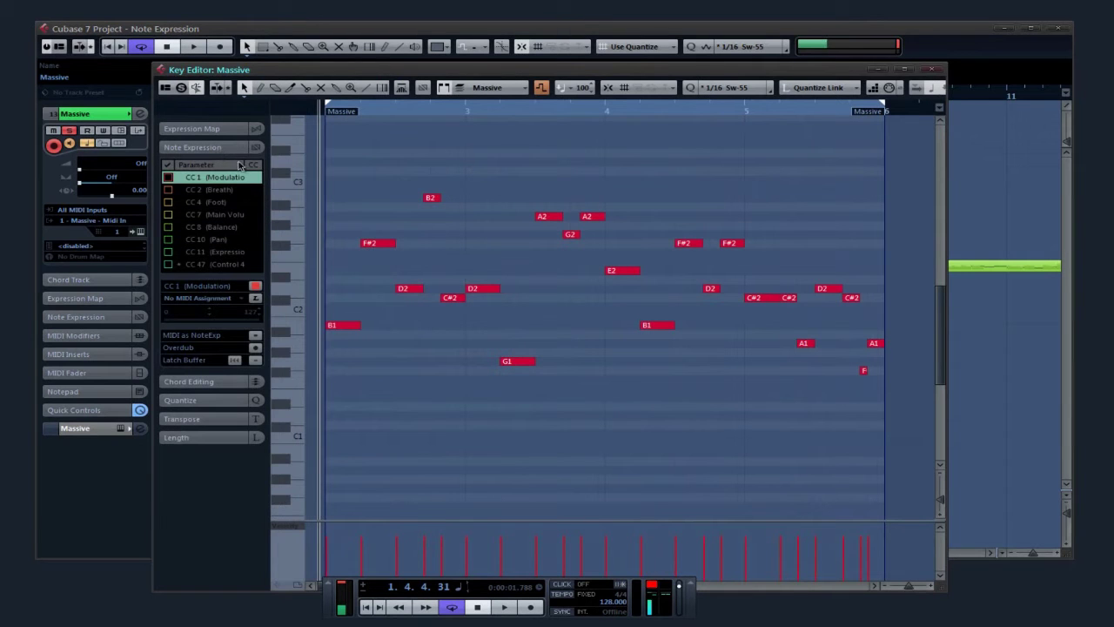
{"action": "left_click", "coordinate": [240, 168]}
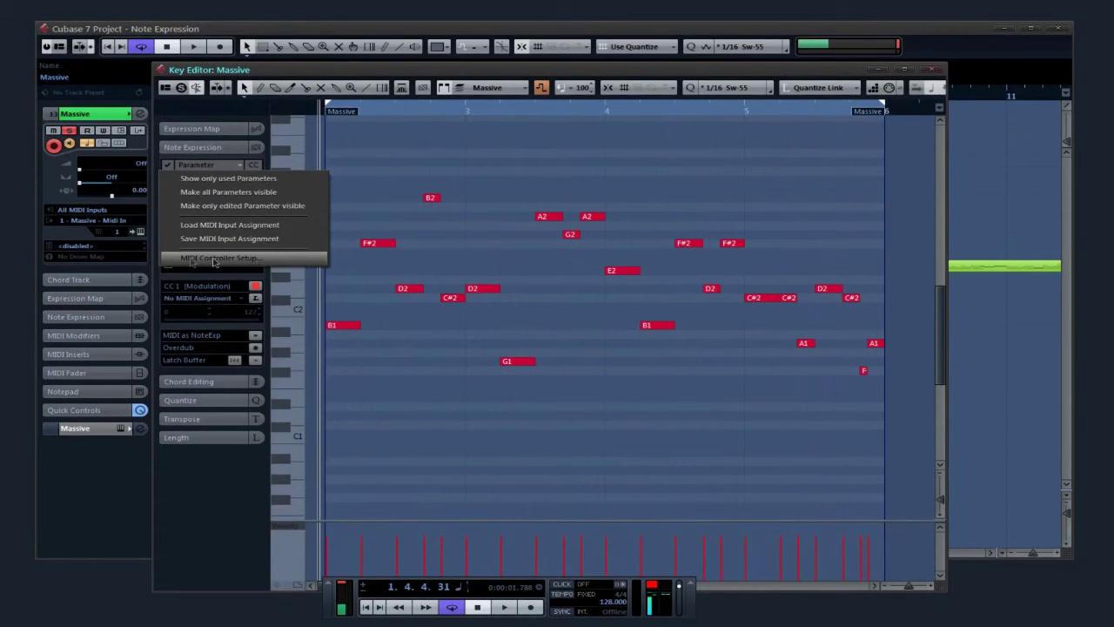
{"action": "left_click", "coordinate": [242, 259]}
{"action": "left_click_drag", "start_coordinate": [548, 290], "coordinate": [551, 309]}
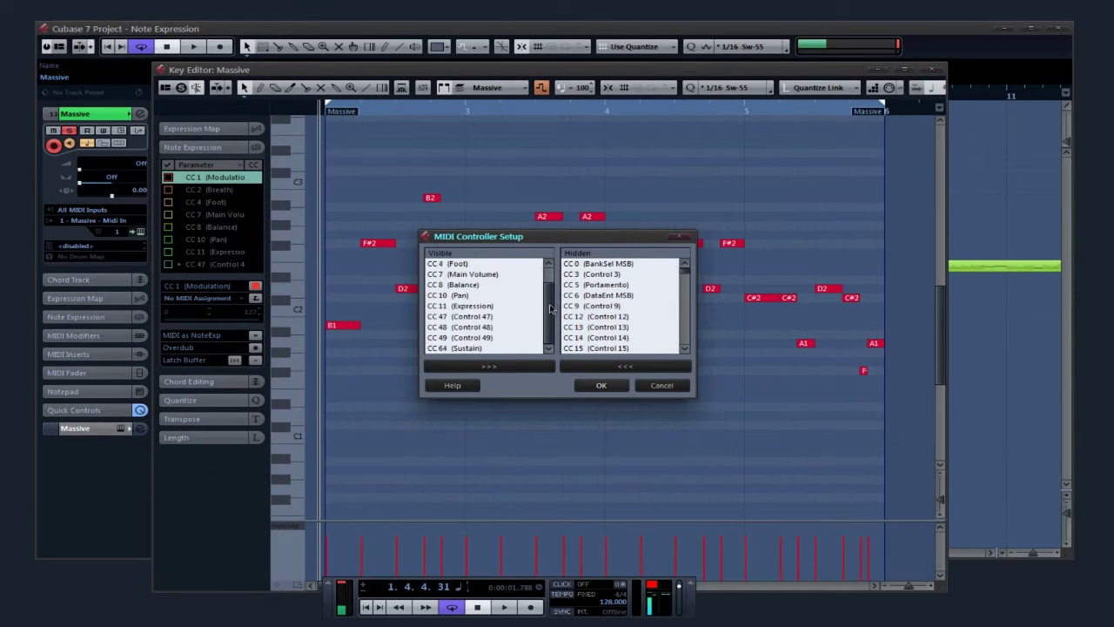
{"action": "left_click", "coordinate": [488, 319]}
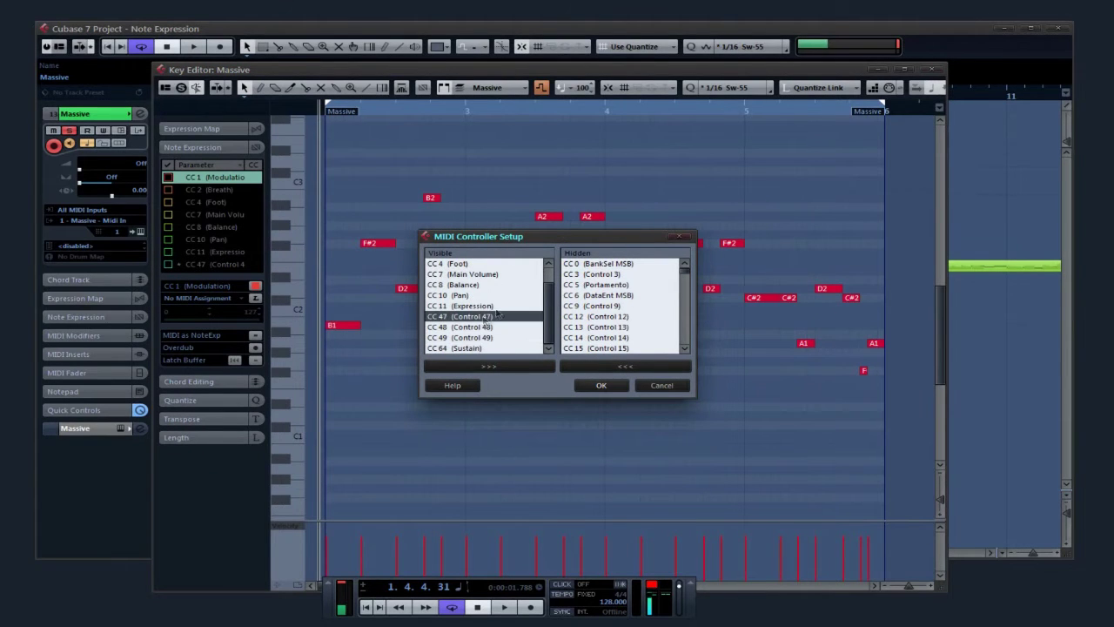
{"action": "left_click_drag", "start_coordinate": [545, 298], "coordinate": [551, 287]}
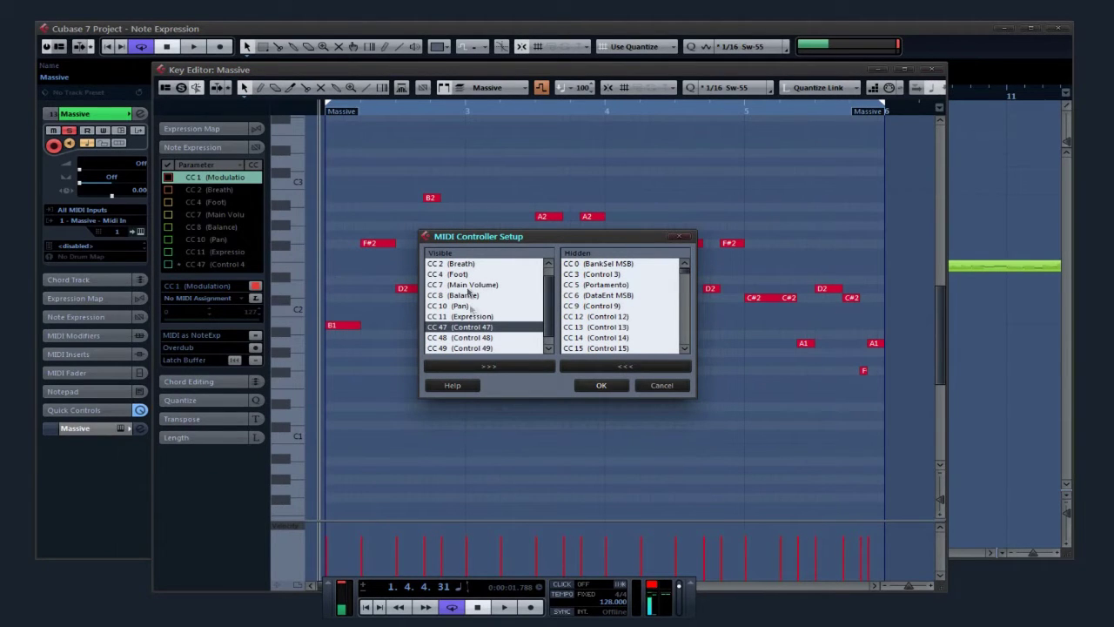
{"action": "scroll", "coordinate": [622, 300], "scroll_direction": "down", "scroll_amount": 2}
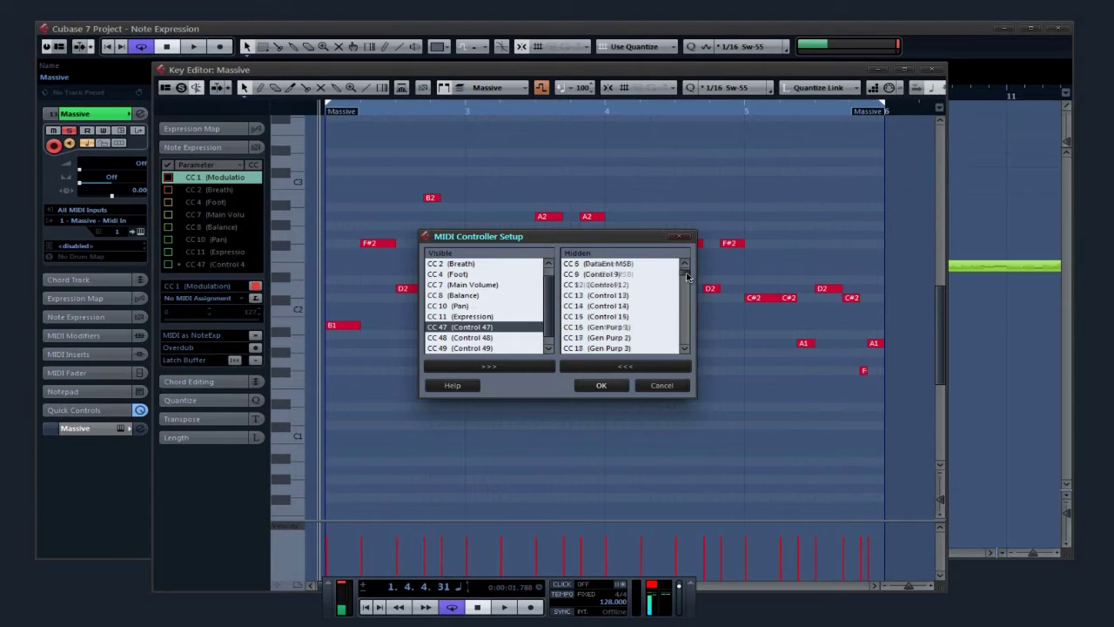
{"action": "left_click", "coordinate": [627, 306]}
{"action": "left_click_drag", "start_coordinate": [615, 301], "coordinate": [619, 279]}
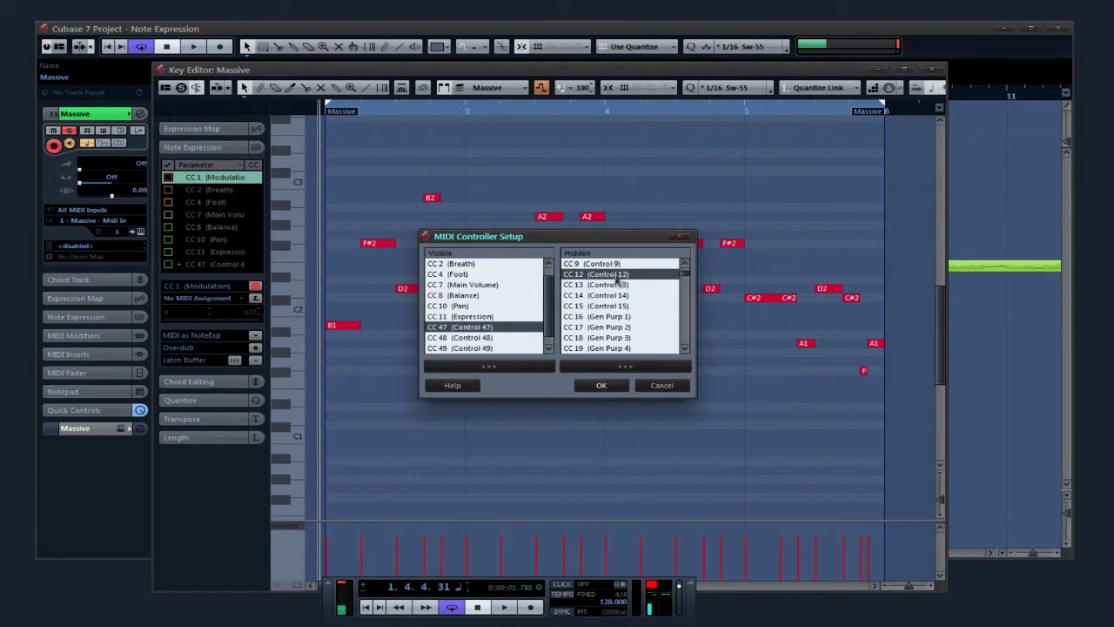
Move CC 48 (Control 48) from the visible to the hidden controllers and confirm the setup
{"action": "left_click", "coordinate": [472, 339]}
{"action": "left_click", "coordinate": [504, 366]}
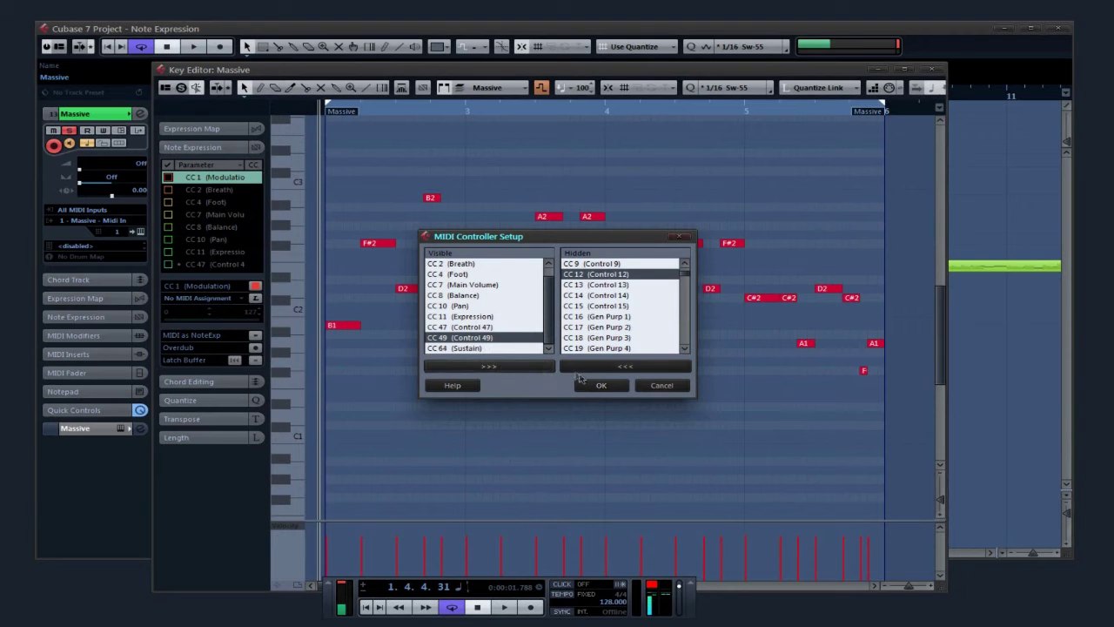
{"action": "left_click", "coordinate": [601, 385]}
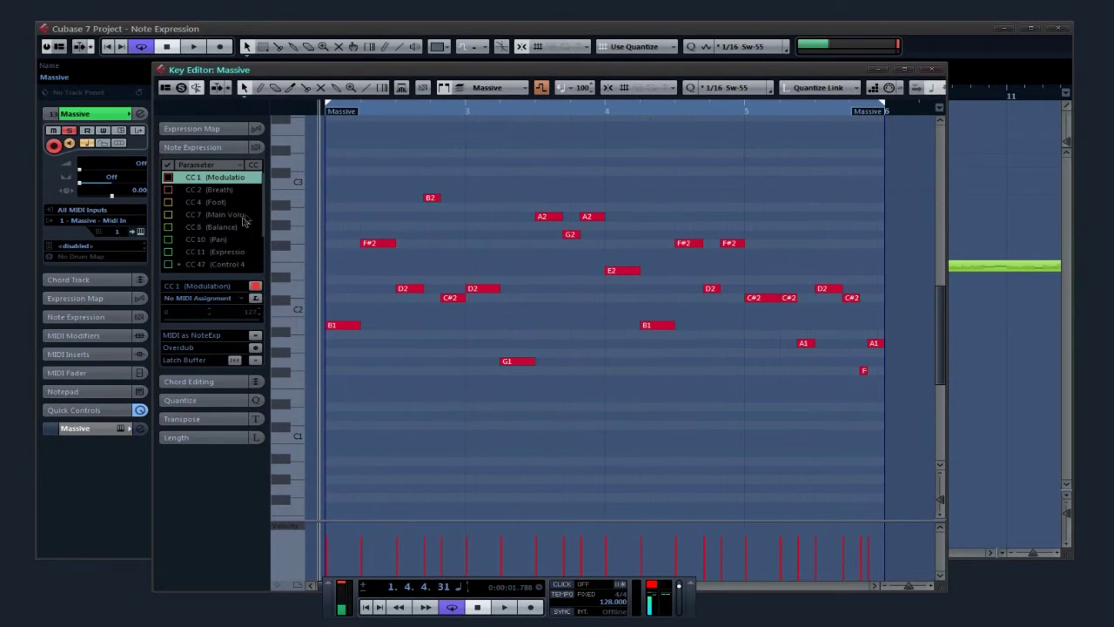
Select CC 49 (Control 49) as the Note Expression parameter to edit
{"action": "left_click_drag", "start_coordinate": [266, 227], "coordinate": [268, 261]}
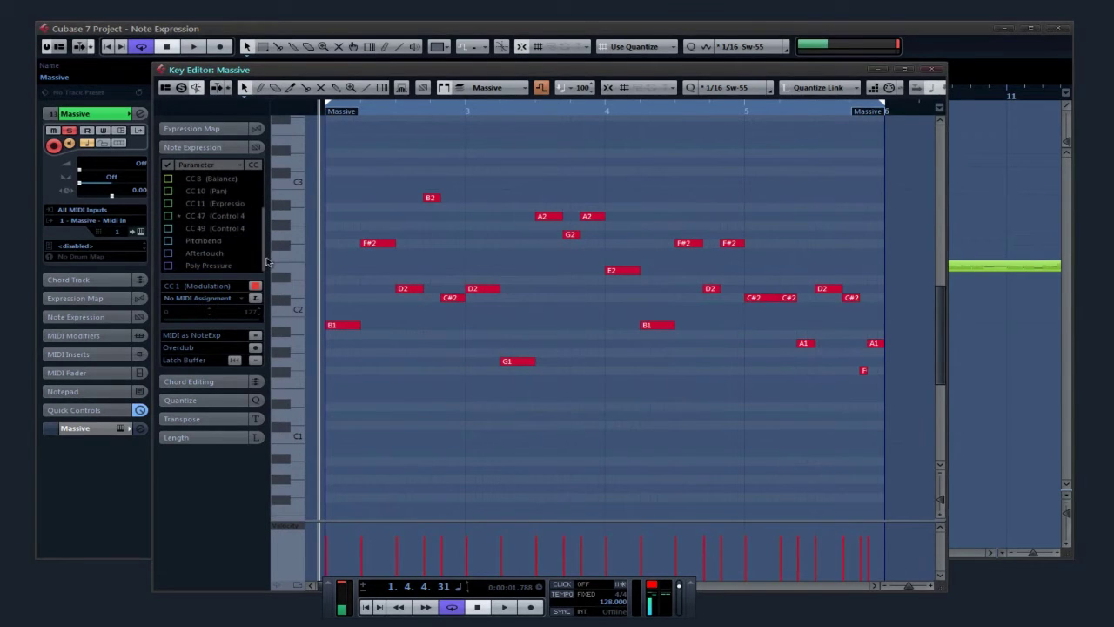
{"action": "left_click", "coordinate": [207, 206]}
{"action": "left_click", "coordinate": [202, 229]}
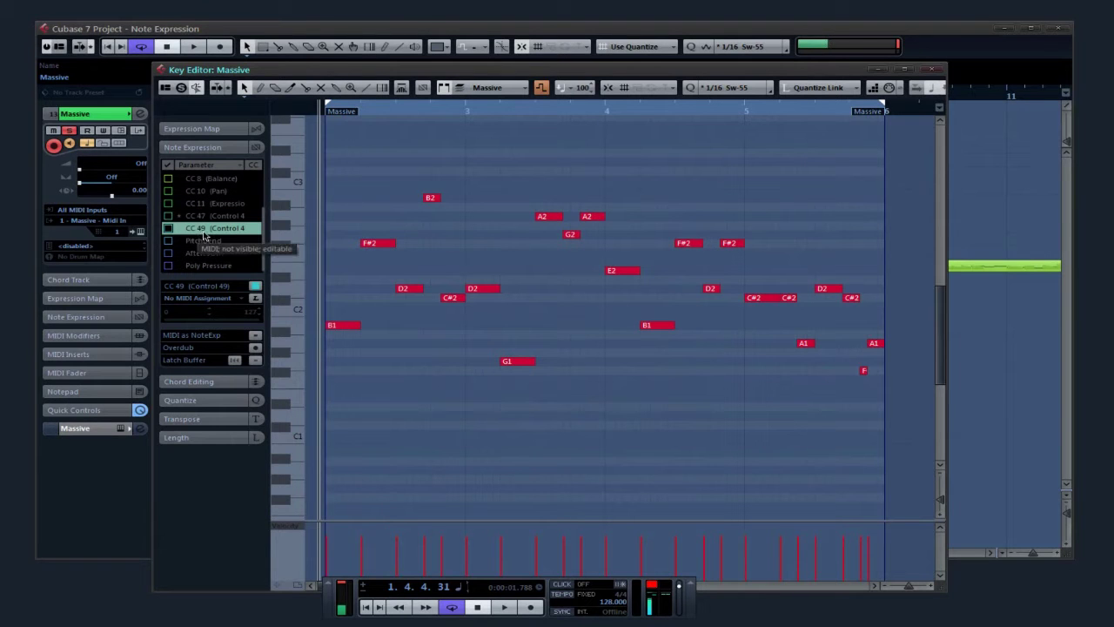
Draw a nearly flat CC 49 curve across the first B1 note in its Note Expression editor, and close the editor
{"action": "scroll", "coordinate": [386, 217], "scroll_direction": "left", "scroll_amount": 1}
{"action": "left_click_drag", "start_coordinate": [340, 110], "coordinate": [340, 138]}
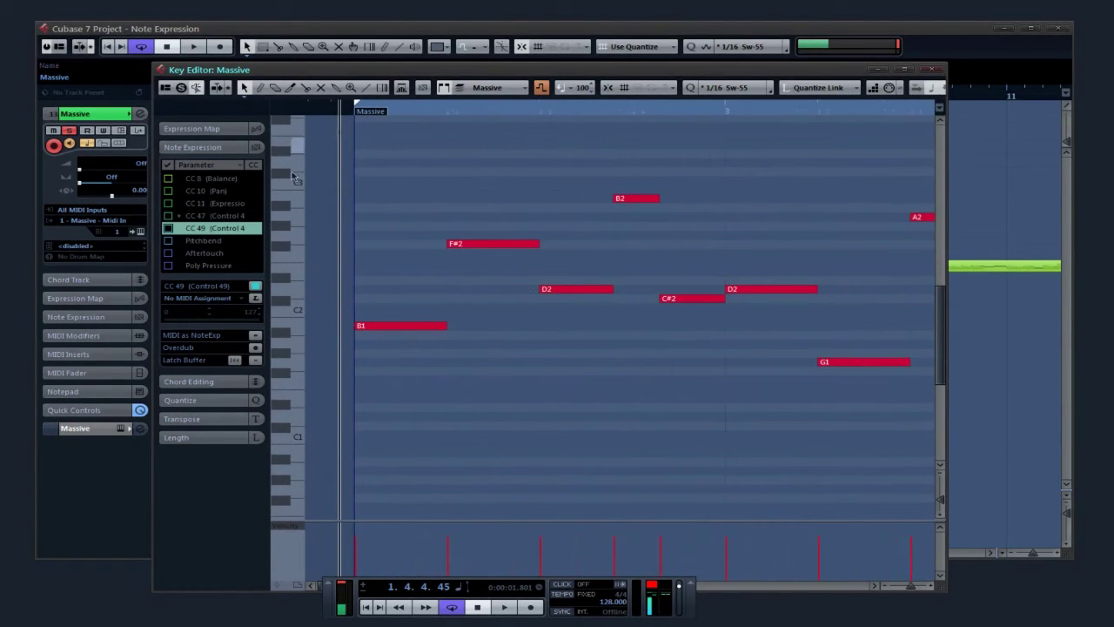
{"action": "left_click", "coordinate": [387, 330]}
{"action": "double_click", "coordinate": [394, 331]}
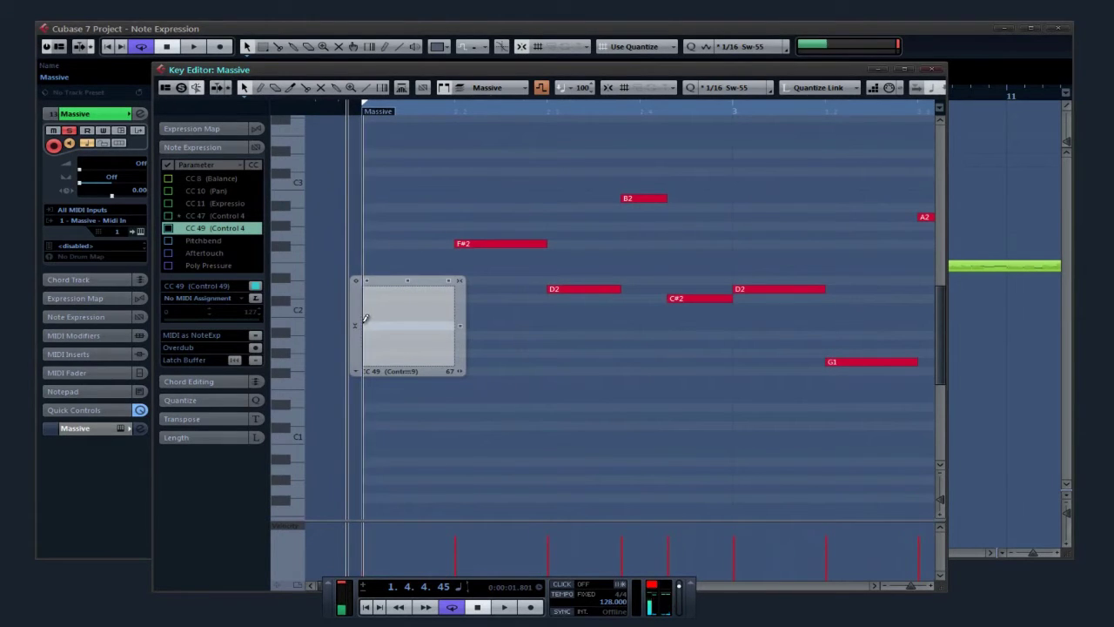
{"action": "mouse_move", "coordinate": [365, 321]}
{"action": "left_mouse_down"}
{"action": "mouse_move", "coordinate": [455, 323]}
{"action": "mouse_move", "coordinate": [395, 346]}
{"action": "mouse_move", "coordinate": [424, 330]}
{"action": "left_mouse_up"}
{"action": "left_click_drag", "start_coordinate": [378, 324], "coordinate": [451, 325]}
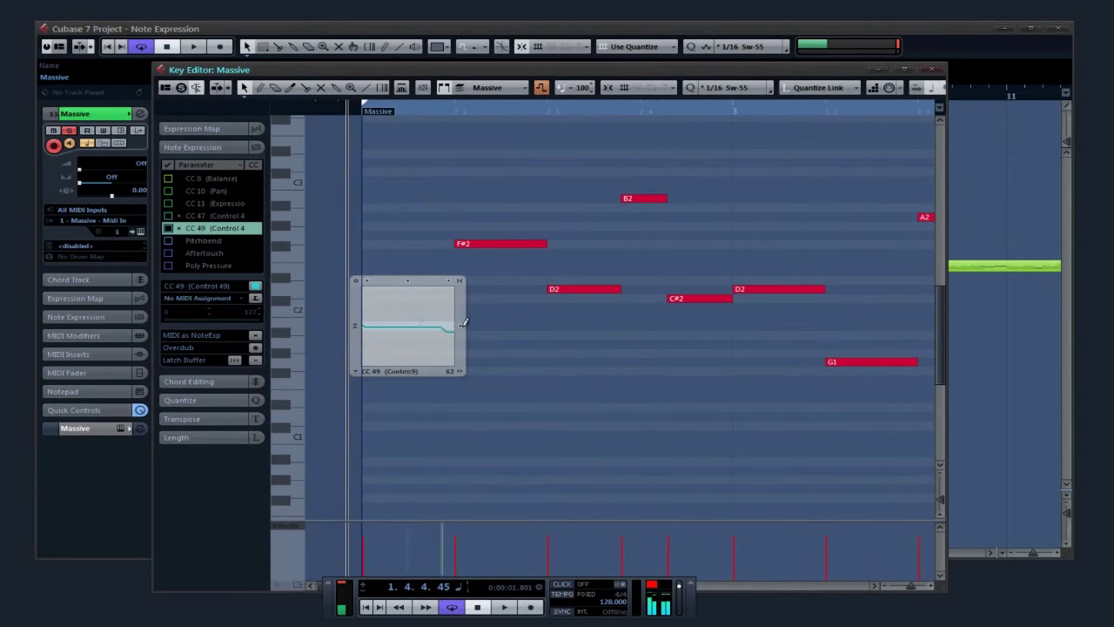
{"action": "left_click", "coordinate": [401, 258]}
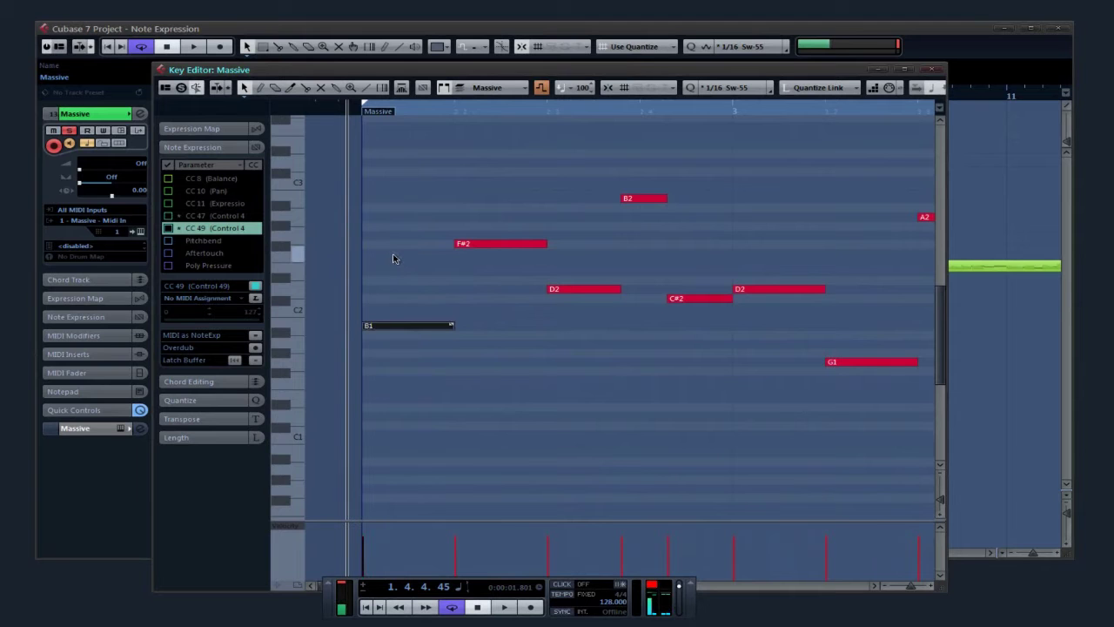
Shorten the loop to the first B1 note, place the cursor just before it, and move the Key Editor aside
{"action": "left_click_drag", "start_coordinate": [418, 283], "coordinate": [412, 283]}
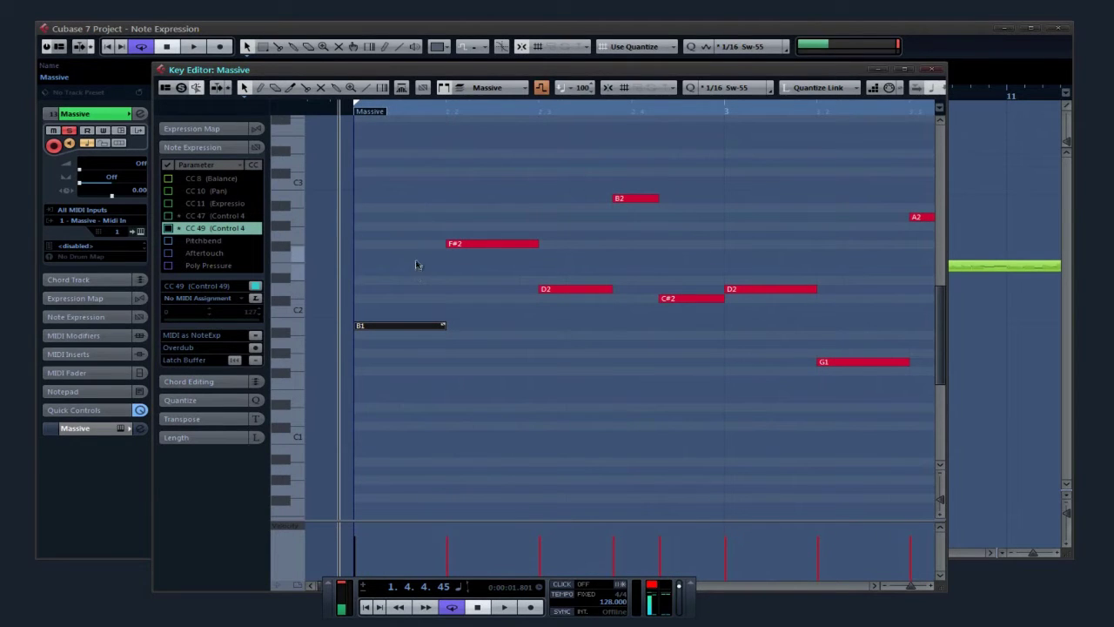
{"action": "left_click", "coordinate": [453, 112]}
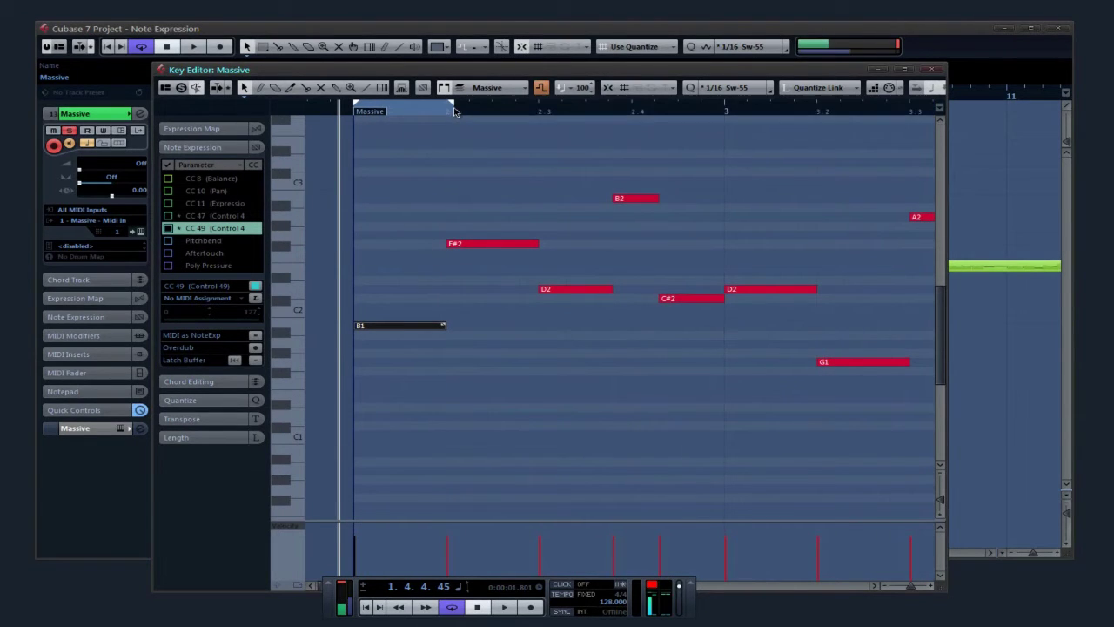
{"action": "left_click_drag", "start_coordinate": [381, 111], "coordinate": [341, 111]}
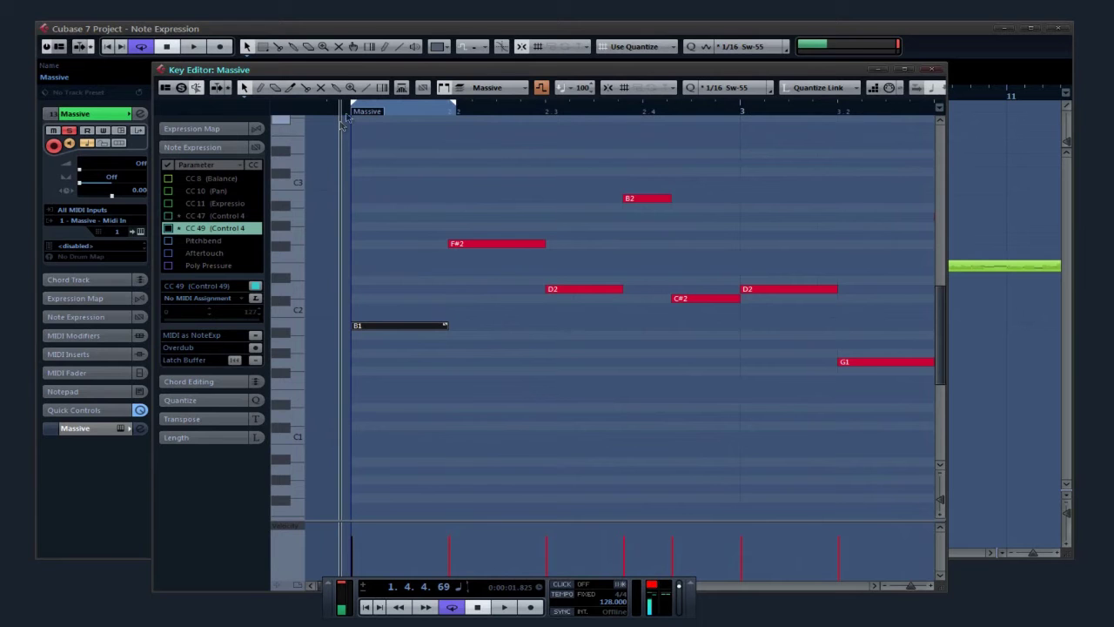
{"action": "left_click_drag", "start_coordinate": [461, 70], "coordinate": [538, 103]}
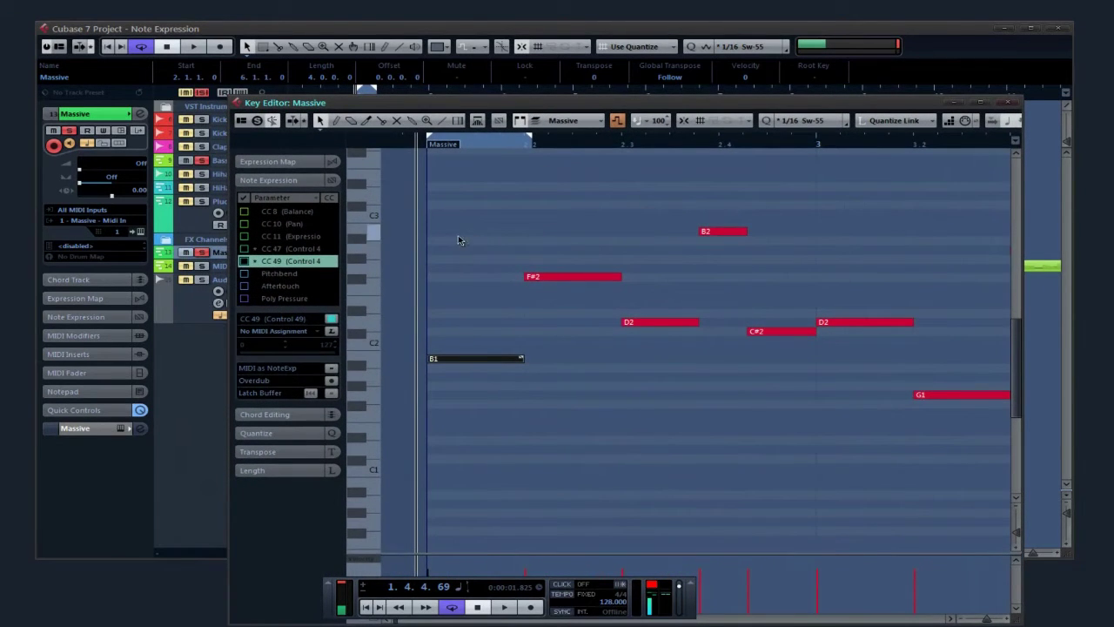
Redraw the first B1 note's CC 49 curve as a wave with two humps, and close the note's expression editor
{"action": "double_click", "coordinate": [454, 360]}
{"action": "left_click_drag", "start_coordinate": [427, 362], "coordinate": [519, 356]}
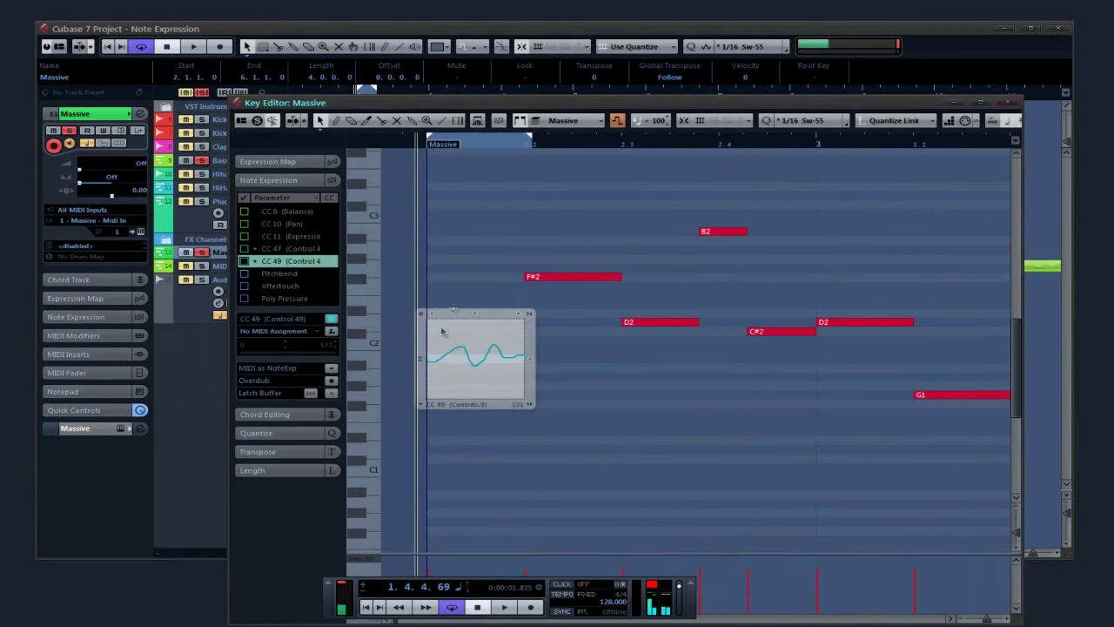
{"action": "left_click", "coordinate": [503, 272]}
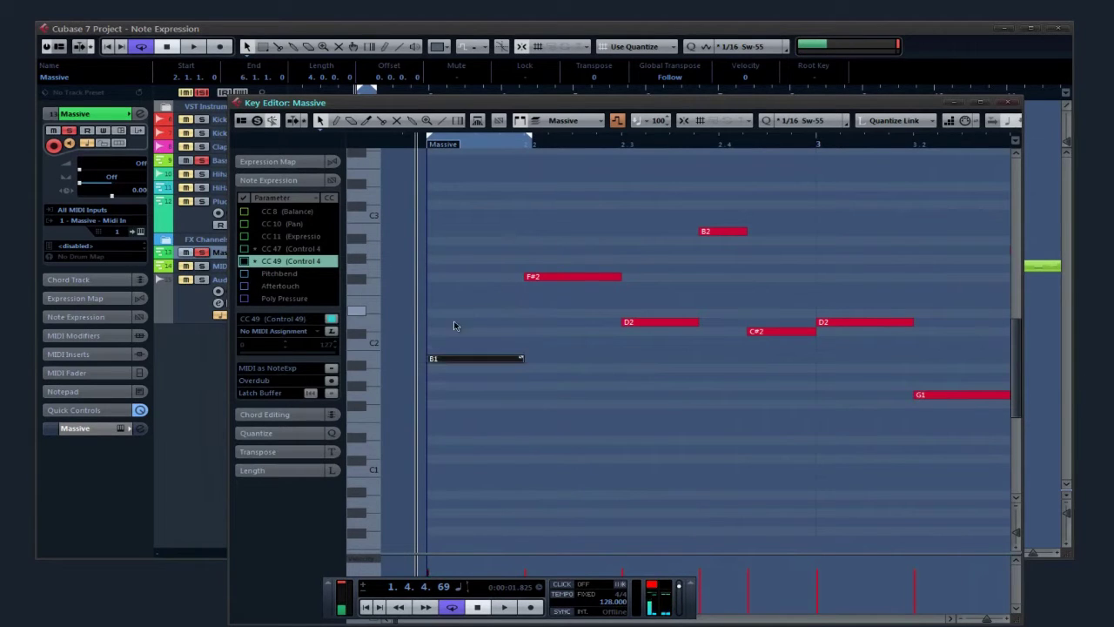
Assign Massive's Filter 1 cutoff to CC 49 with MIDI Learn by playing the B1 note, and close the instrument window
{"action": "left_click", "coordinate": [139, 232]}
{"action": "right_click", "coordinate": [540, 194]}
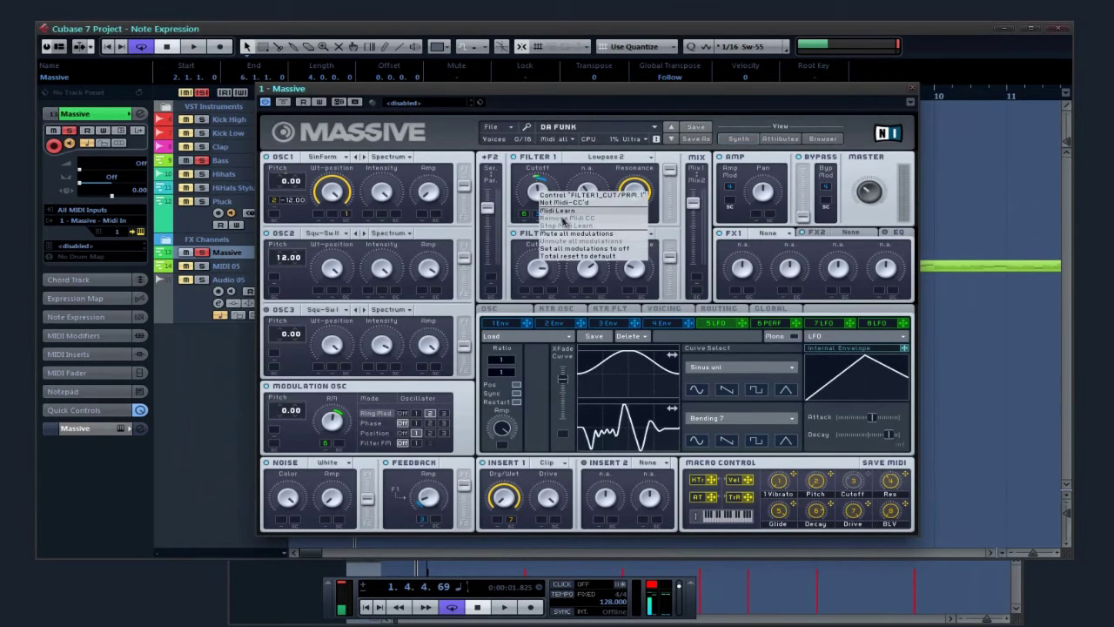
{"action": "left_click", "coordinate": [560, 211]}
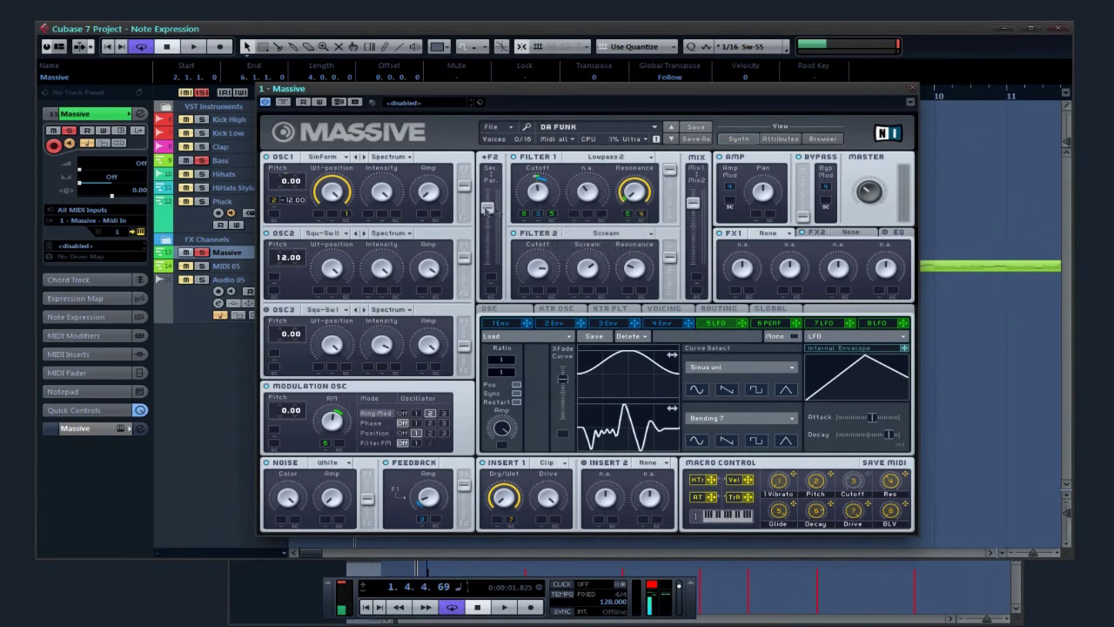
{"action": "key", "text": "space"}
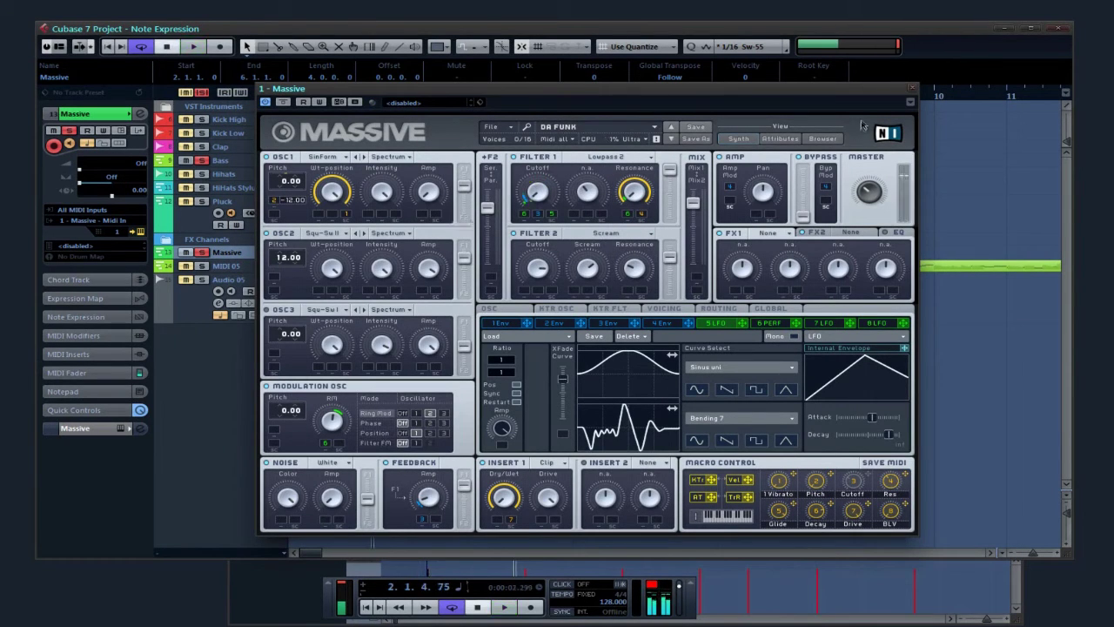
{"action": "left_click", "coordinate": [912, 90]}
Reopen the Massive part in the Key Editor and extend the loop to the end of the part at bar 6
{"action": "double_click", "coordinate": [427, 255]}
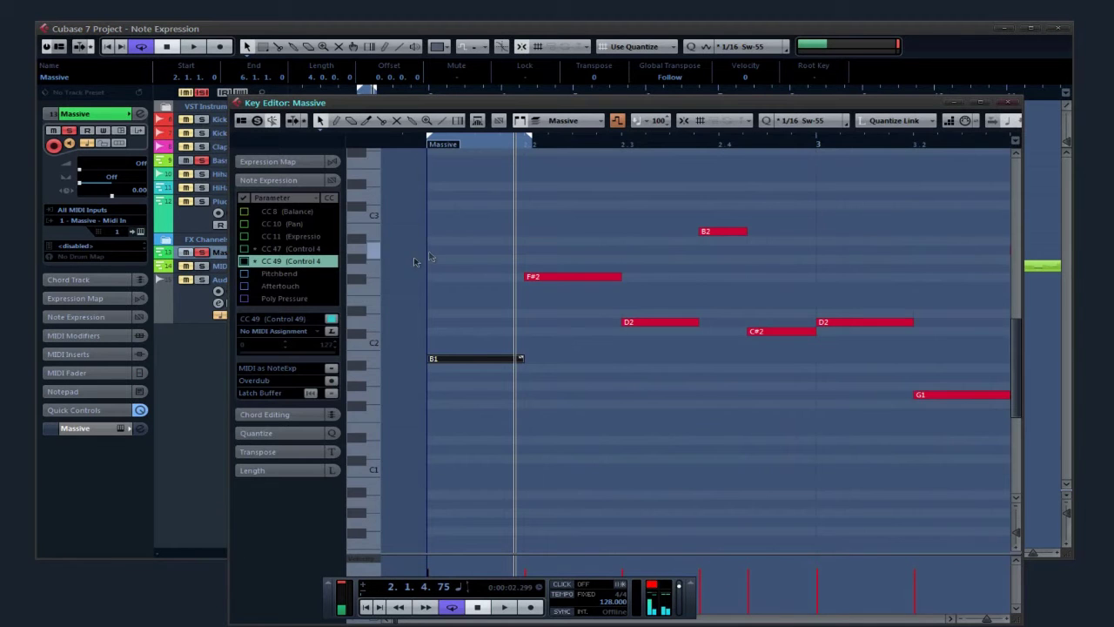
{"action": "left_click_drag", "start_coordinate": [569, 142], "coordinate": [566, 129]}
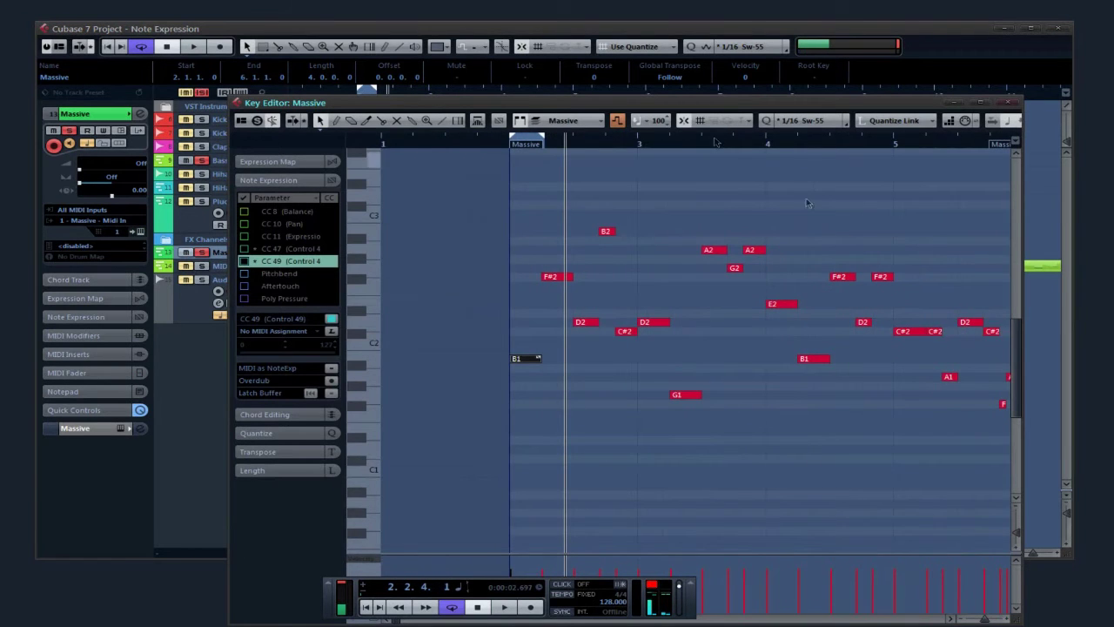
{"action": "left_click_drag", "start_coordinate": [1003, 208], "coordinate": [827, 224]}
{"action": "left_click", "coordinate": [848, 142], "text": "alt"}
{"action": "left_click_drag", "start_coordinate": [621, 227], "coordinate": [797, 247]}
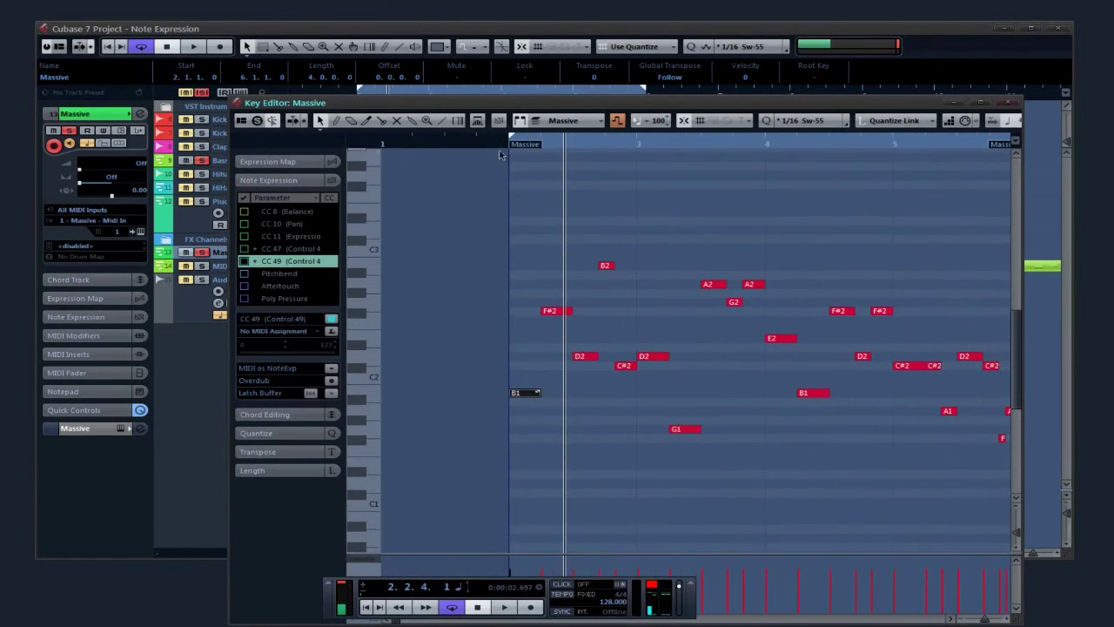
Redraw the CC 49 curve of the first B1 note in steps and reshape it in the note's expression editor
{"action": "double_click", "coordinate": [518, 394]}
{"action": "mouse_move", "coordinate": [517, 395]}
{"action": "left_mouse_down"}
{"action": "mouse_move", "coordinate": [537, 409]}
{"action": "mouse_move", "coordinate": [519, 396]}
{"action": "mouse_move", "coordinate": [524, 380]}
{"action": "left_mouse_up"}
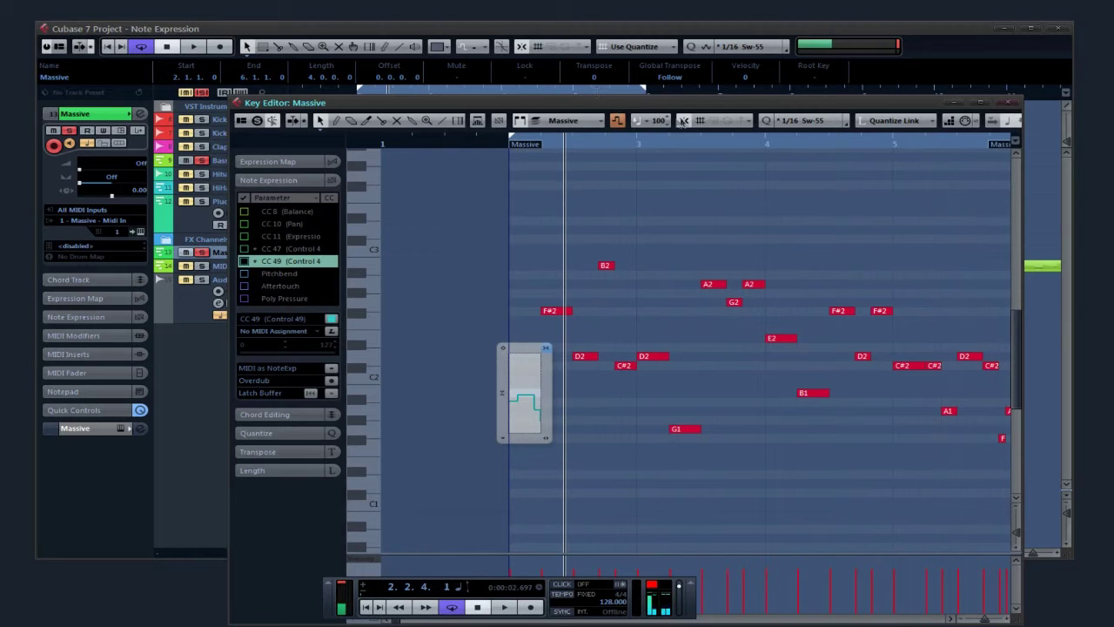
{"action": "left_click_drag", "start_coordinate": [506, 144], "coordinate": [522, 179]}
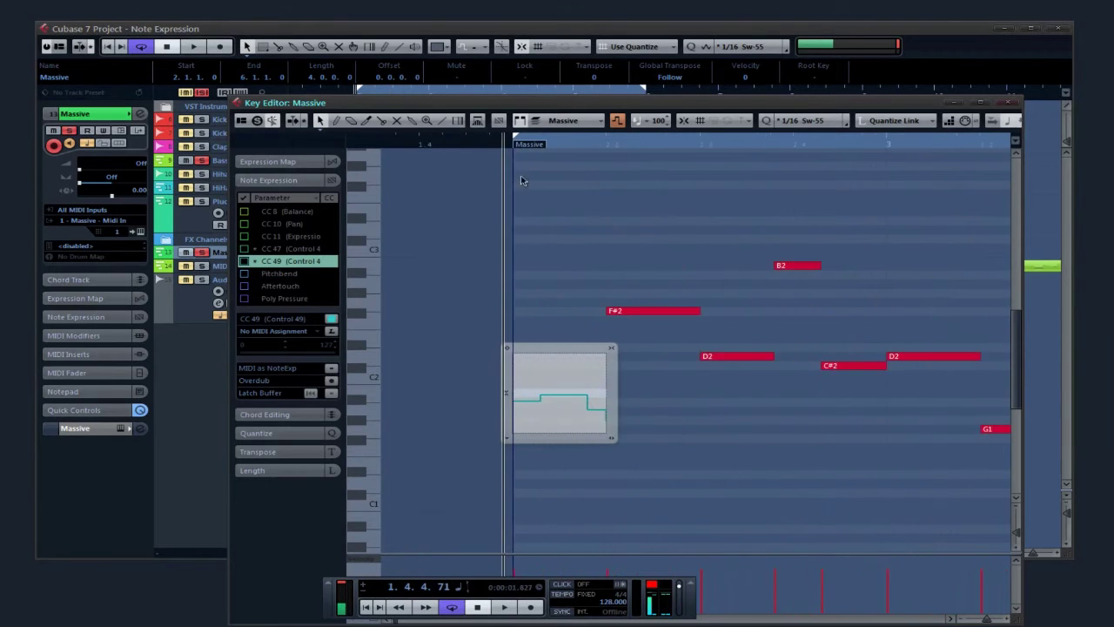
{"action": "left_click_drag", "start_coordinate": [604, 369], "coordinate": [532, 363]}
{"action": "mouse_move", "coordinate": [529, 415]}
{"action": "left_mouse_down"}
{"action": "mouse_move", "coordinate": [433, 387]}
{"action": "mouse_move", "coordinate": [510, 369]}
{"action": "mouse_move", "coordinate": [532, 406]}
{"action": "left_mouse_up"}
{"action": "left_click", "coordinate": [564, 340]}
{"action": "left_click_drag", "start_coordinate": [567, 340], "coordinate": [539, 337]}
Place the cursor just before bar 2 and play the Massive part to hear the cutoff modulation on the first note
{"action": "left_click_drag", "start_coordinate": [462, 142], "coordinate": [401, 102]}
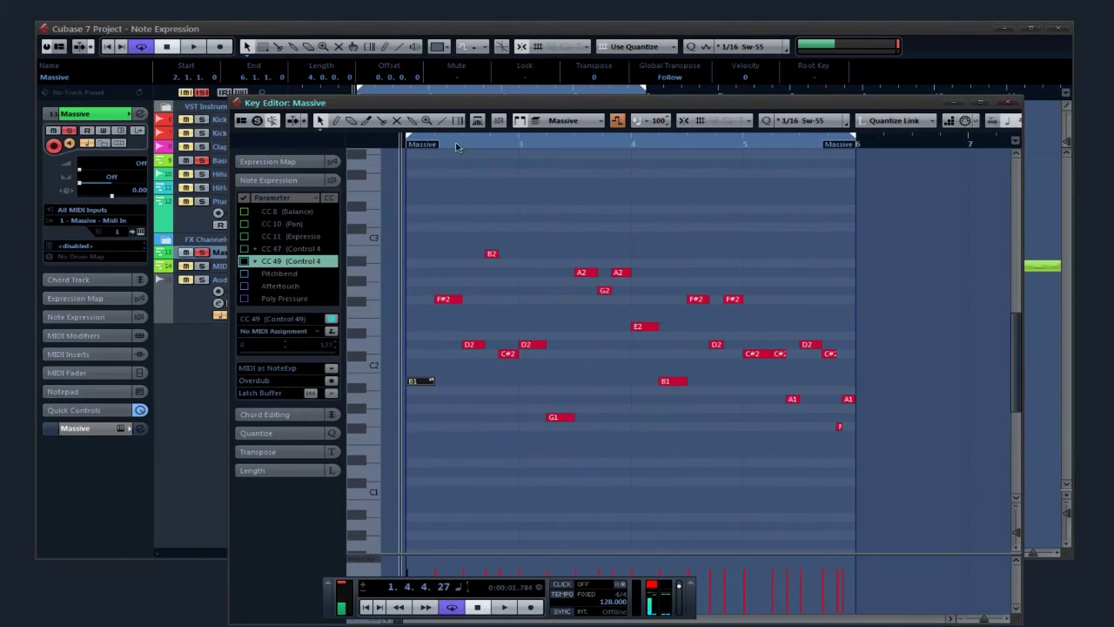
{"action": "key", "text": "space"}
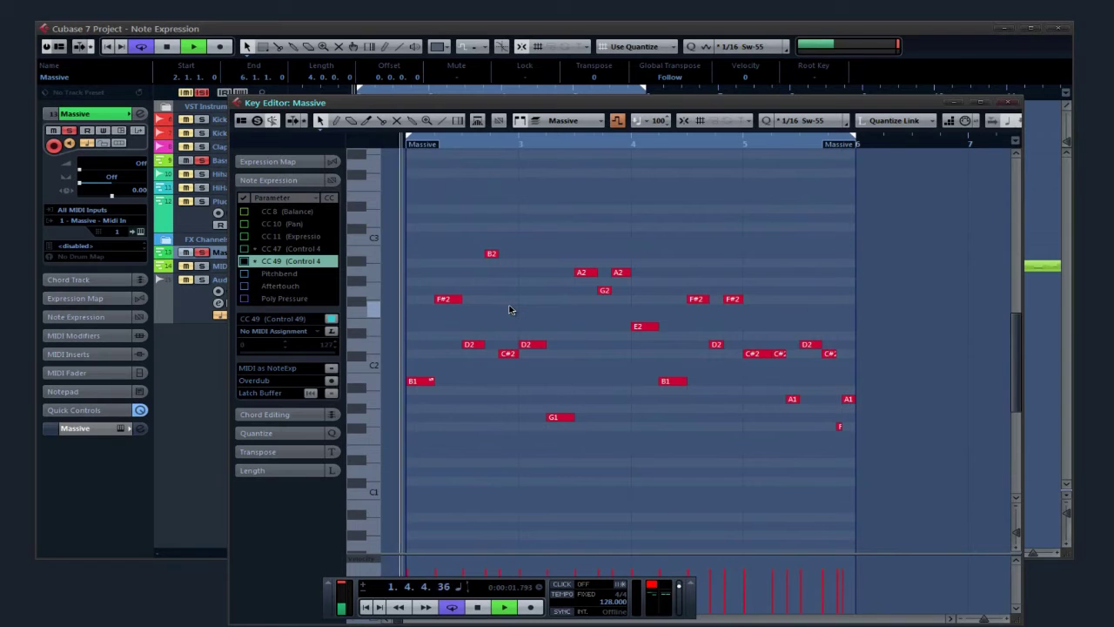
{"action": "key", "text": "space"}
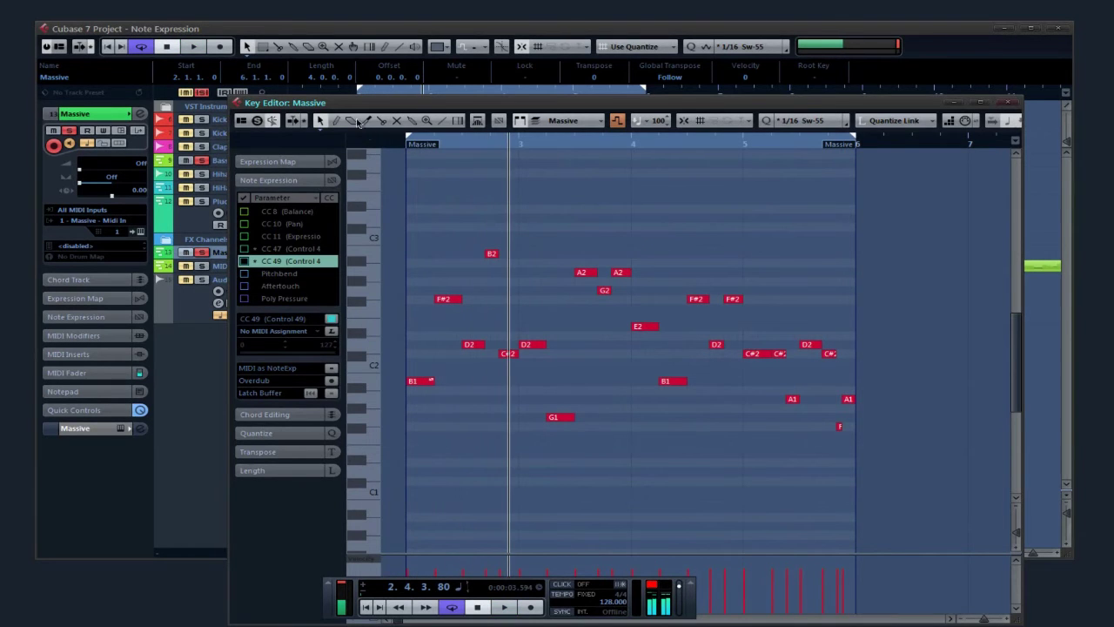
Reopen the Massive part in the Key Editor, reposition its window, and place the cursor just before the enlarged first note
{"action": "left_click_drag", "start_coordinate": [379, 105], "coordinate": [390, 210]}
{"action": "left_click", "coordinate": [212, 168]}
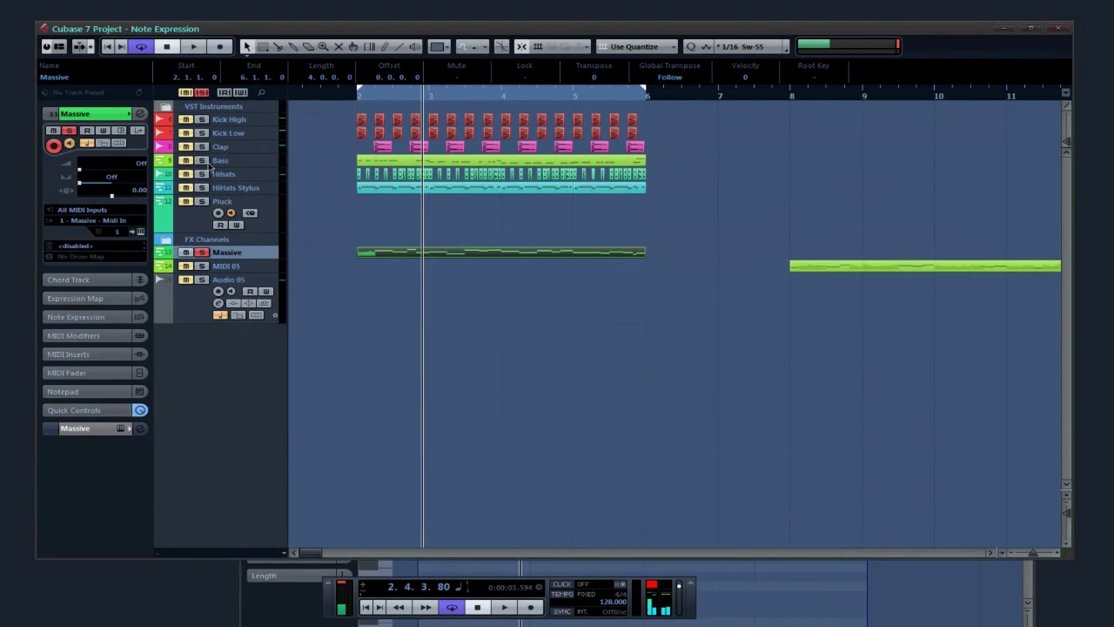
{"action": "double_click", "coordinate": [426, 253]}
{"action": "left_click_drag", "start_coordinate": [498, 212], "coordinate": [376, 56]}
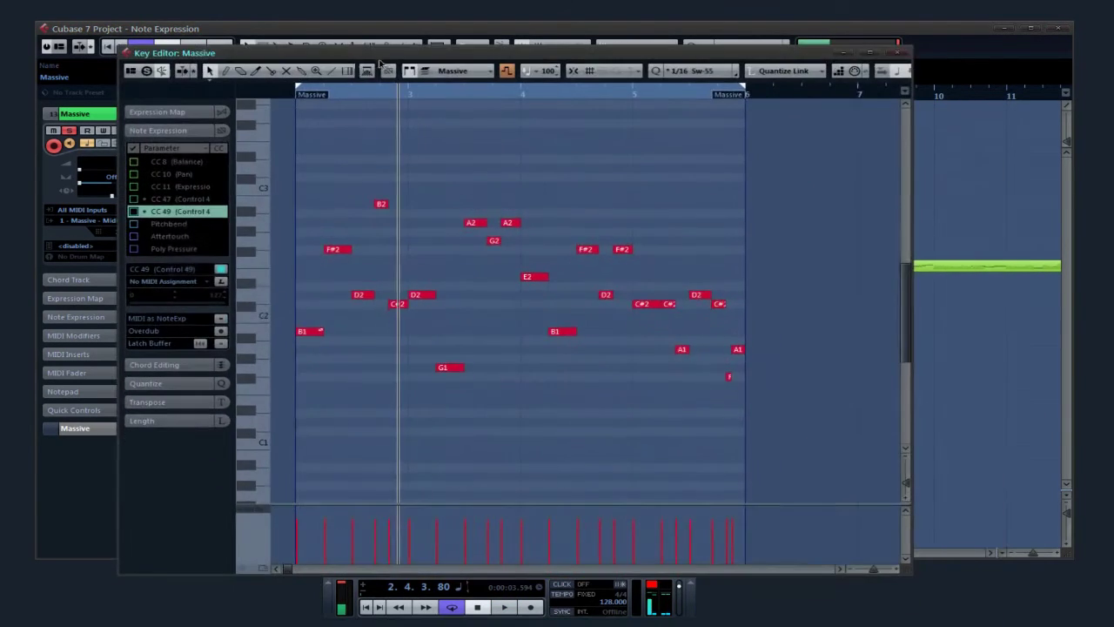
{"action": "left_click_drag", "start_coordinate": [340, 305], "coordinate": [378, 307]}
{"action": "left_click_drag", "start_coordinate": [329, 91], "coordinate": [345, 141]}
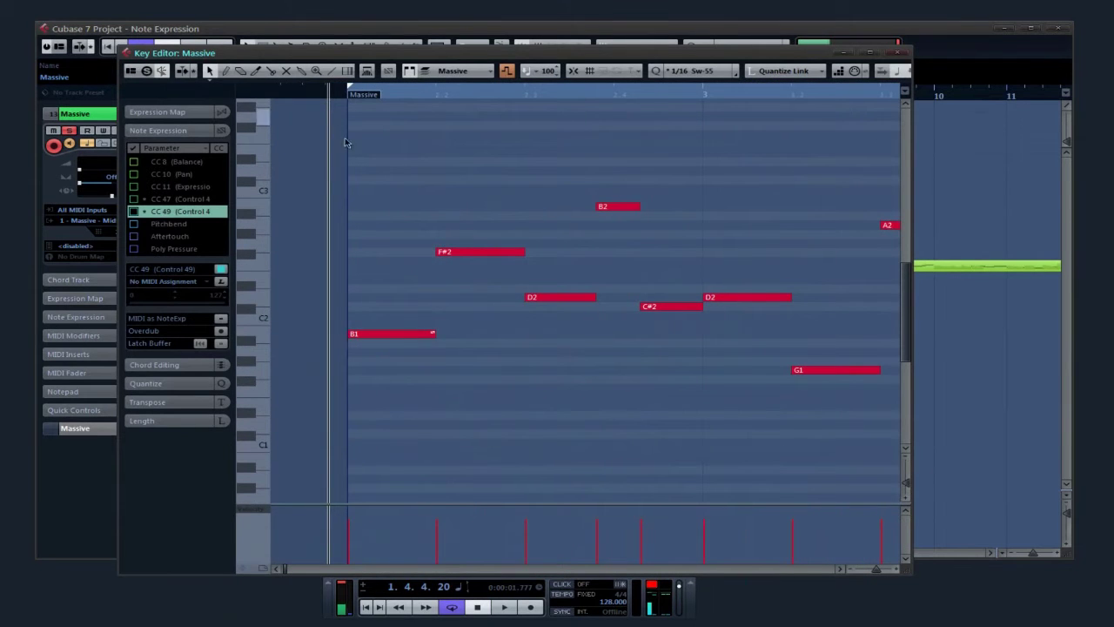
Draw a CC 49 curve on the F#2 note after the first B1 note, and play the part to hear it
{"action": "double_click", "coordinate": [417, 333]}
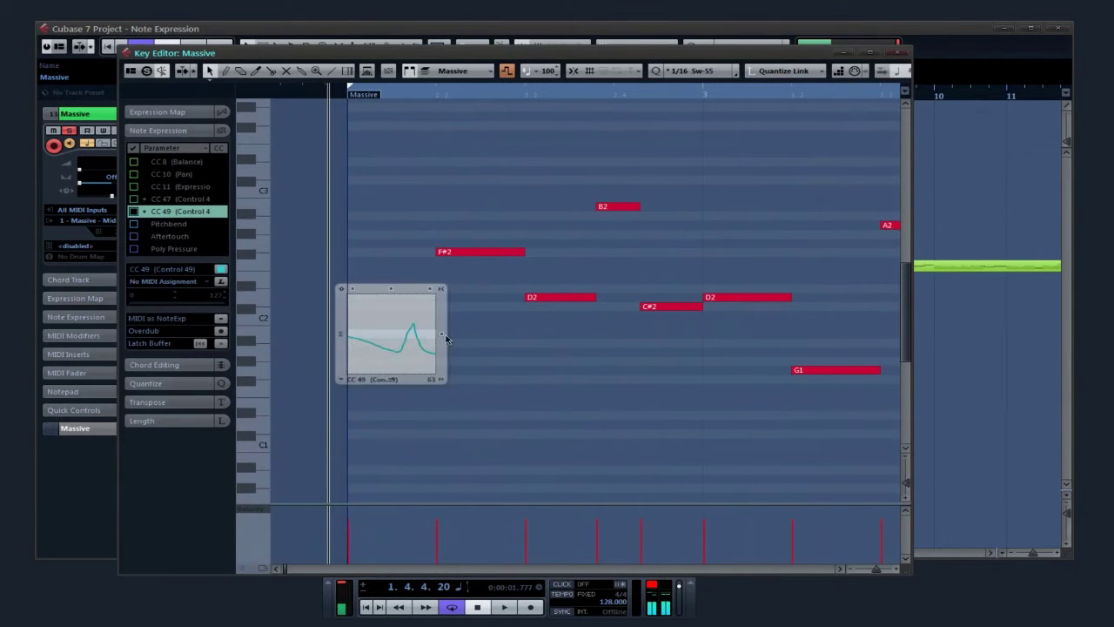
{"action": "left_click", "coordinate": [497, 334]}
{"action": "double_click", "coordinate": [484, 251]}
{"action": "left_click_drag", "start_coordinate": [483, 254], "coordinate": [492, 259]}
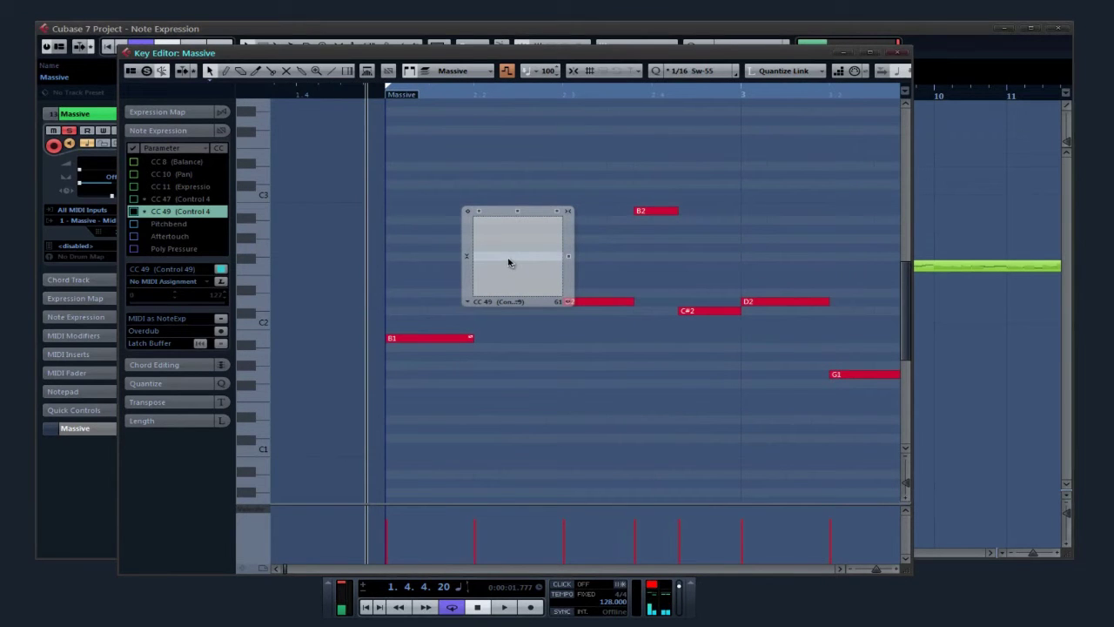
{"action": "left_click_drag", "start_coordinate": [478, 260], "coordinate": [599, 274]}
{"action": "left_click", "coordinate": [599, 309]}
{"action": "key", "text": "space"}
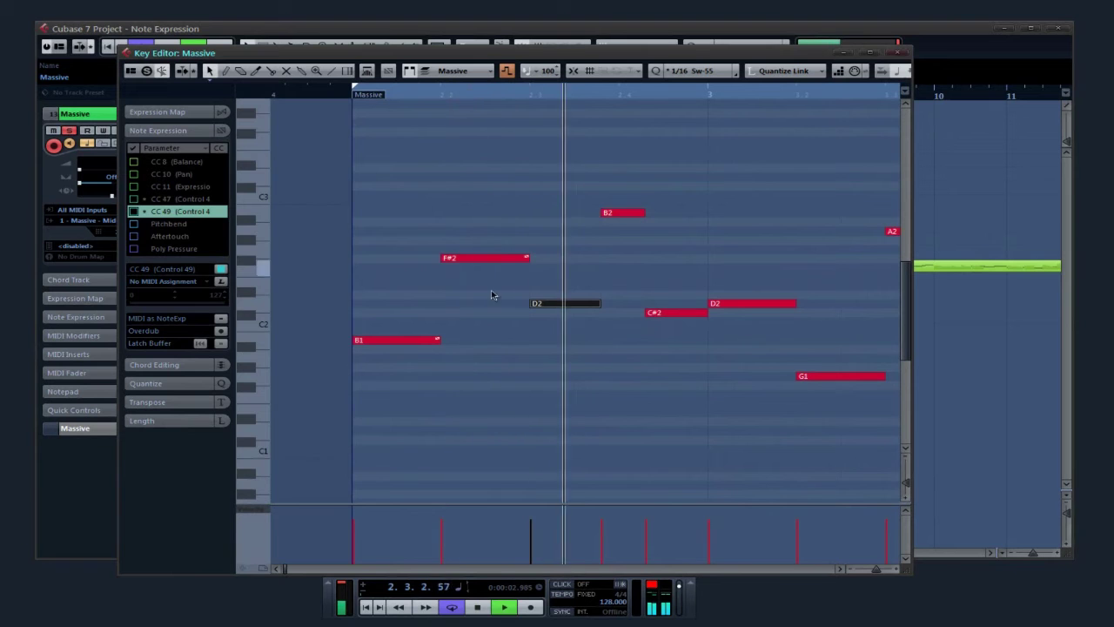
{"action": "key", "text": "space"}
Redraw the first B1 note's CC 49 curve as a flat line at about mid level, and play the part from its start
{"action": "double_click", "coordinate": [383, 339]}
{"action": "left_click_drag", "start_coordinate": [355, 337], "coordinate": [468, 336]}
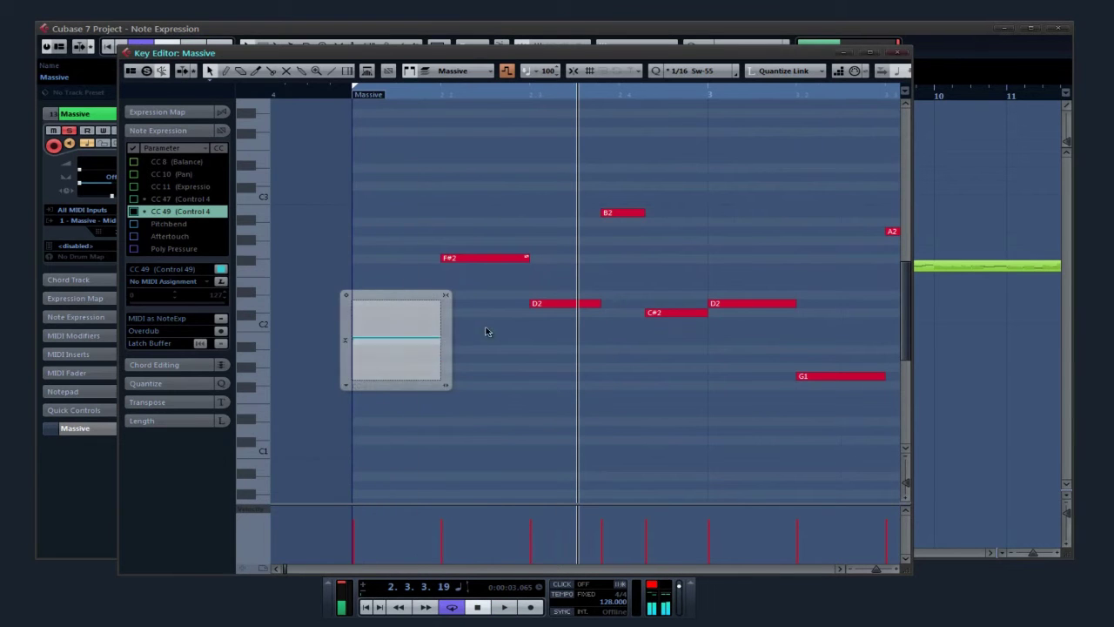
{"action": "left_click", "coordinate": [487, 330]}
{"action": "left_click", "coordinate": [336, 93]}
{"action": "key", "text": "space"}
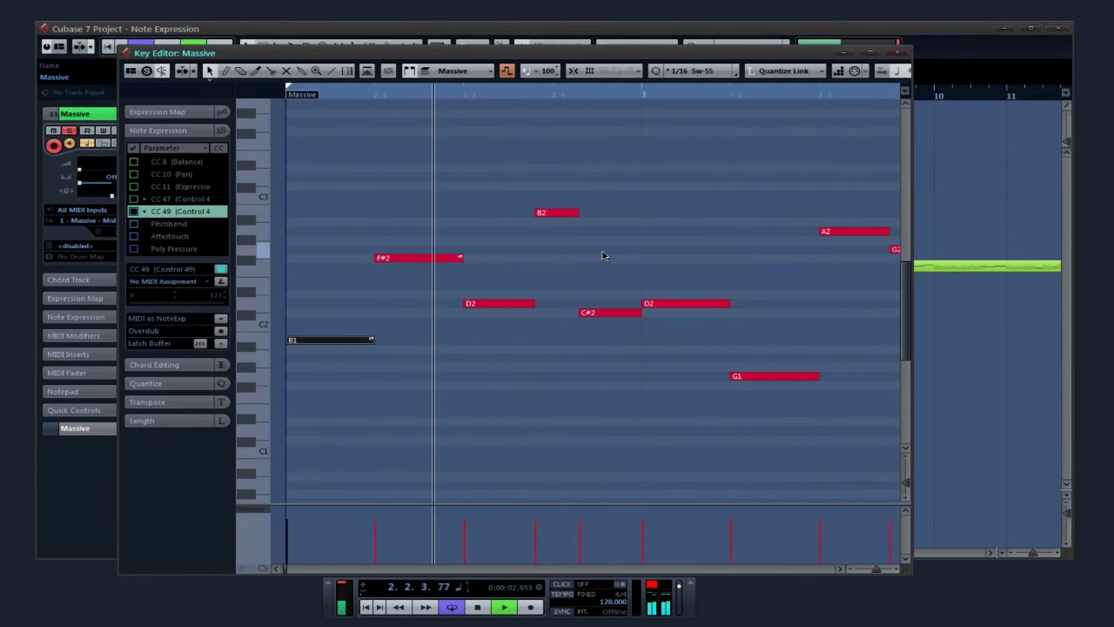
{"action": "key", "text": "space"}
Draw a constant CC 49 value of 94 on the D2 note at bar 3, and play the part from near its start
{"action": "double_click", "coordinate": [585, 304]}
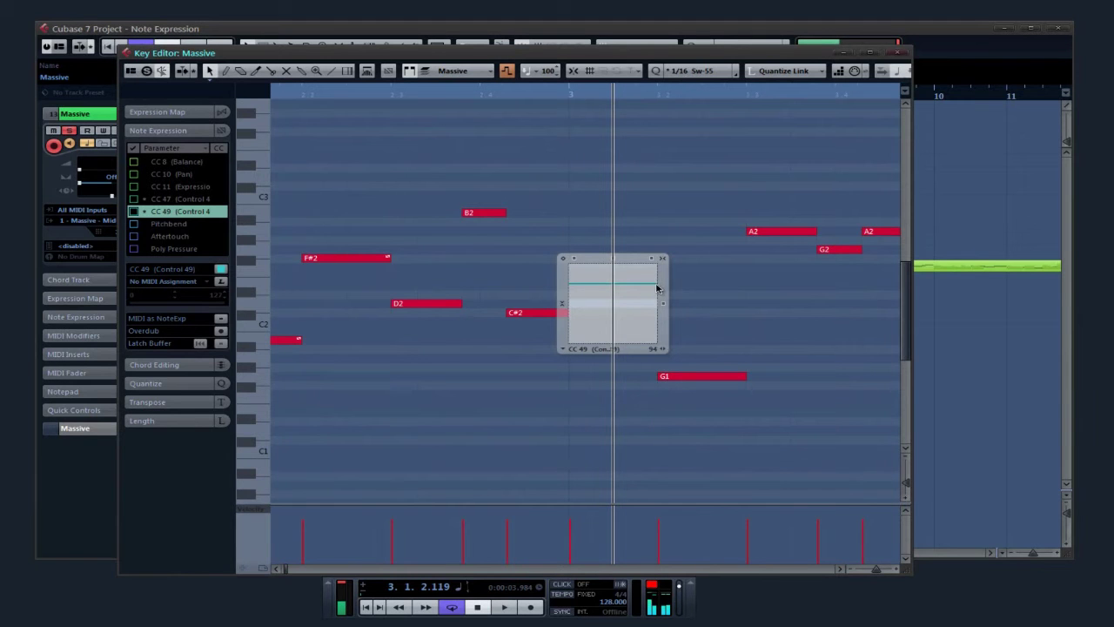
{"action": "left_click", "coordinate": [447, 113]}
{"action": "left_click_drag", "start_coordinate": [424, 94], "coordinate": [318, 98]}
{"action": "key", "text": "space"}
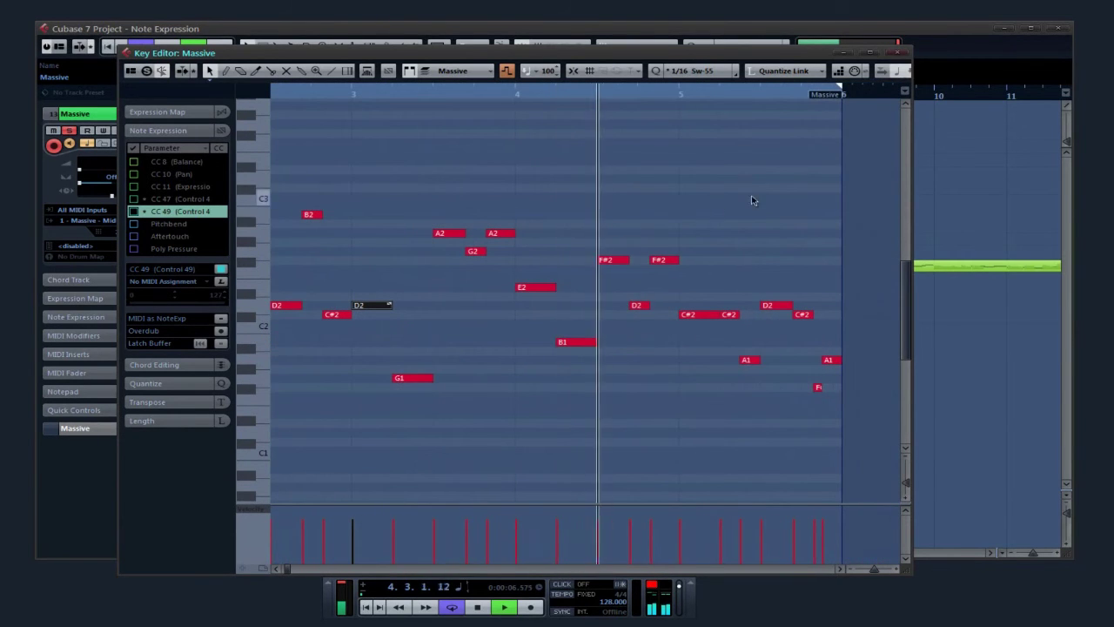
{"action": "key", "text": "space"}
{"action": "left_click", "coordinate": [540, 226]}
{"action": "scroll", "coordinate": [540, 227], "scroll_direction": "left", "scroll_amount": 5}
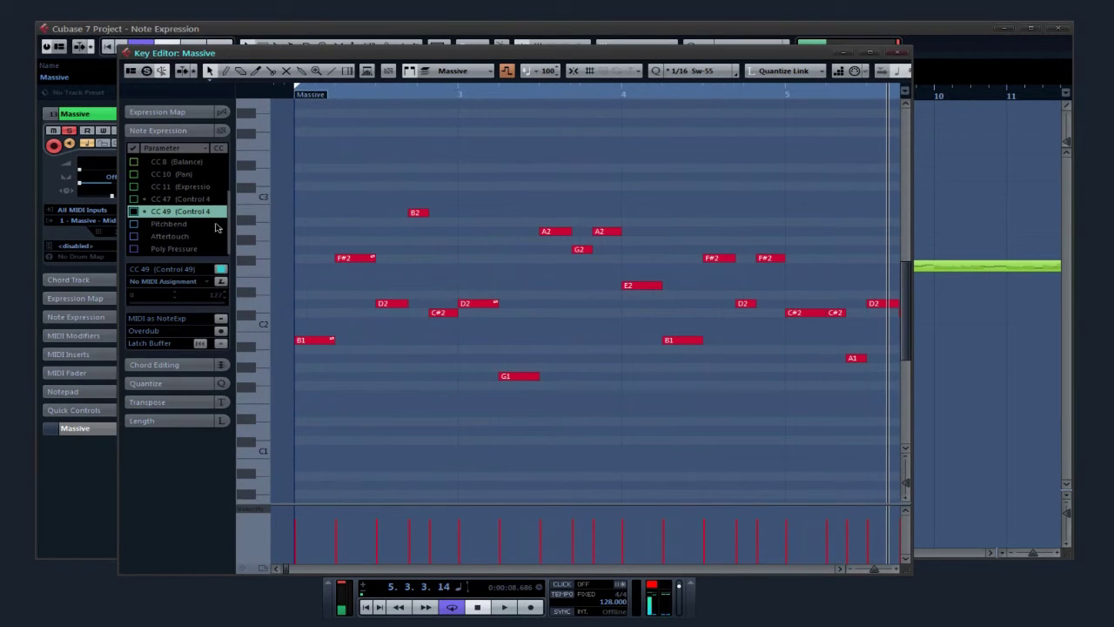
Select the CC 47 parameter, extend the Massive part ahead of bar 2, and add a short D2 note there
{"action": "left_click", "coordinate": [178, 200]}
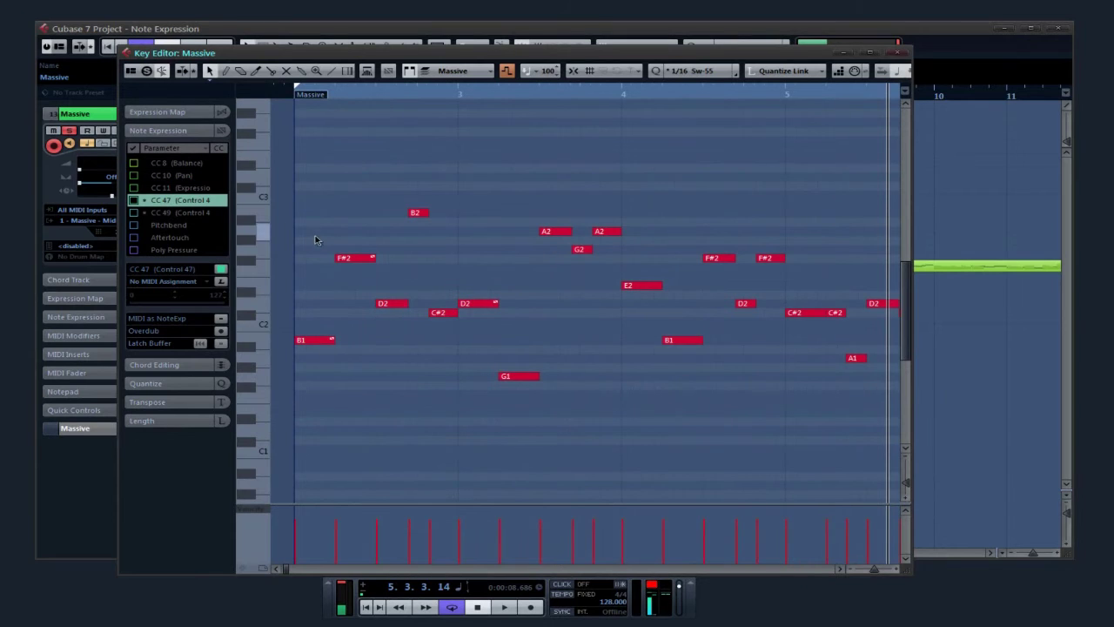
{"action": "left_click_drag", "start_coordinate": [318, 260], "coordinate": [379, 250]}
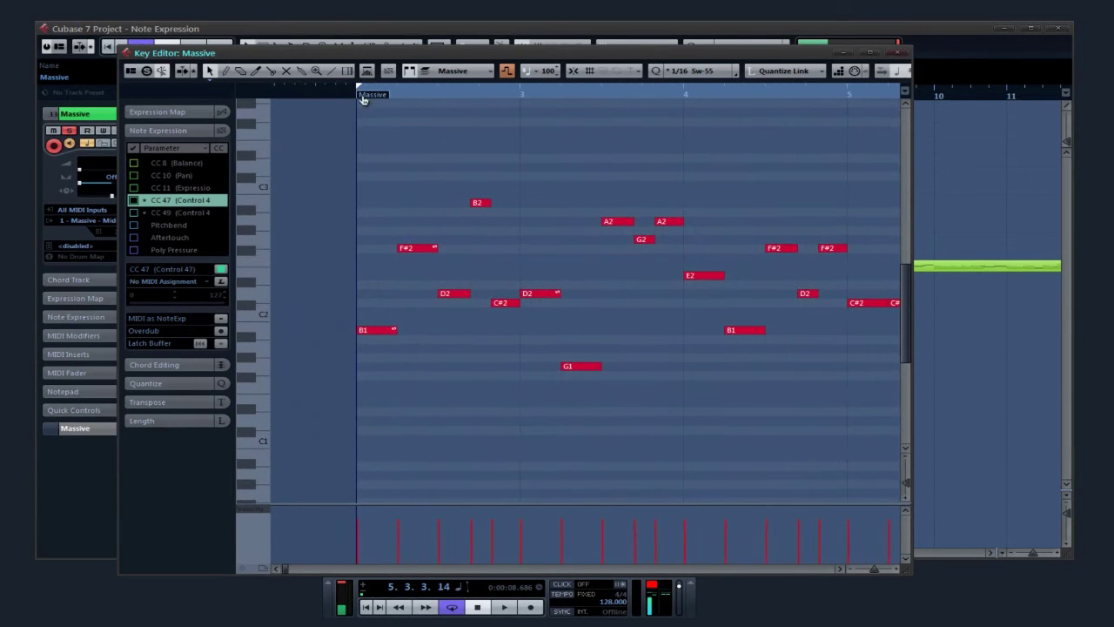
{"action": "mouse_move", "coordinate": [338, 98]}
{"action": "left_mouse_down"}
{"action": "mouse_move", "coordinate": [304, 102]}
{"action": "mouse_move", "coordinate": [350, 96]}
{"action": "mouse_move", "coordinate": [331, 113]}
{"action": "left_mouse_up"}
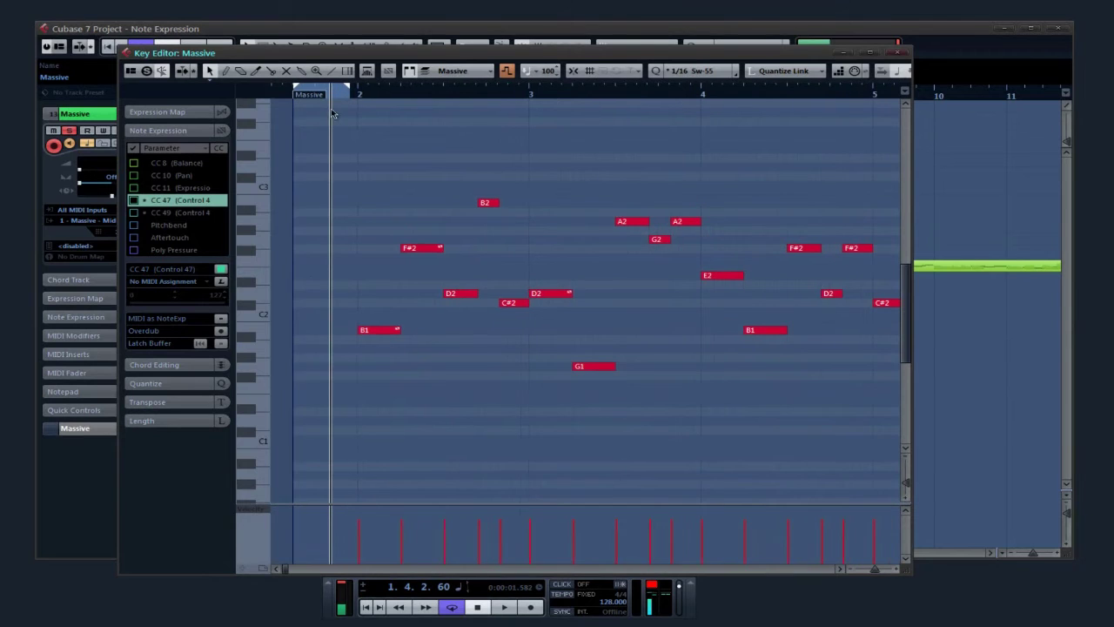
{"action": "left_click_drag", "start_coordinate": [299, 292], "coordinate": [328, 291]}
{"action": "scroll", "coordinate": [331, 217], "scroll_direction": "left", "scroll_amount": 1}
{"action": "left_click_drag", "start_coordinate": [302, 94], "coordinate": [301, 111]}
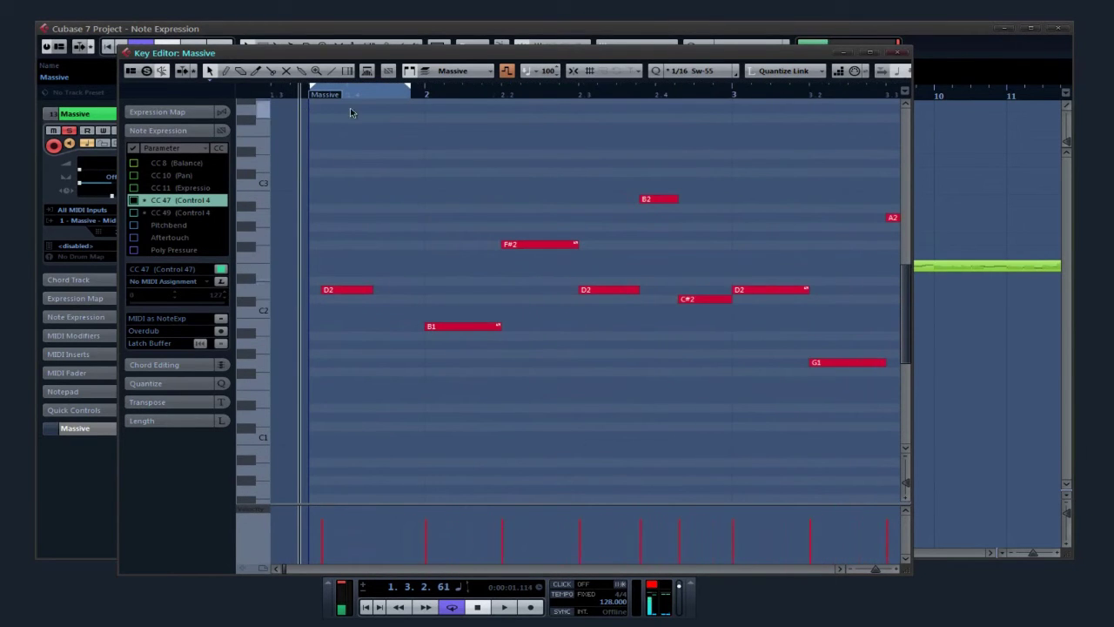
Draw a roughly flat, mid-level CC 47 curve on the added D2 note before bar 2
{"action": "left_click", "coordinate": [349, 295]}
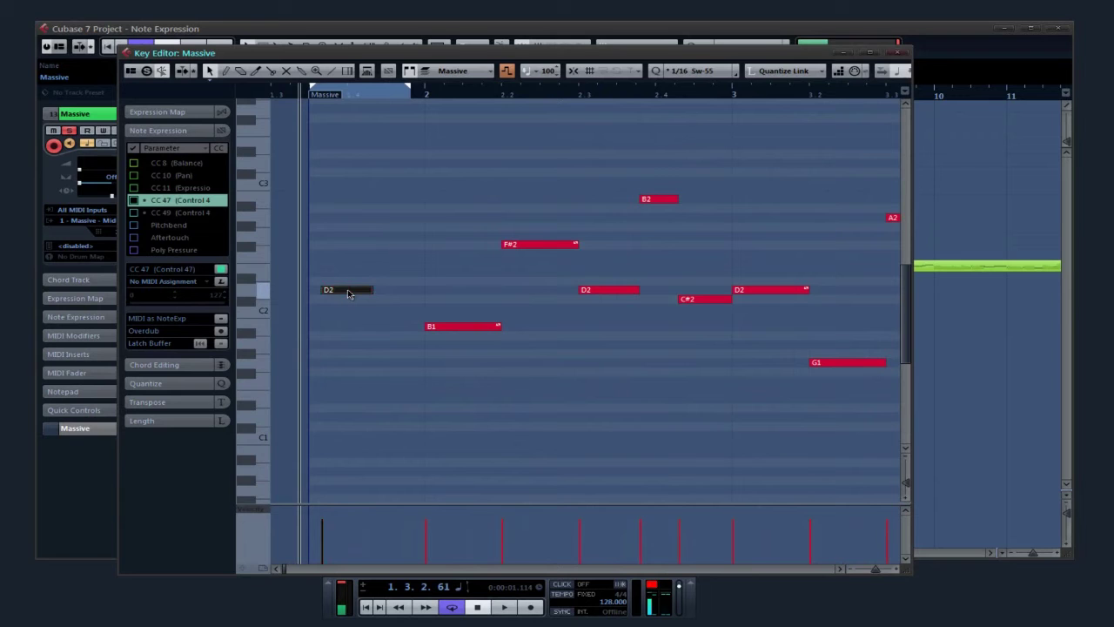
{"action": "double_click", "coordinate": [344, 294]}
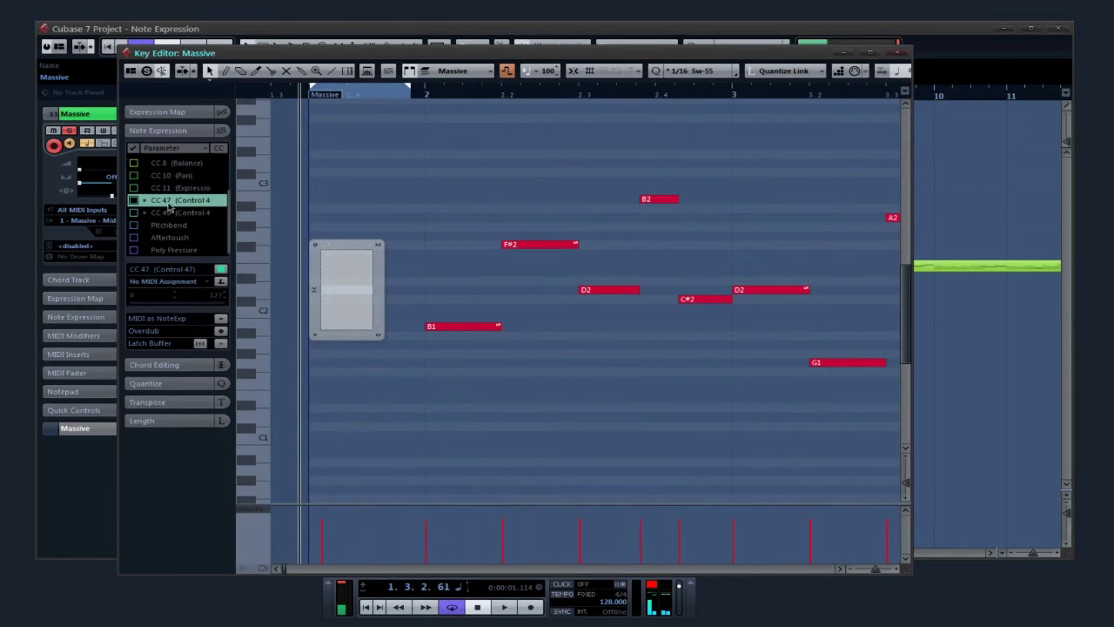
{"action": "left_click_drag", "start_coordinate": [321, 294], "coordinate": [389, 293]}
Open the Massive instrument window from the track, examine its Filter 1 cutoff and resonance, and close it
{"action": "left_click", "coordinate": [108, 453]}
{"action": "left_click", "coordinate": [140, 232]}
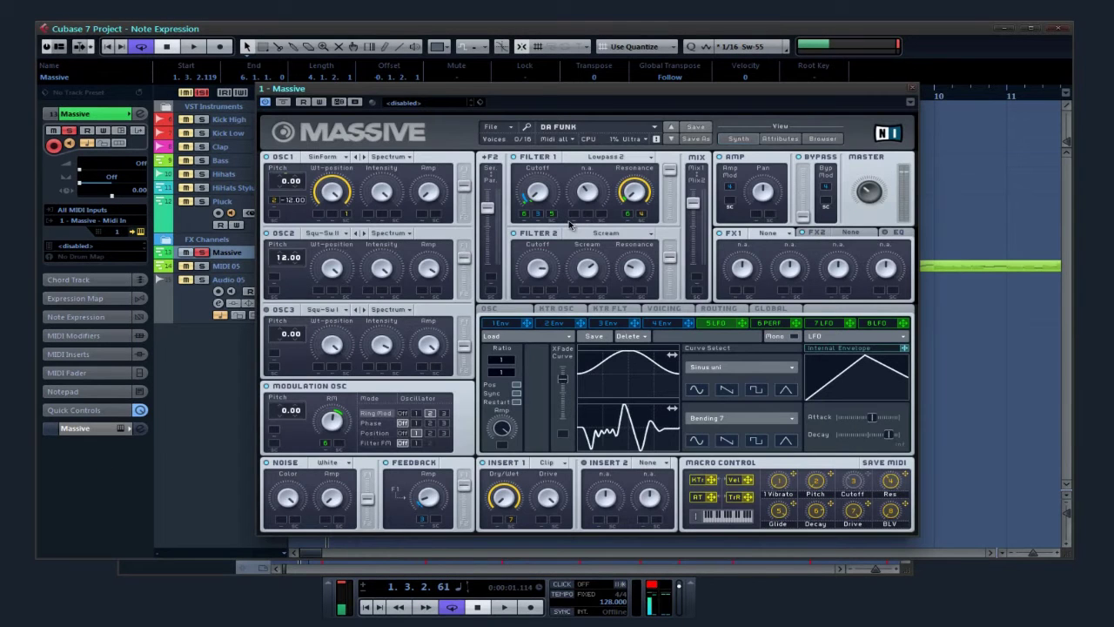
{"action": "left_click_drag", "start_coordinate": [507, 96], "coordinate": [545, 153]}
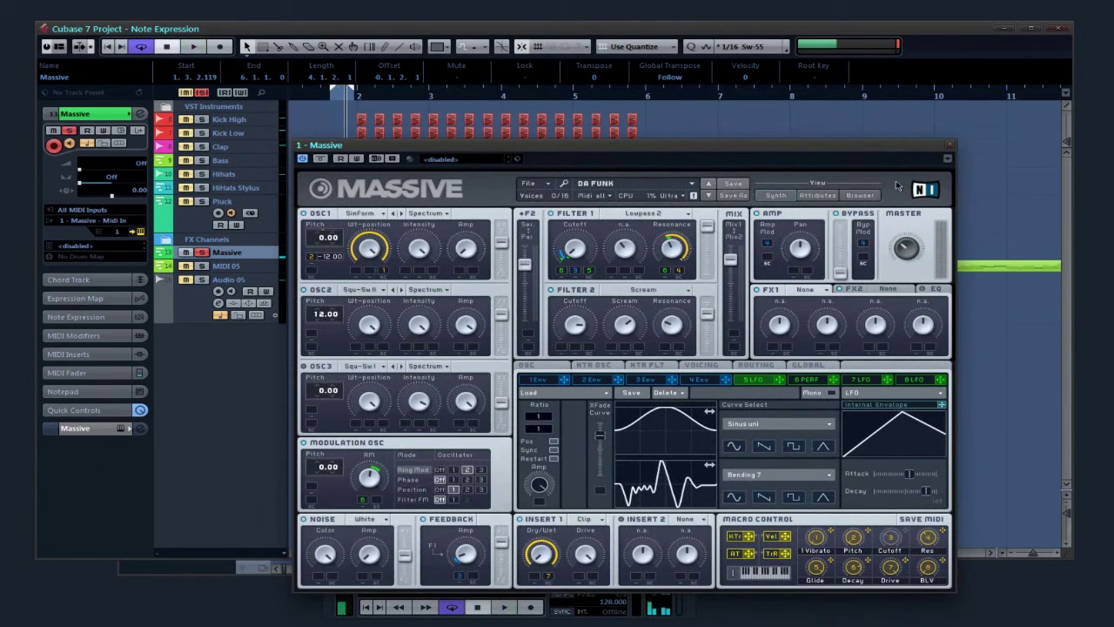
{"action": "left_click", "coordinate": [950, 147]}
Delete the added D2 note before bar 2, place the cursor at bar 2, and loop from bar 2 to bar 3
{"action": "double_click", "coordinate": [344, 253]}
{"action": "key", "text": "Delete"}
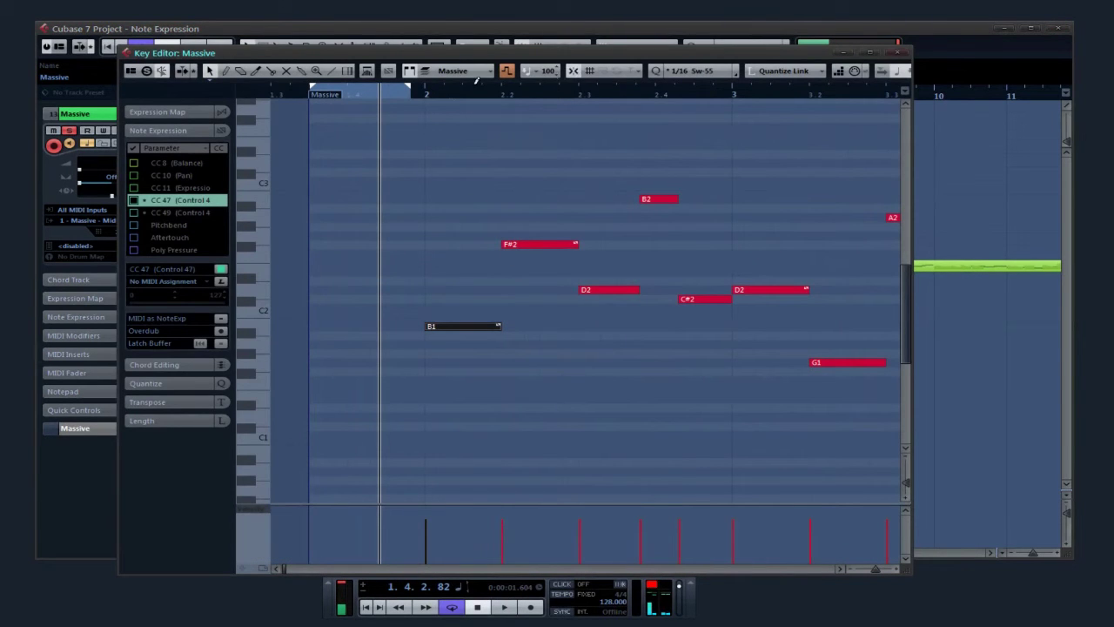
{"action": "left_click", "coordinate": [425, 95], "text": "ctrl"}
{"action": "left_click_drag", "start_coordinate": [462, 96], "coordinate": [379, 120]}
{"action": "left_click", "coordinate": [542, 94], "text": "alt"}
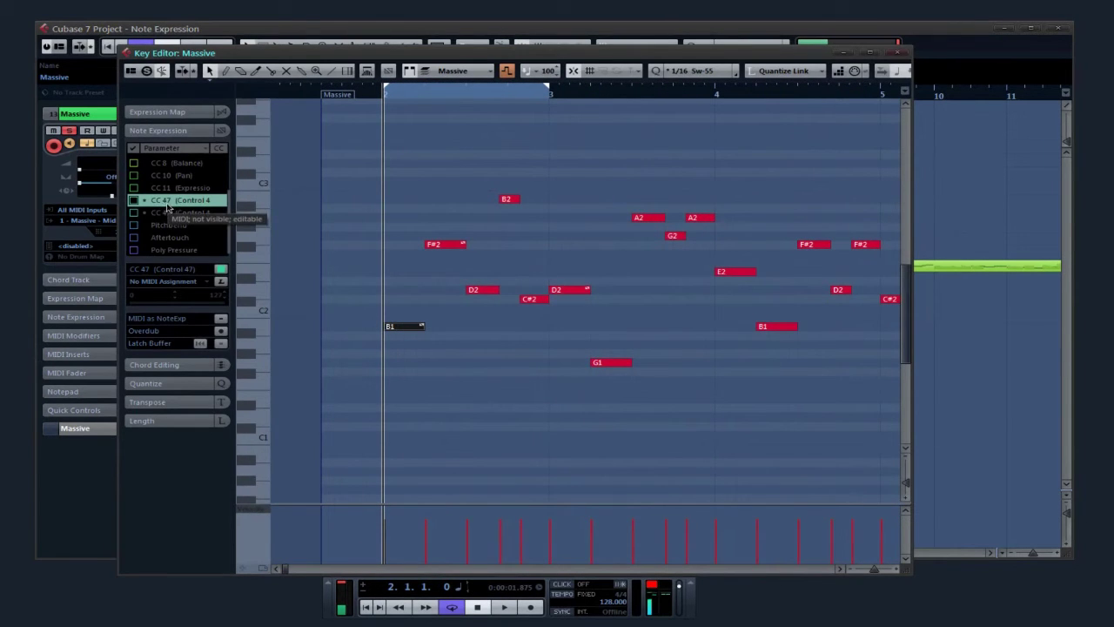
Draw a CC 47 curve on the first B1 note, finishing with a flat line close to the minimum
{"action": "left_click", "coordinate": [170, 214]}
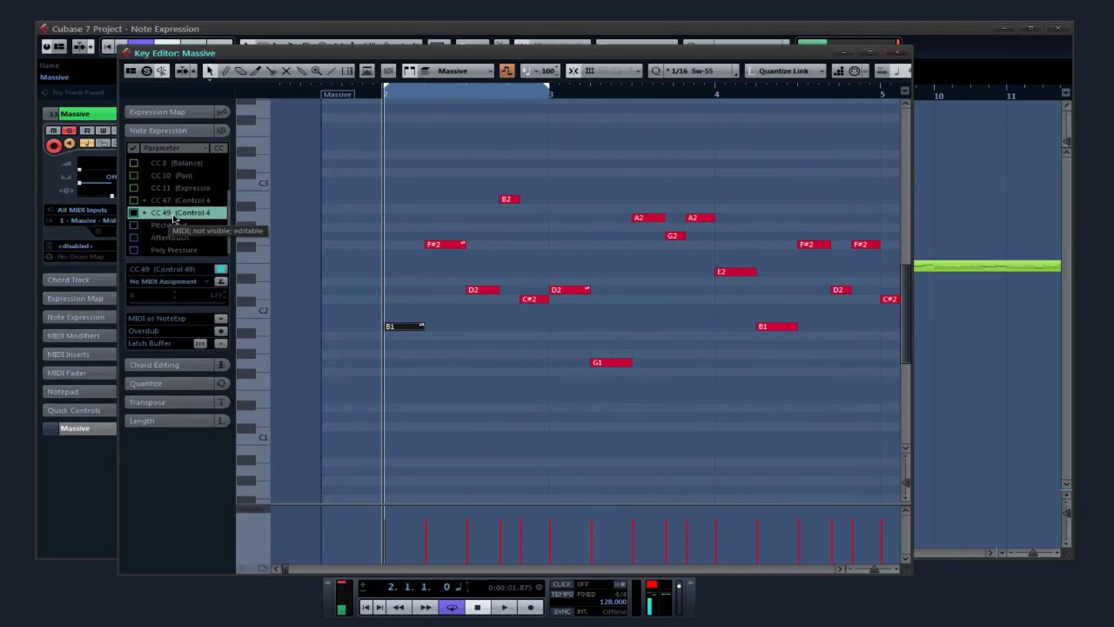
{"action": "left_click", "coordinate": [170, 200]}
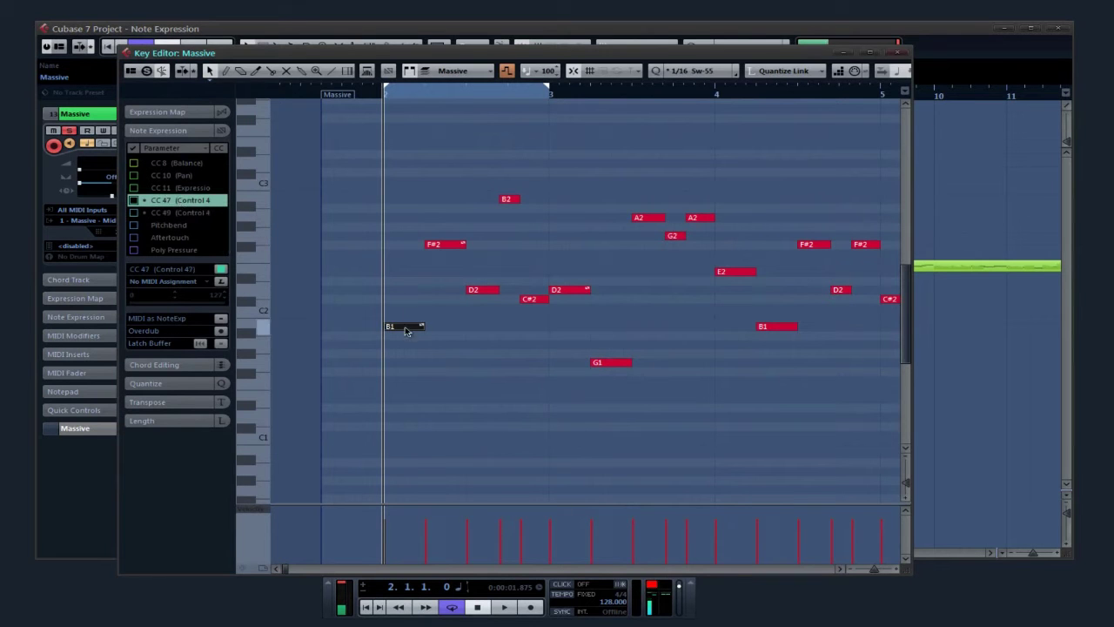
{"action": "double_click", "coordinate": [399, 326]}
{"action": "left_click_drag", "start_coordinate": [389, 328], "coordinate": [414, 293]}
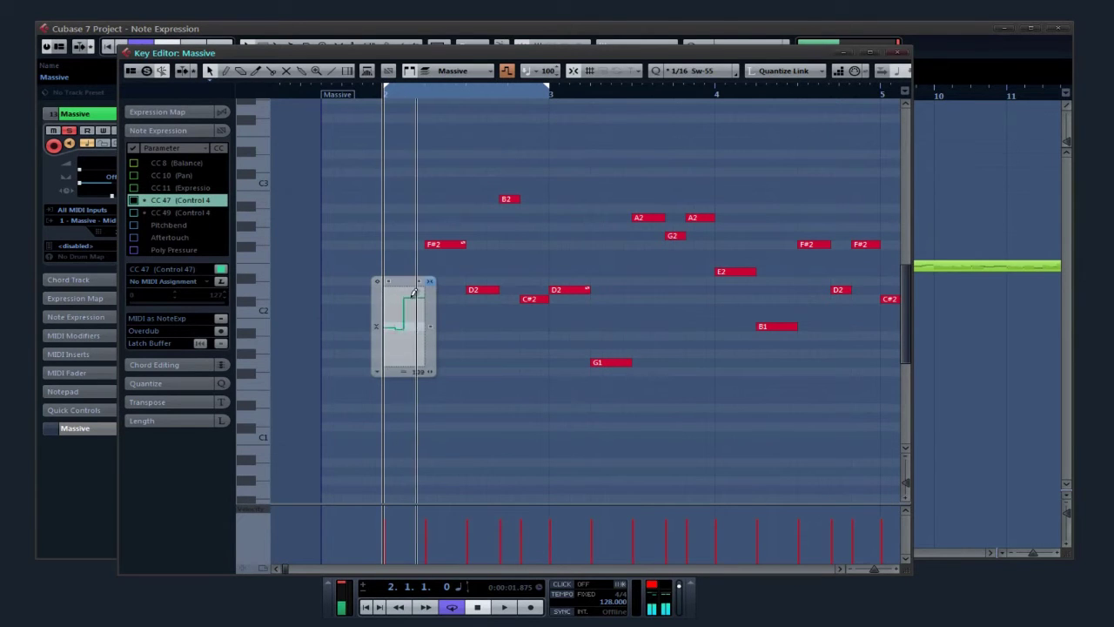
{"action": "left_click_drag", "start_coordinate": [396, 354], "coordinate": [429, 360]}
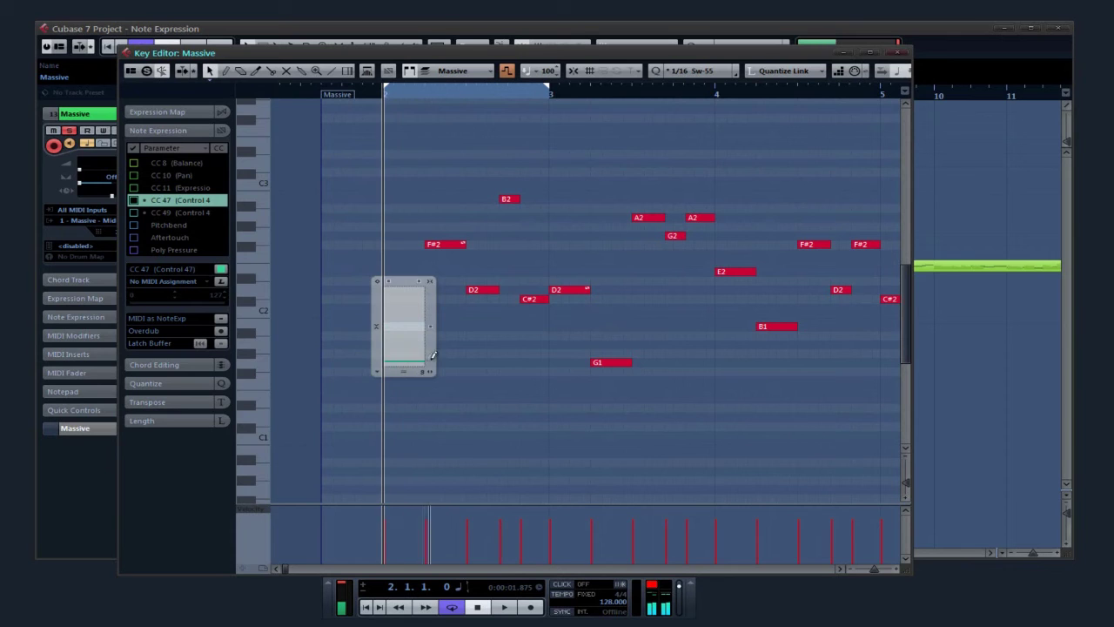
Display the CC 47 and CC 49 curves together on the B1 note and change the CC 49 colour to red
{"action": "left_click", "coordinate": [177, 216]}
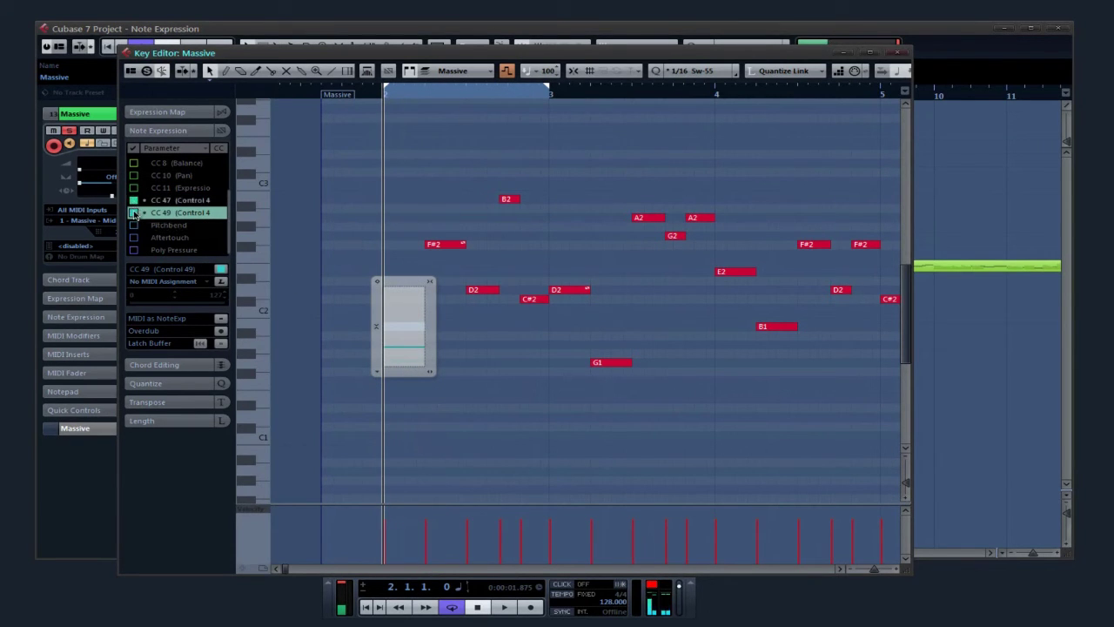
{"action": "left_click", "coordinate": [406, 359]}
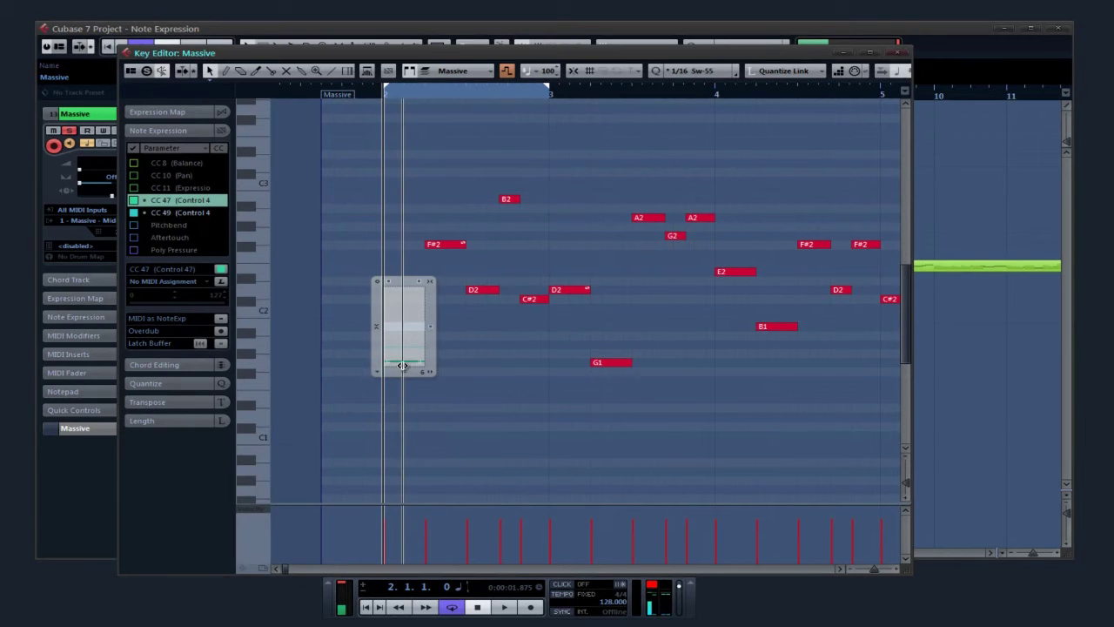
{"action": "left_click", "coordinate": [403, 350]}
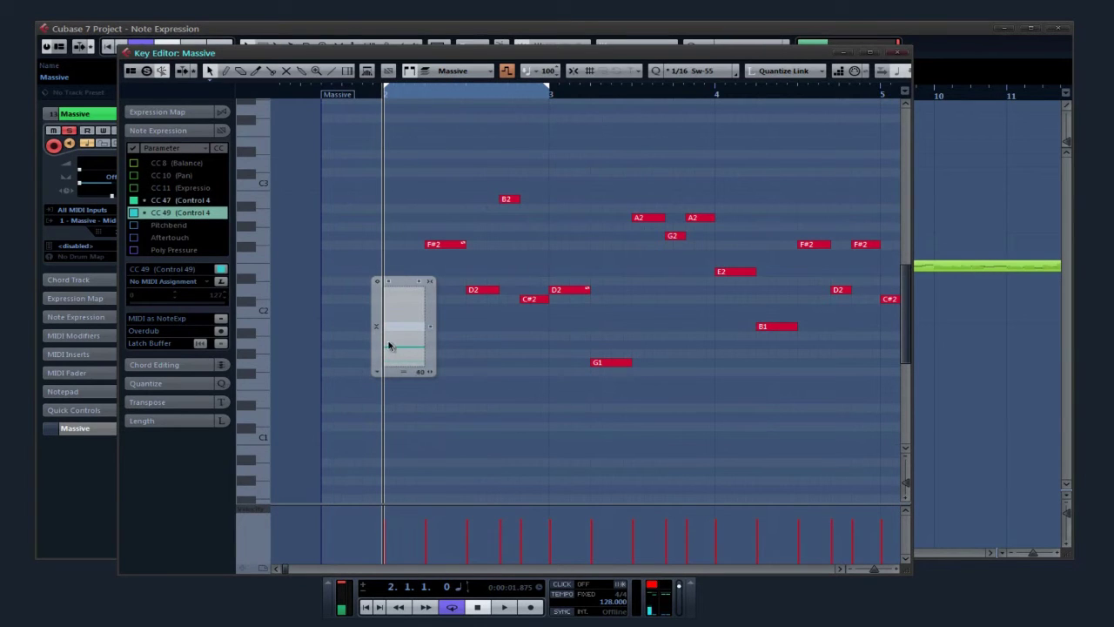
{"action": "left_click", "coordinate": [224, 271]}
{"action": "left_click", "coordinate": [233, 291]}
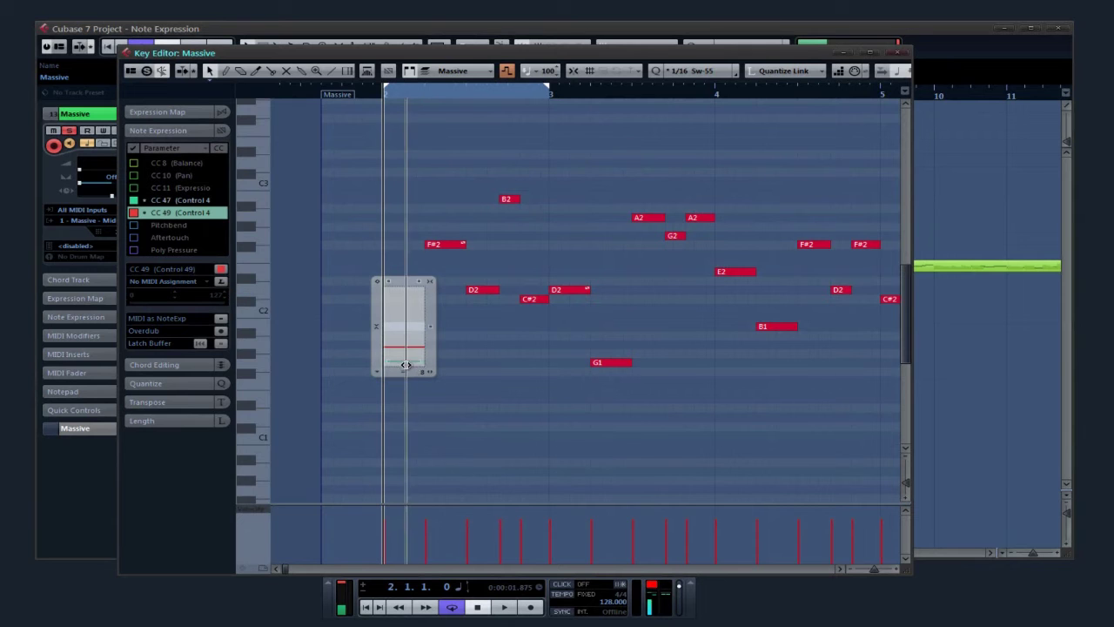
Draw a falling CC 49 curve and a rising CC 47 curve on the F#2 note after the first B1 note
{"action": "left_click", "coordinate": [399, 247]}
{"action": "mouse_move", "coordinate": [440, 248]}
{"action": "left_mouse_down"}
{"action": "mouse_move", "coordinate": [376, 251]}
{"action": "mouse_move", "coordinate": [414, 256]}
{"action": "mouse_move", "coordinate": [445, 230]}
{"action": "left_mouse_up"}
{"action": "double_click", "coordinate": [376, 252]}
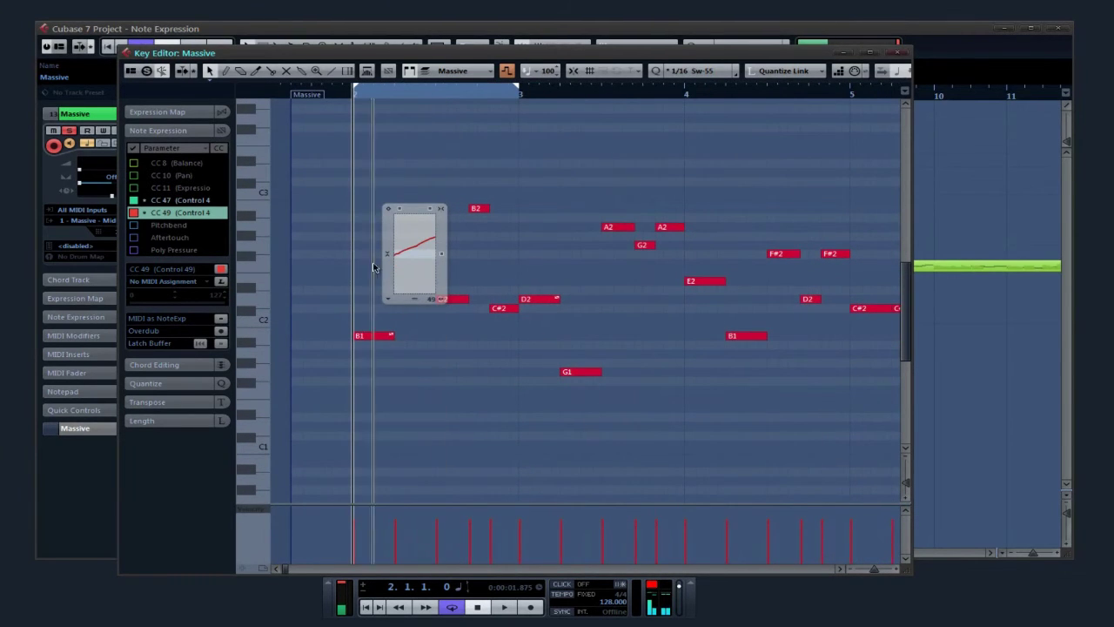
{"action": "mouse_move", "coordinate": [435, 269]}
{"action": "left_mouse_down"}
{"action": "mouse_move", "coordinate": [399, 260]}
{"action": "mouse_move", "coordinate": [414, 277]}
{"action": "mouse_move", "coordinate": [432, 272]}
{"action": "mouse_move", "coordinate": [412, 243]}
{"action": "mouse_move", "coordinate": [434, 234]}
{"action": "left_mouse_up"}
{"action": "left_click", "coordinate": [162, 200]}
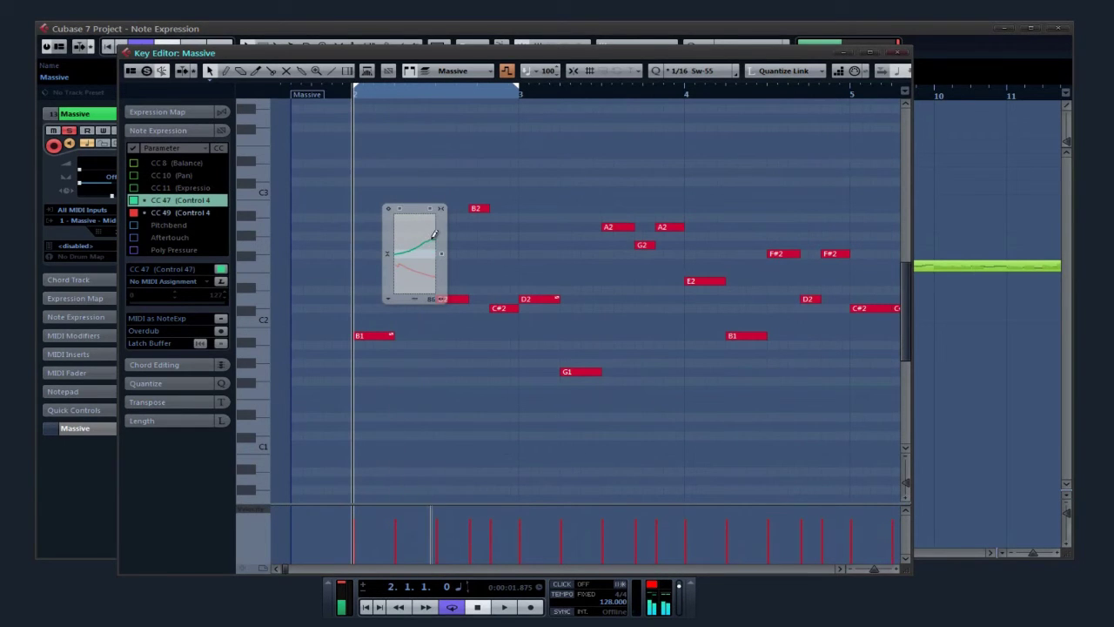
Play the section from bar 2 to hear both curves, close the Key Editor, and stop playback
{"action": "left_click", "coordinate": [425, 166]}
{"action": "key", "text": "space"}
{"action": "left_click", "coordinate": [336, 94]}
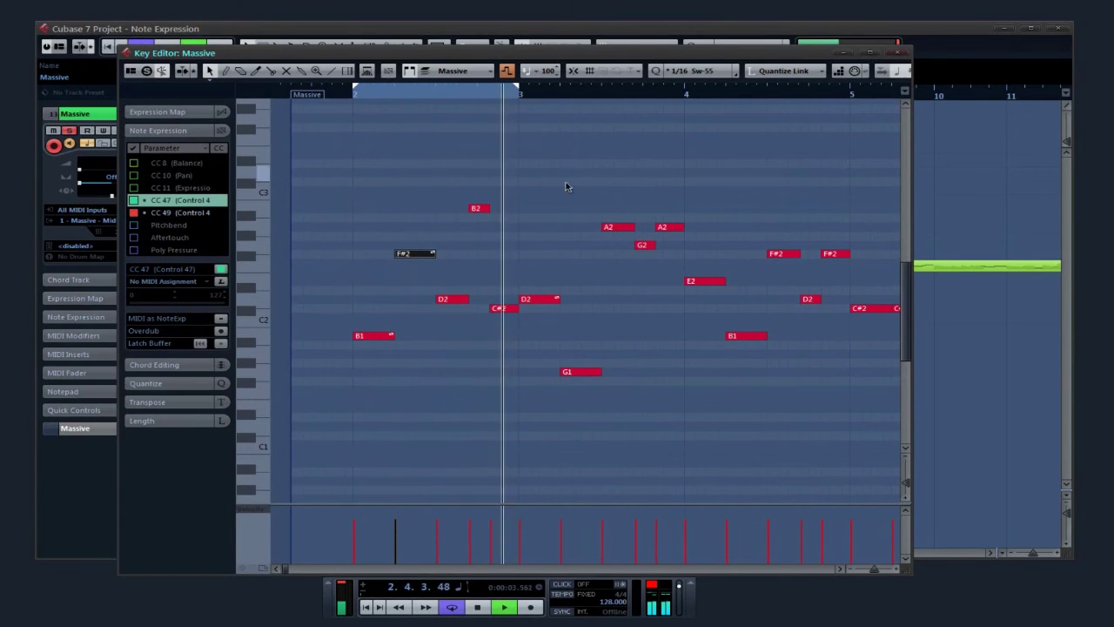
{"action": "left_click", "coordinate": [896, 53]}
{"action": "key", "text": "space"}
Undo the trial move of the MIDI 05 part and earlier edits until the Massive part is back at bars 2 to 6
{"action": "left_click_drag", "start_coordinate": [826, 268], "coordinate": [399, 266]}
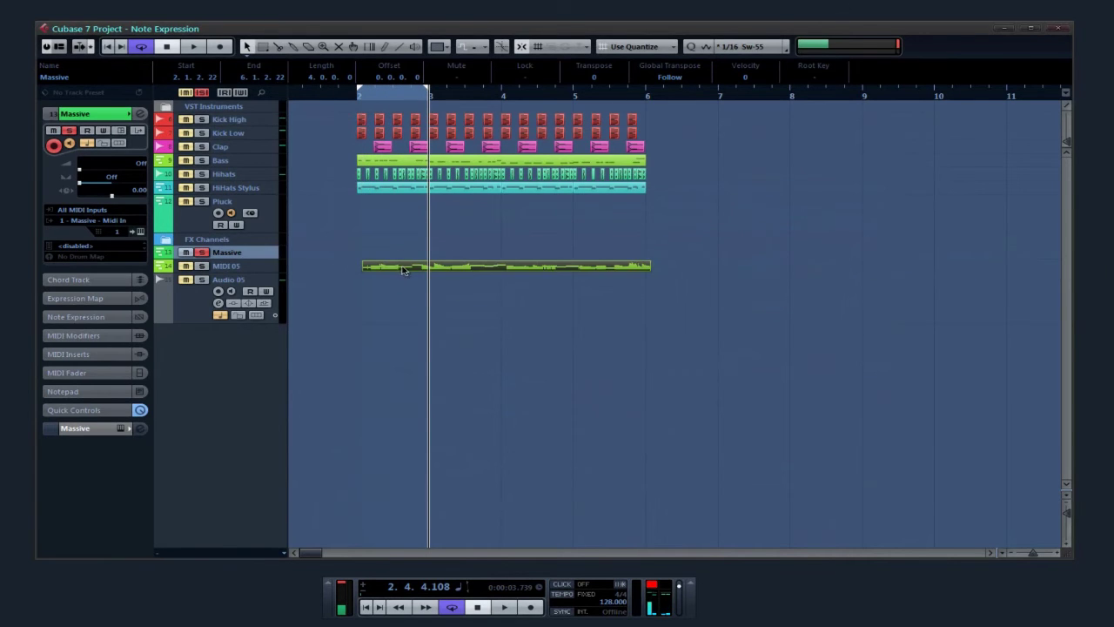
{"action": "key", "text": "ctrl+z"}
{"action": "key", "text": "ctrl+z"}
{"action": "key", "text": "ctrl+z"}
{"action": "key", "text": "ctrl+z"}
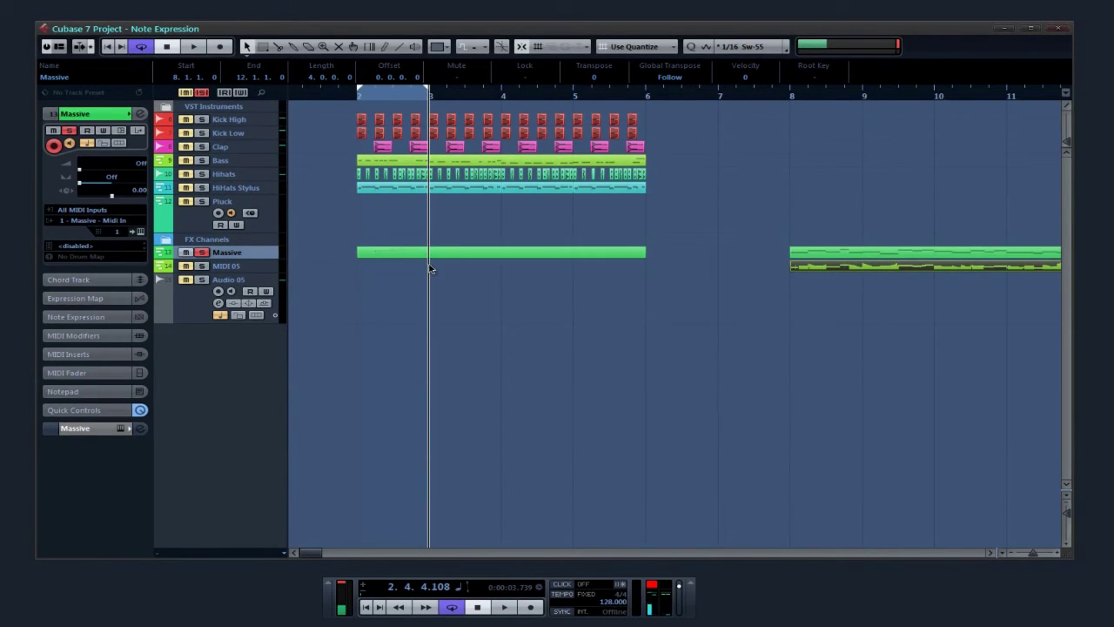
{"action": "key", "text": "ctrl+z"}
{"action": "key", "text": "ctrl+z"}
{"action": "key", "text": "ctrl+shift+z"}
Clear the selection, extend the loop to bar 6, and place the cursor at bar 2
{"action": "left_click", "coordinate": [437, 276]}
{"action": "left_click", "coordinate": [646, 96], "text": "alt"}
{"action": "left_click", "coordinate": [359, 98]}
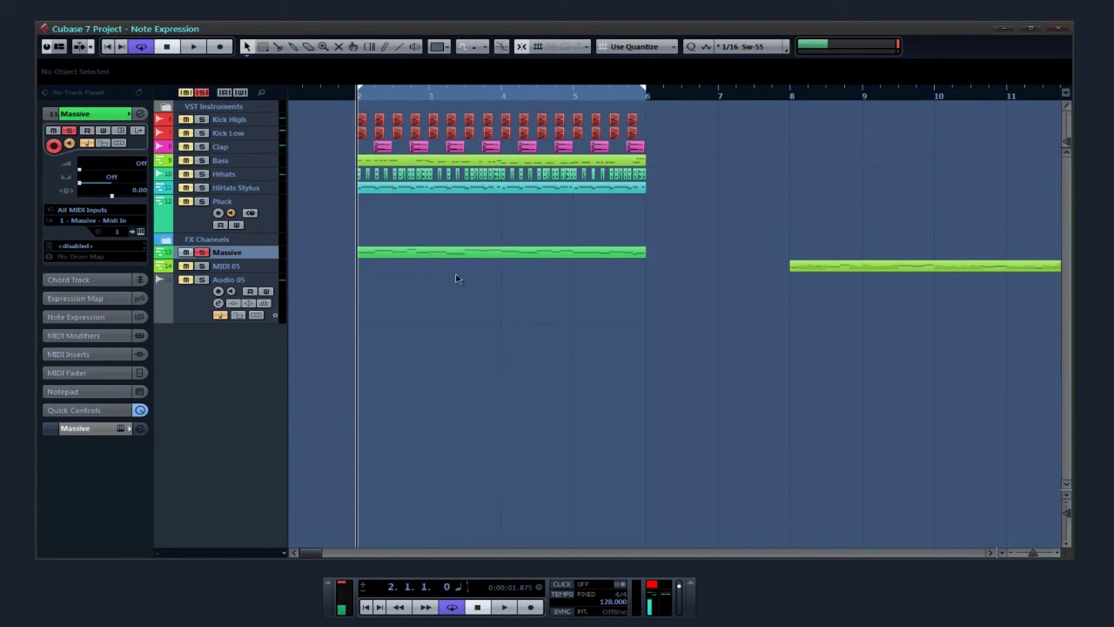
Move the MIDI 05 part to start at bar 2, aligned beneath the Massive part
{"action": "left_click_drag", "start_coordinate": [845, 273], "coordinate": [623, 274]}
{"action": "left_click_drag", "start_coordinate": [411, 273], "coordinate": [420, 271]}
{"action": "left_click", "coordinate": [436, 294]}
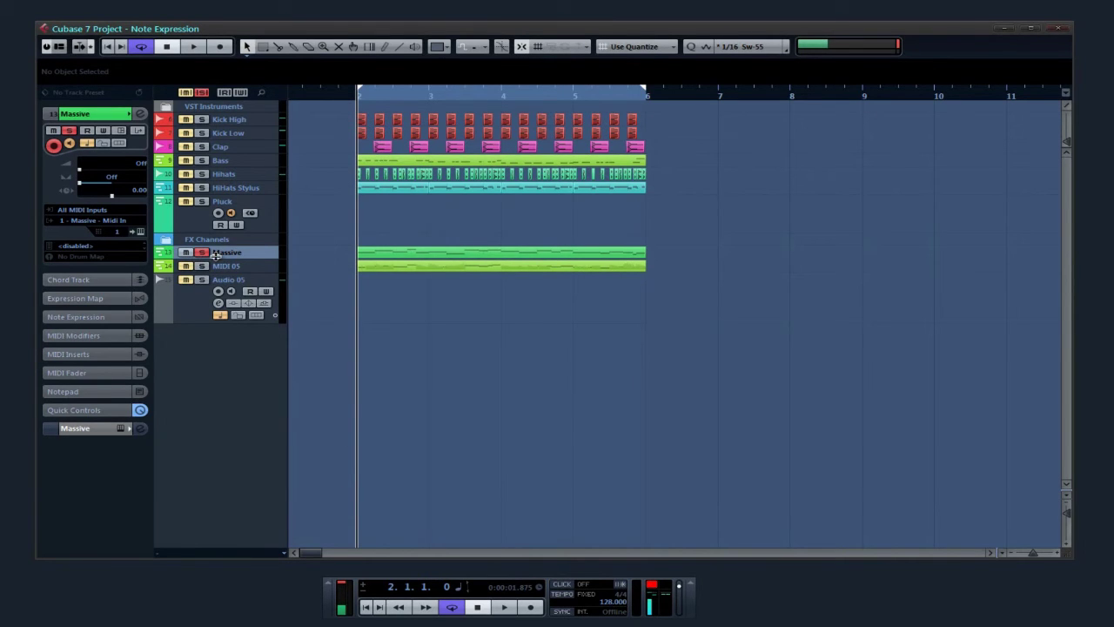
Play the arrangement from bar 2 and open the Massive instrument window to watch the filter knobs
{"action": "left_click_drag", "start_coordinate": [356, 98], "coordinate": [348, 137]}
{"action": "key", "text": "space"}
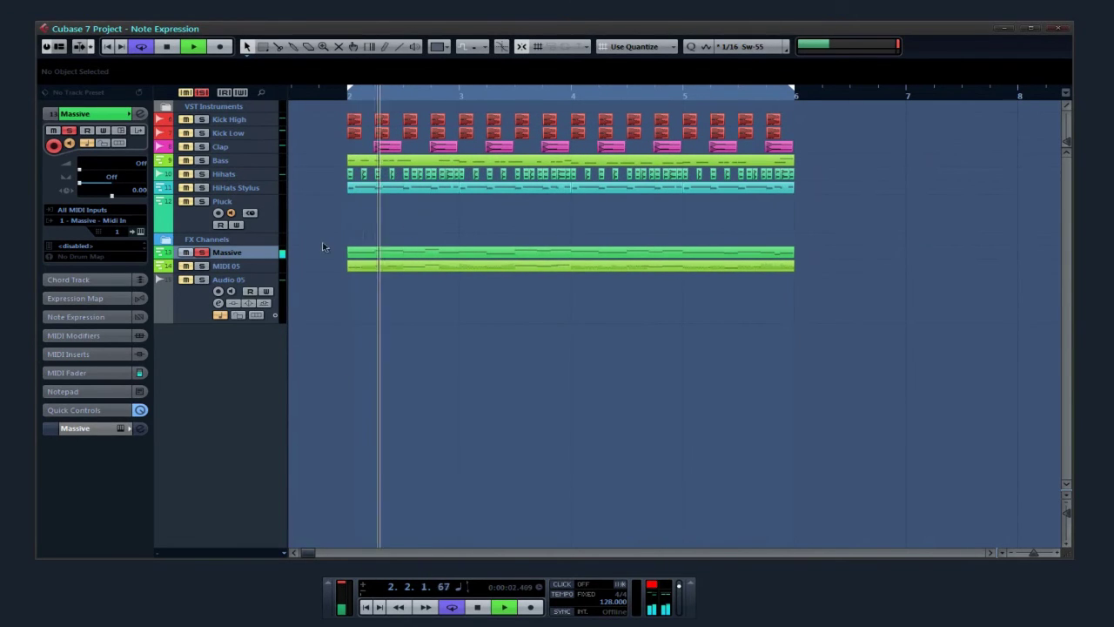
{"action": "left_click", "coordinate": [140, 232]}
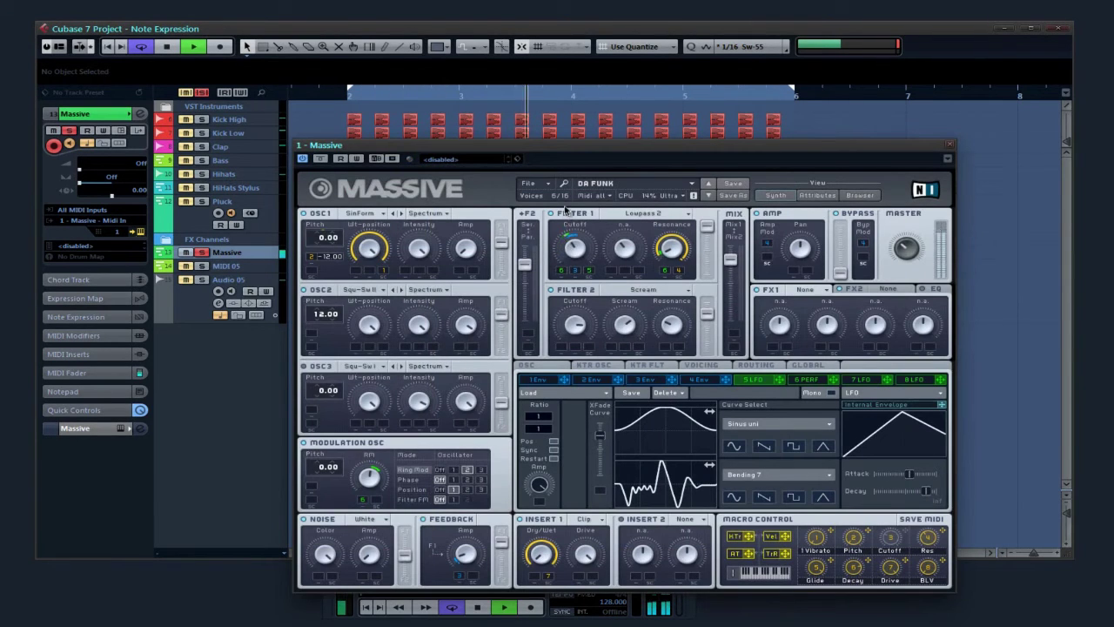
Close the Massive instrument window and play the loop with the Bass track soloed alongside Massive, stopping at the loop's start
{"action": "left_click", "coordinate": [947, 149]}
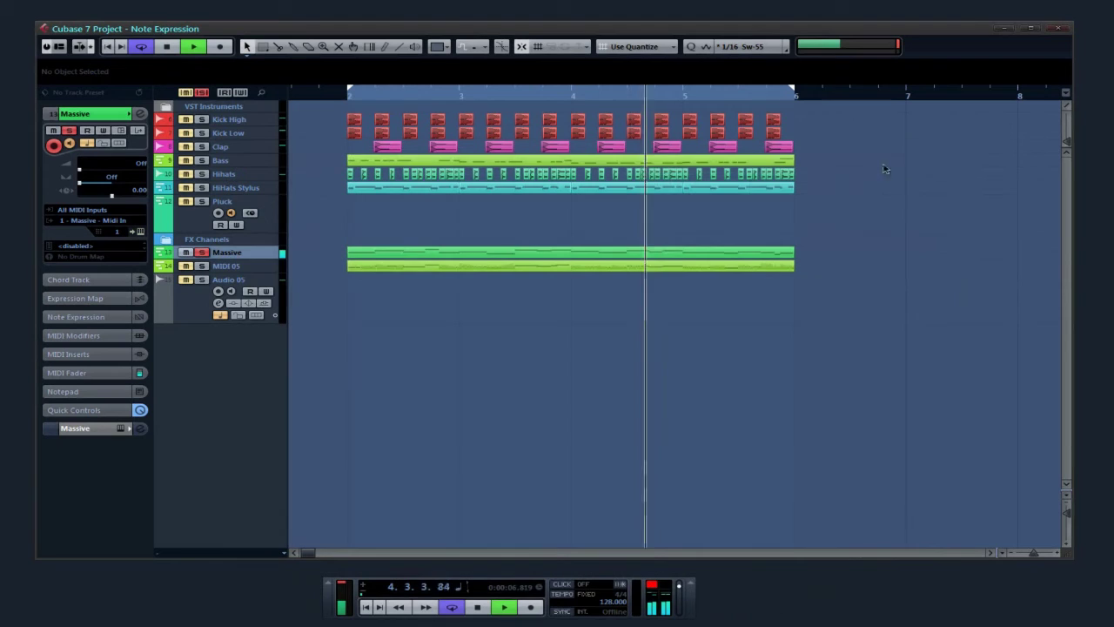
{"action": "left_click", "coordinate": [201, 161]}
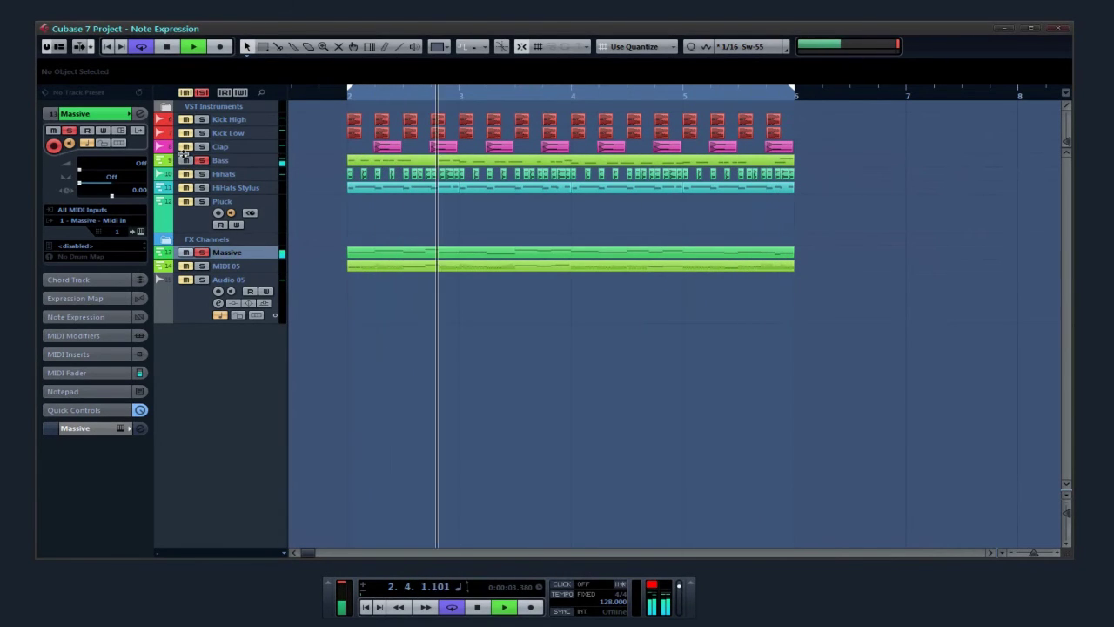
{"action": "left_click", "coordinate": [185, 148]}
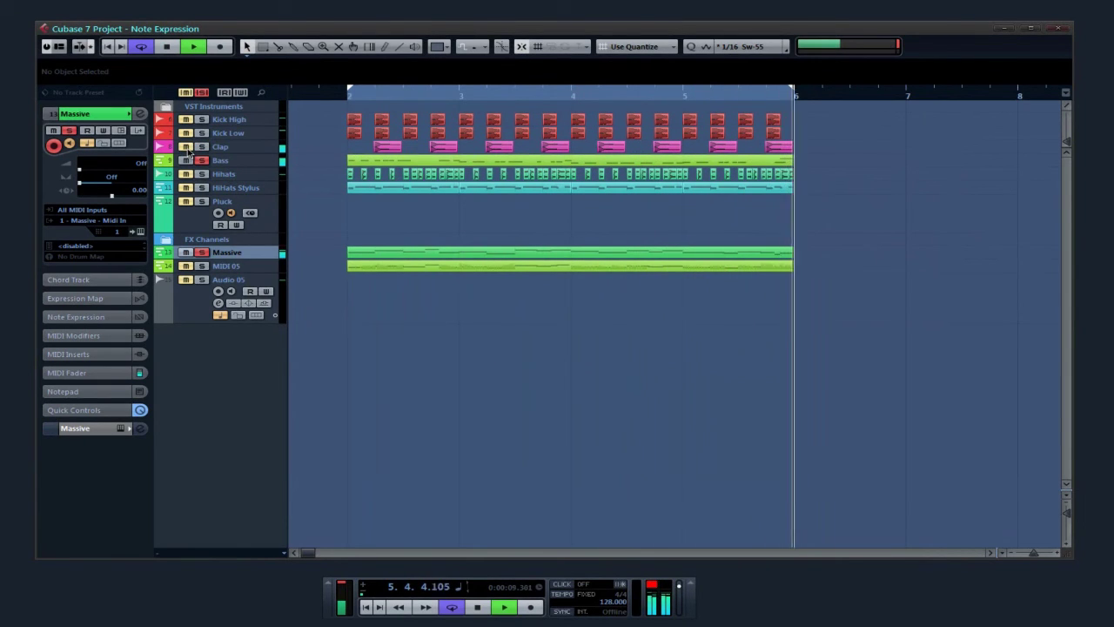
{"action": "key", "text": "space"}
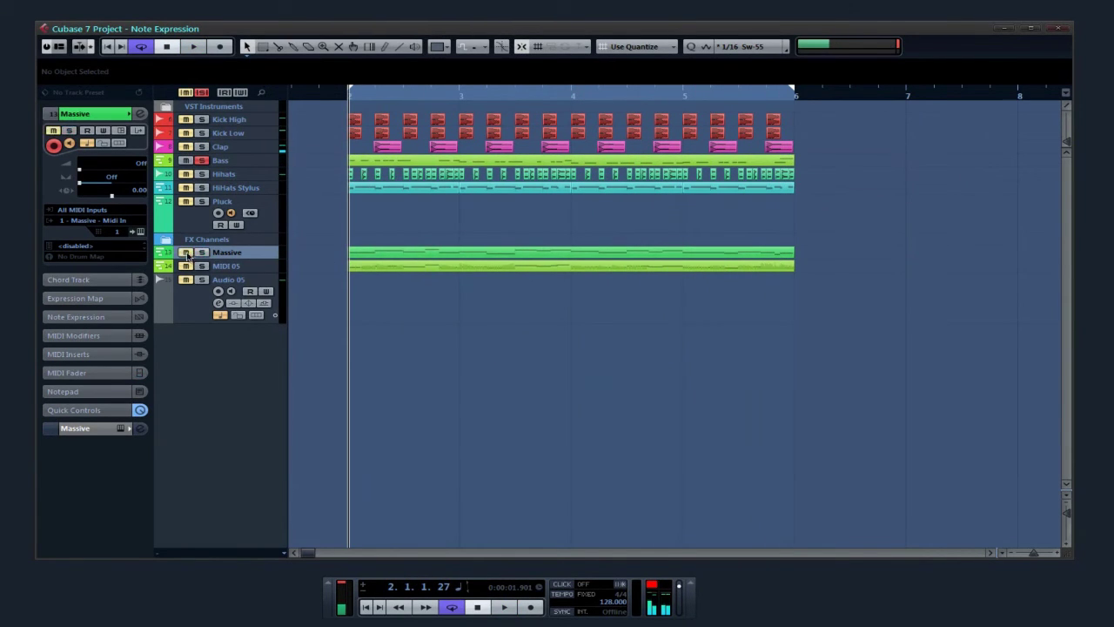
Solo MIDI 05 instead of Massive, check the part's notes, and play the loop together with Bass
{"action": "double_click", "coordinate": [378, 268]}
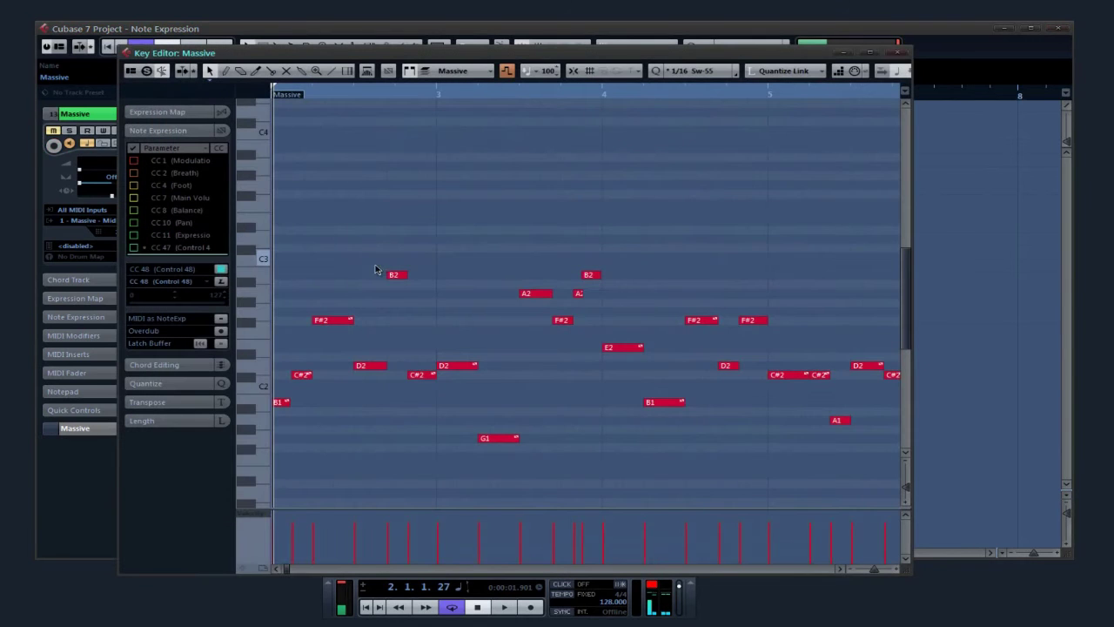
{"action": "left_click", "coordinate": [900, 53]}
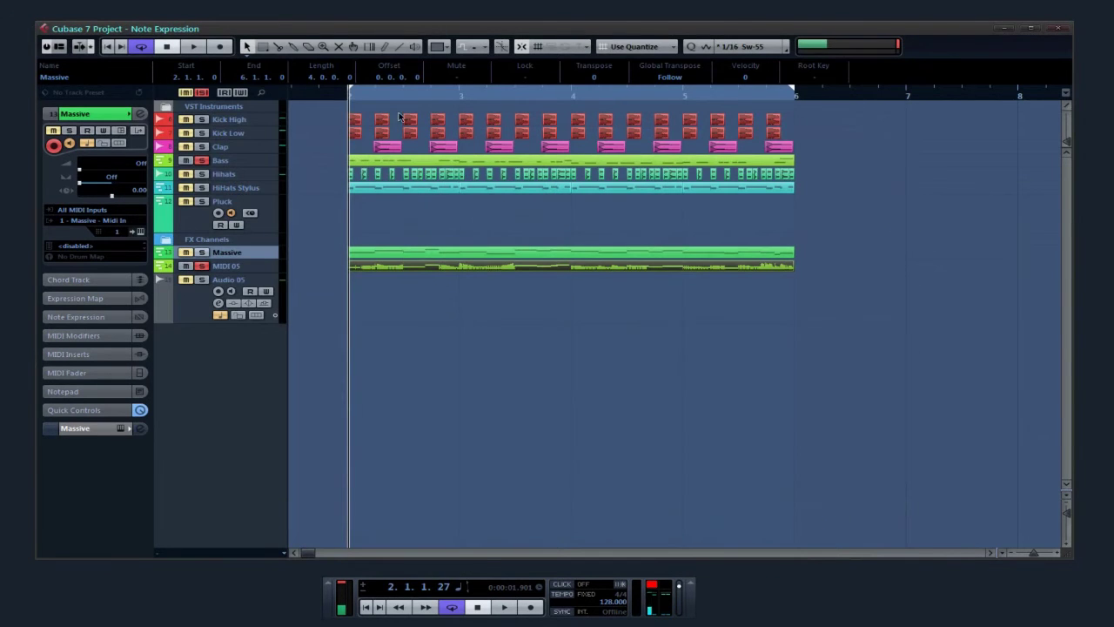
{"action": "key", "text": "space"}
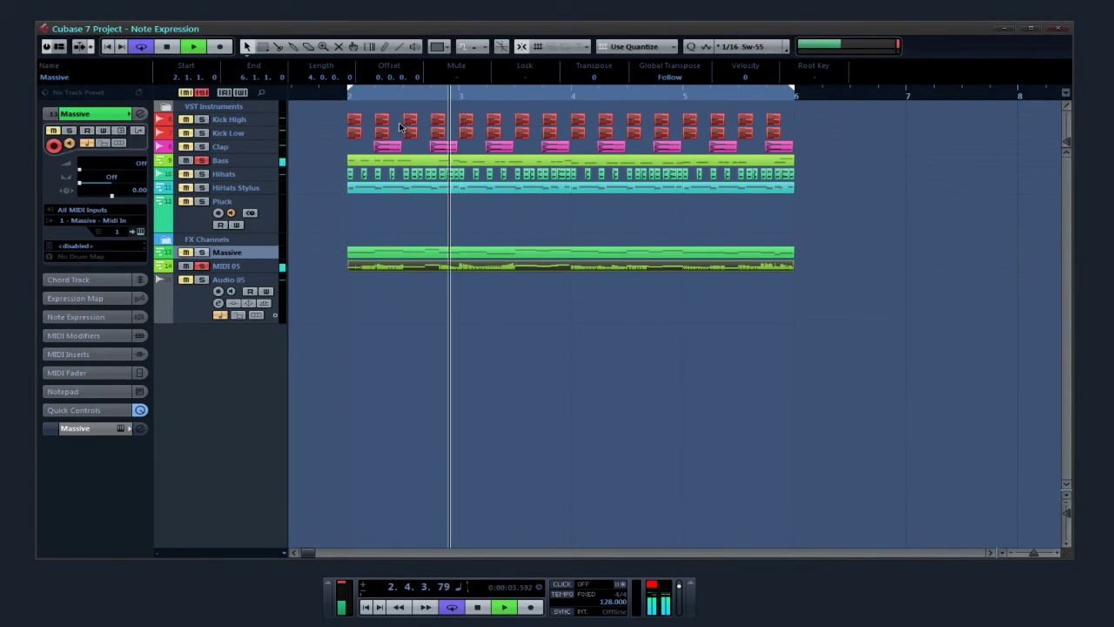
Display the CC 47 expression curve of the D2 note at bar 3 in the MIDI 05 part
{"action": "double_click", "coordinate": [494, 266]}
{"action": "left_click_drag", "start_coordinate": [631, 313], "coordinate": [710, 273]}
{"action": "double_click", "coordinate": [522, 295]}
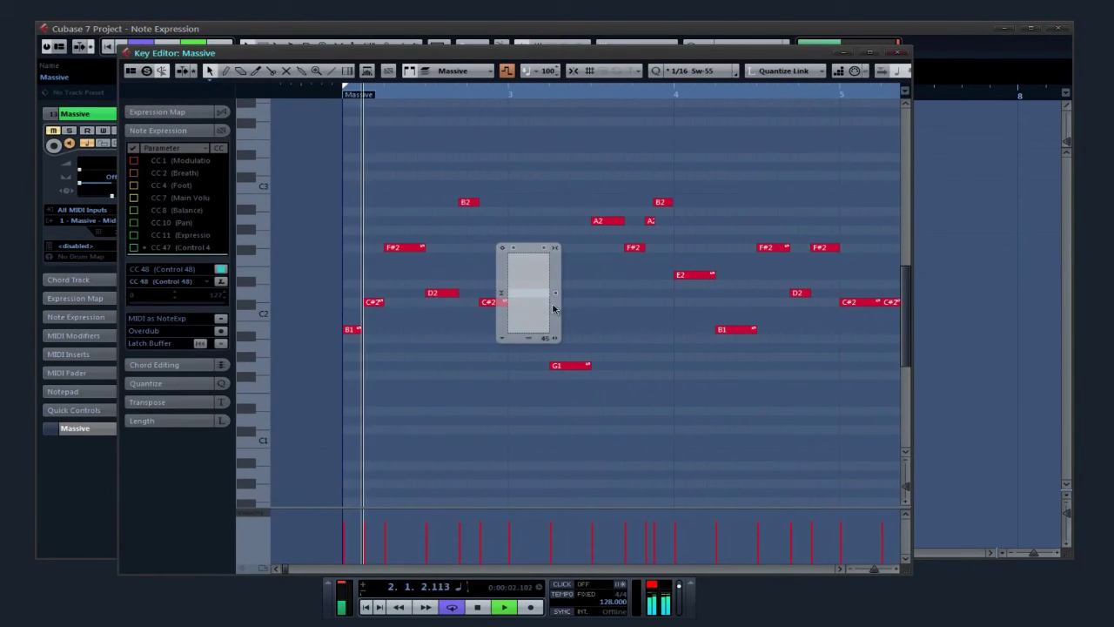
{"action": "left_click", "coordinate": [178, 247]}
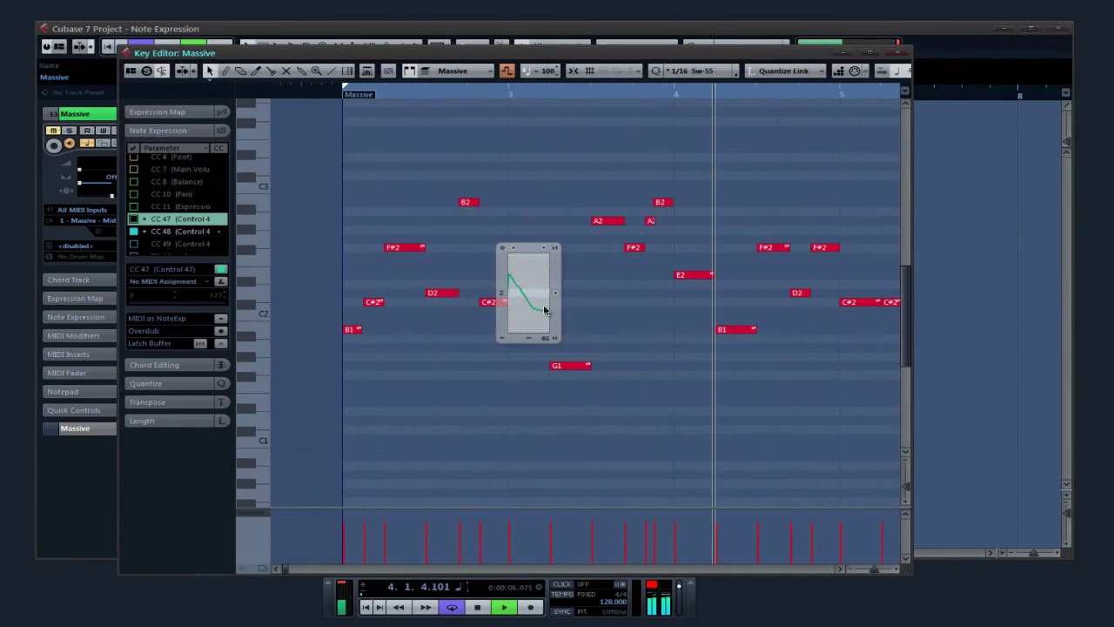
{"action": "left_click", "coordinate": [625, 318]}
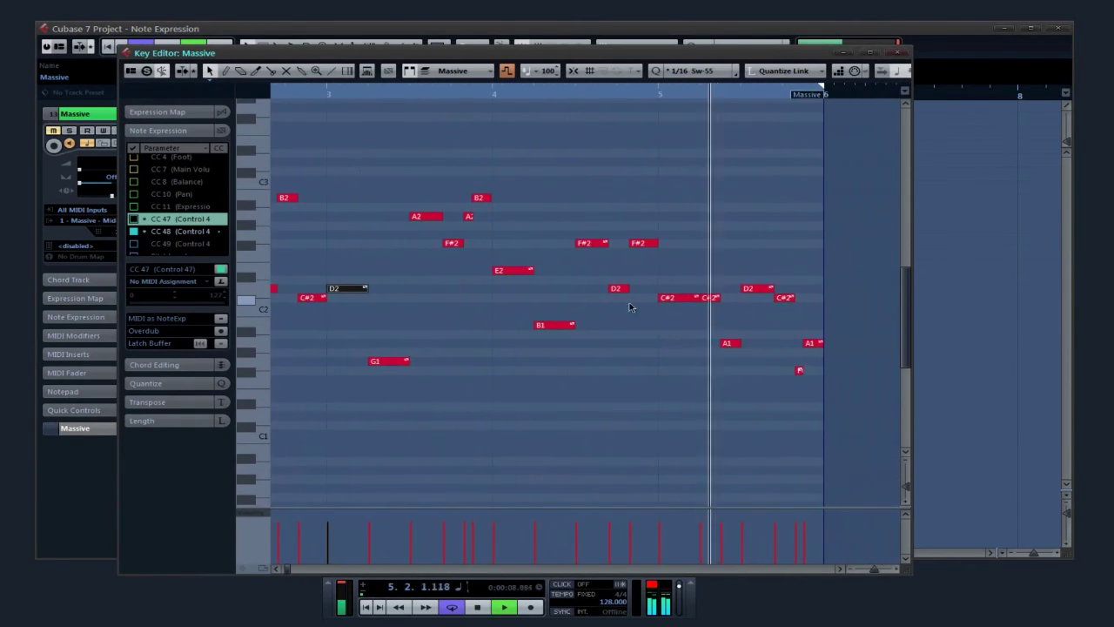
Shorten the C#2 note at bar 5 and move the F#2 note in bar 4 directly above the B1 note
{"action": "double_click", "coordinate": [670, 298]}
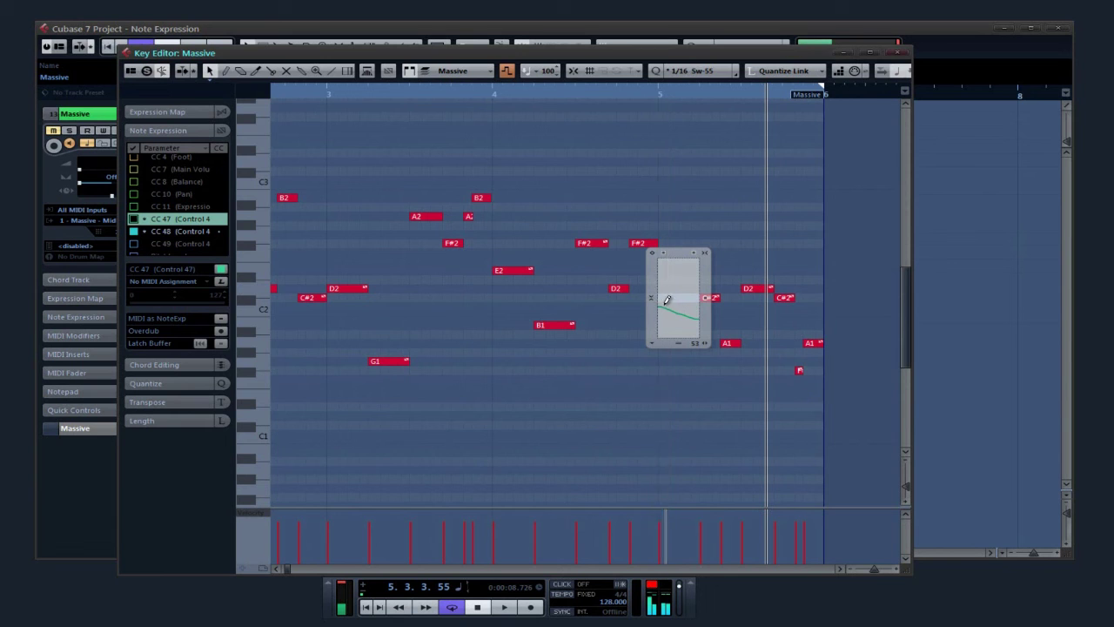
{"action": "left_click", "coordinate": [724, 262]}
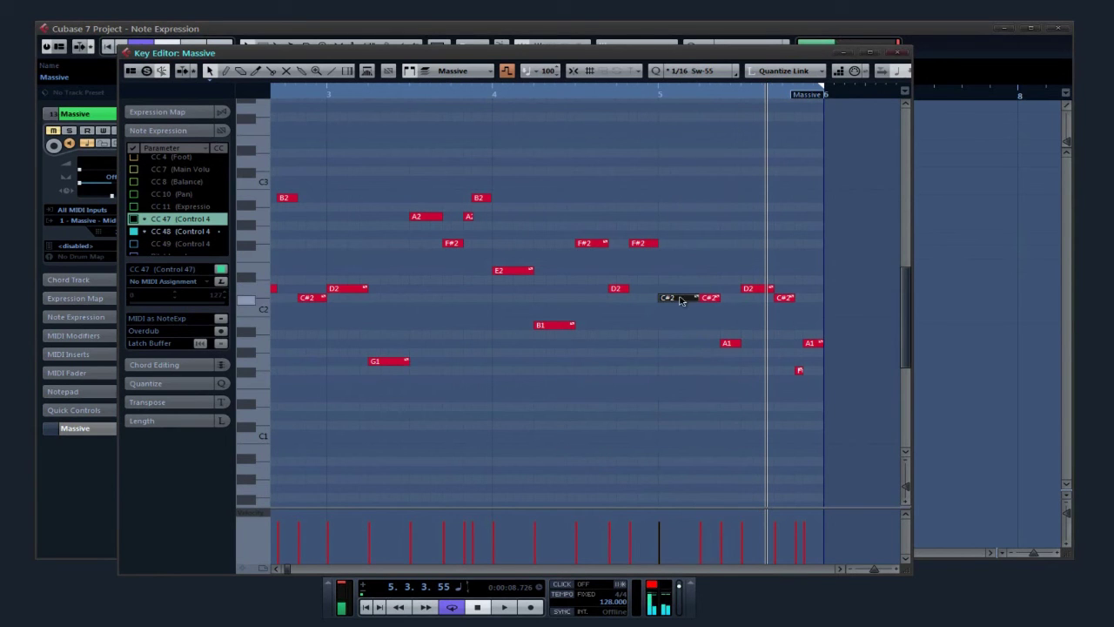
{"action": "mouse_move", "coordinate": [678, 300]}
{"action": "left_mouse_down"}
{"action": "mouse_move", "coordinate": [556, 271]}
{"action": "mouse_move", "coordinate": [551, 247]}
{"action": "mouse_move", "coordinate": [671, 285]}
{"action": "mouse_move", "coordinate": [671, 296]}
{"action": "left_mouse_up"}
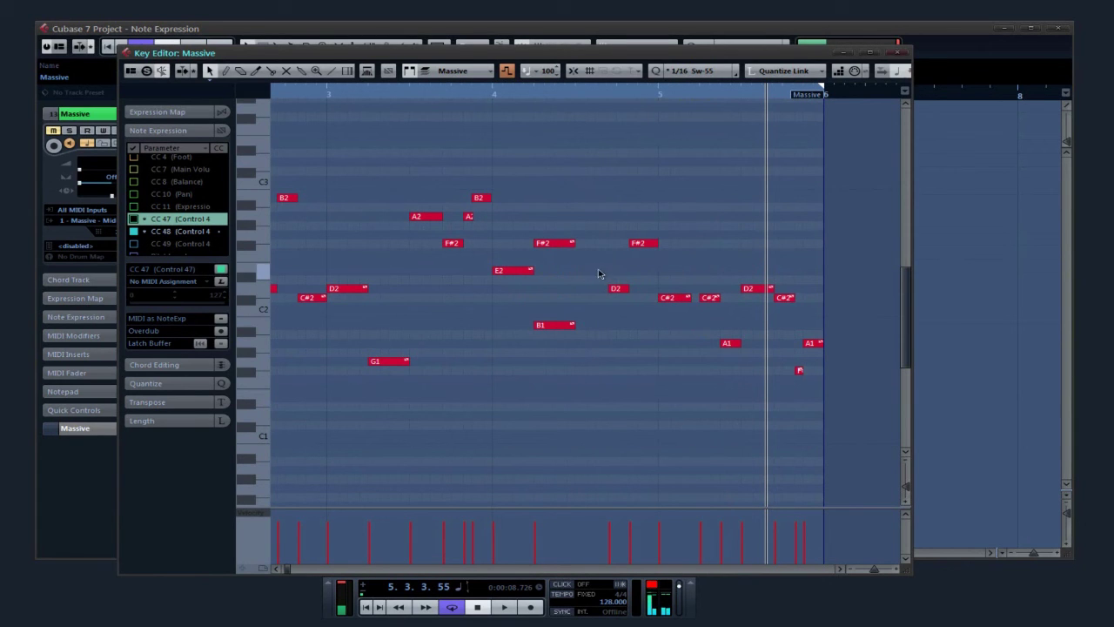
Check the Note Expression curve of the F#2 note above B1 in bar 4 and close the Key Editor
{"action": "double_click", "coordinate": [550, 244]}
{"action": "left_click", "coordinate": [605, 224]}
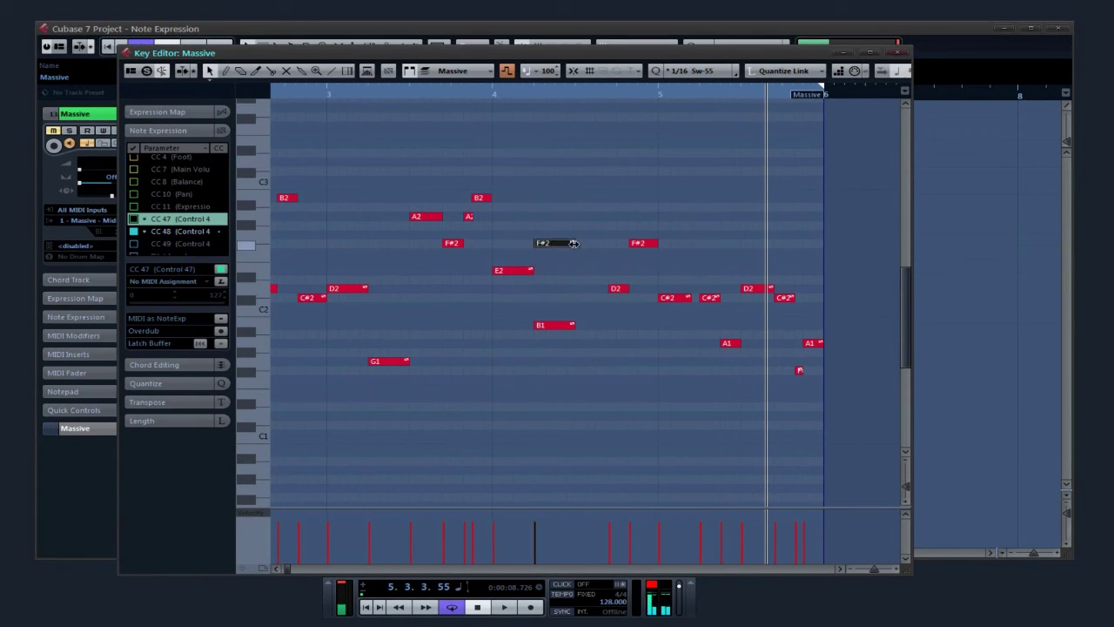
{"action": "left_click_drag", "start_coordinate": [520, 252], "coordinate": [630, 254]}
{"action": "left_click", "coordinate": [900, 54]}
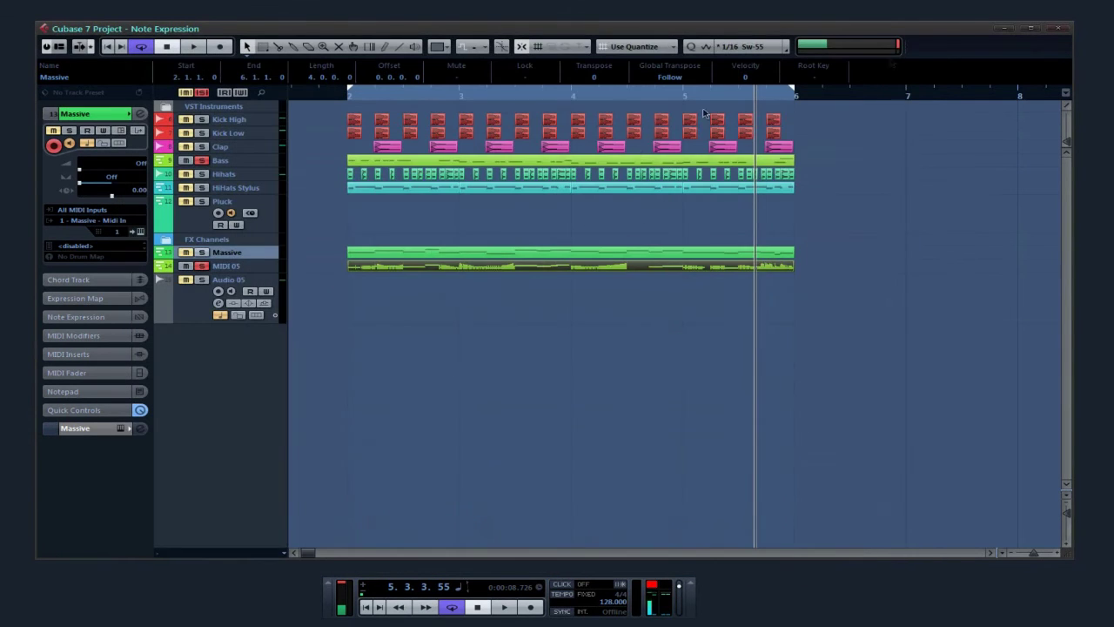
Turn off all solos, place the cursor at bar 2, and play the whole arrangement
{"action": "left_click", "coordinate": [600, 221]}
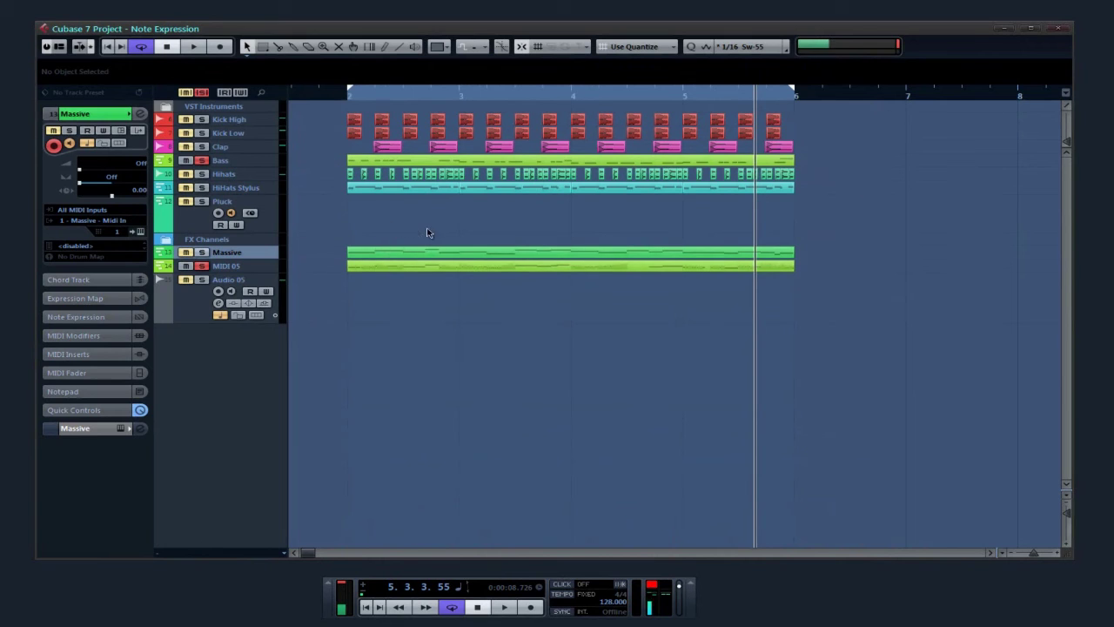
{"action": "left_click", "coordinate": [350, 93]}
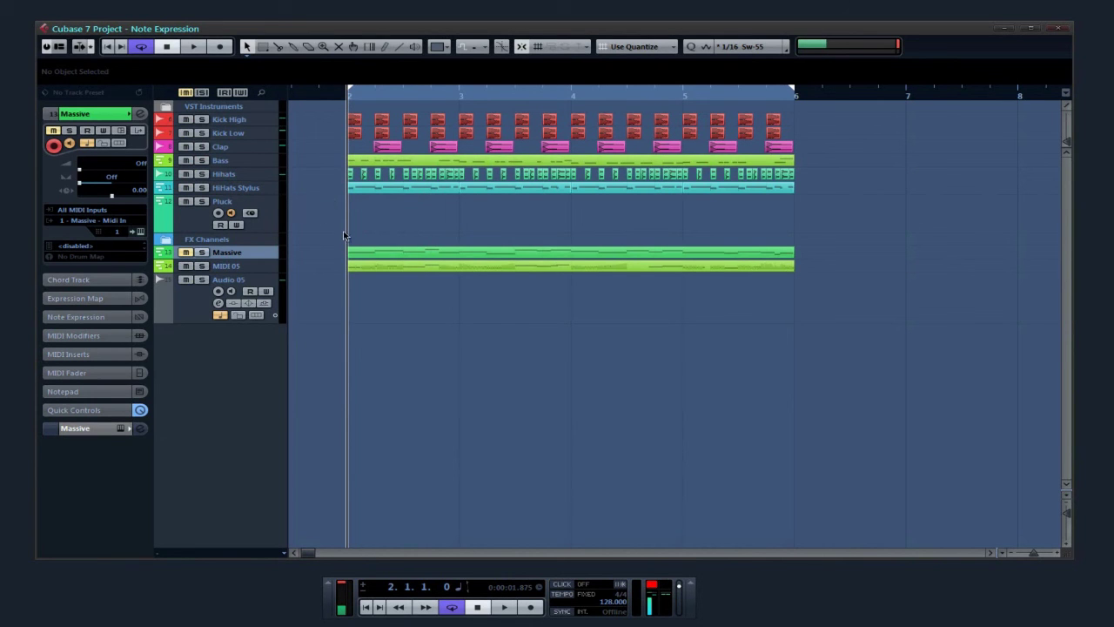
{"action": "key", "text": "space"}
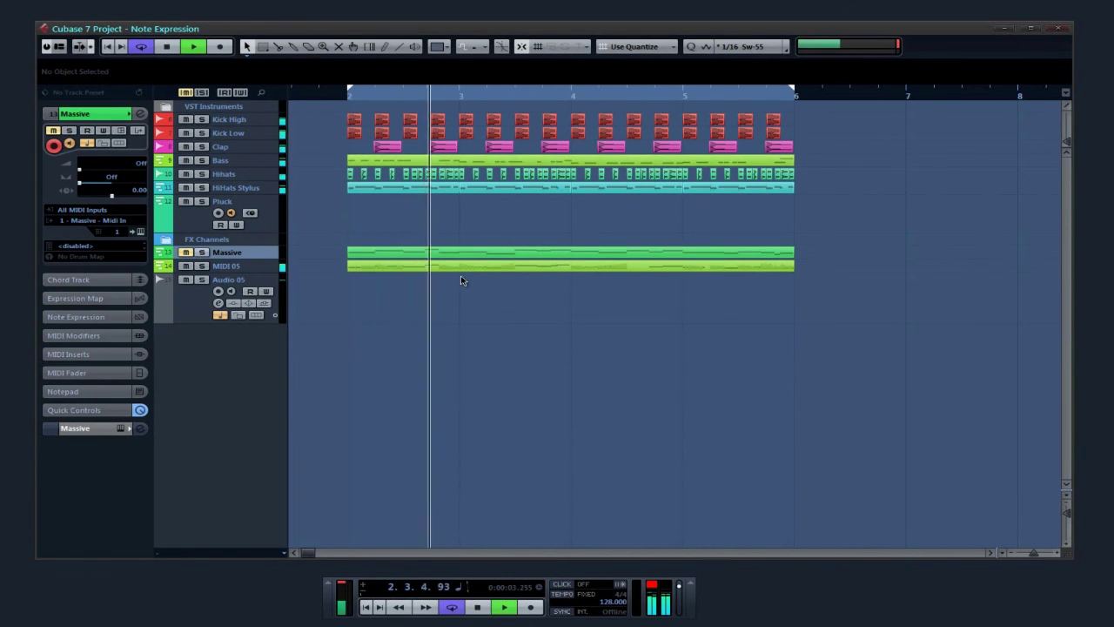
Lower the Massive (2) channel volume of the MIDI 05 track to -18.0
{"action": "key", "text": "Down"}
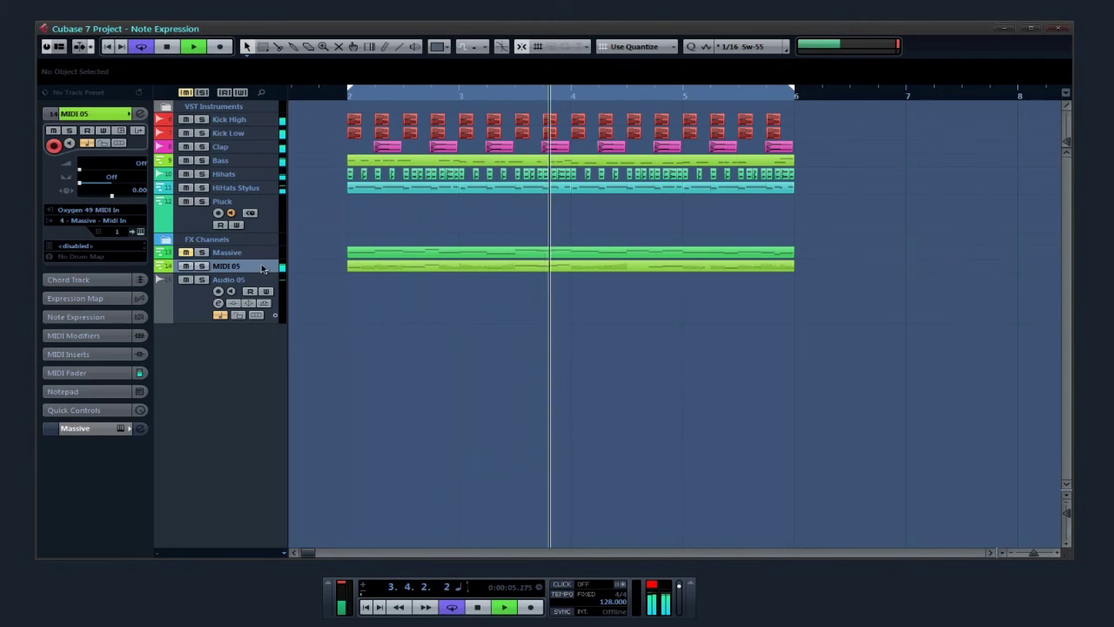
{"action": "left_click", "coordinate": [140, 430]}
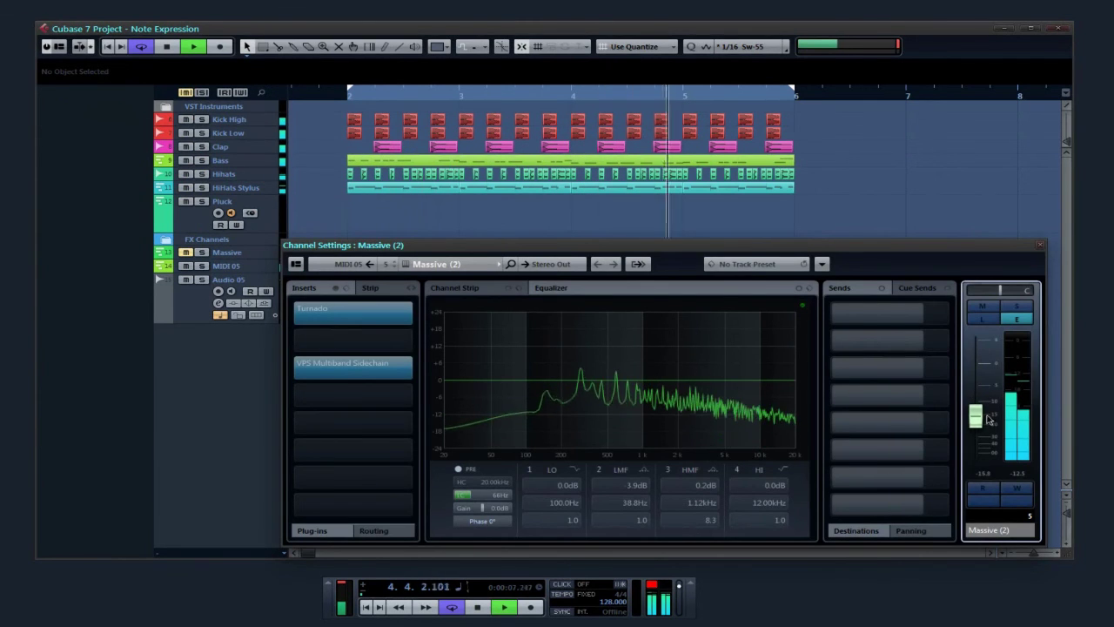
{"action": "left_click_drag", "start_coordinate": [986, 420], "coordinate": [986, 424]}
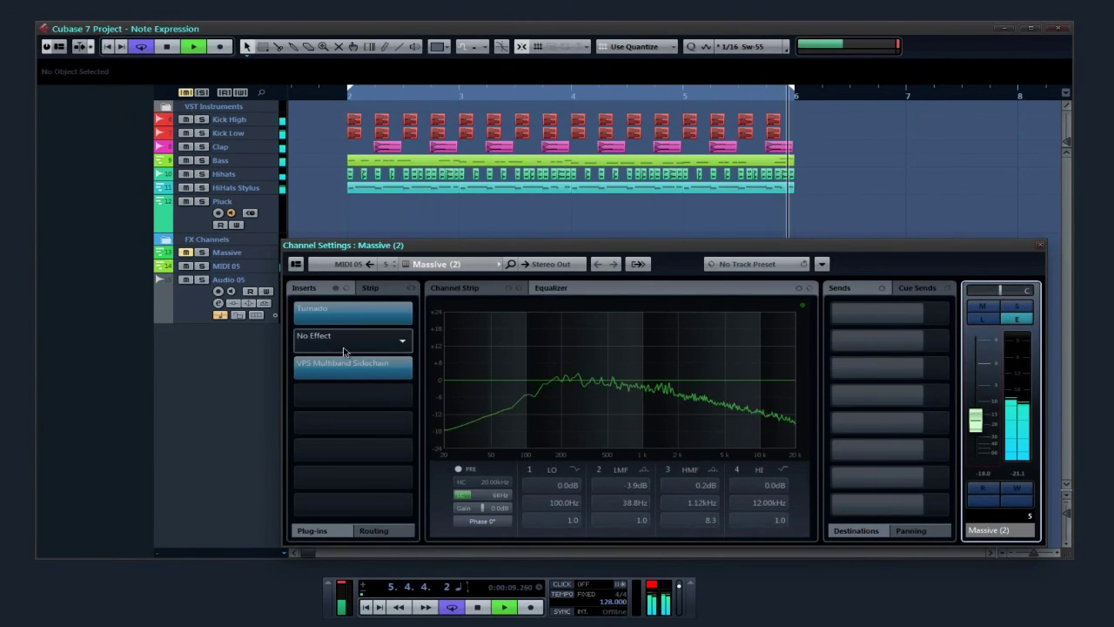
Examine the Turnado insert on Massive (2) while the loop plays, close its windows, and stop playback
{"action": "key", "text": "space"}
{"action": "left_click", "coordinate": [364, 324]}
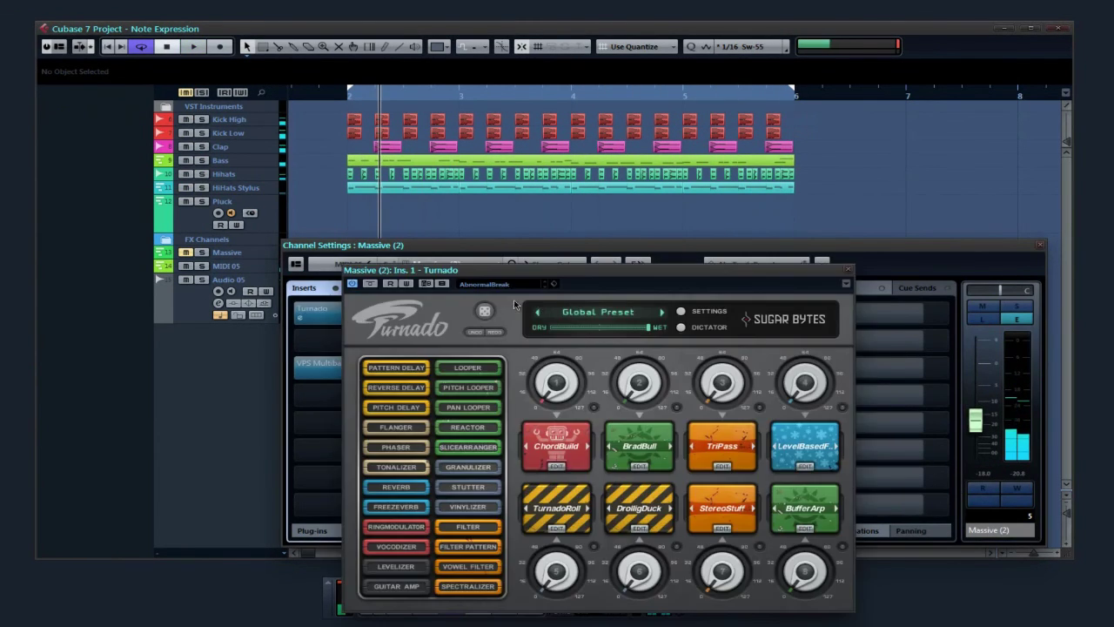
{"action": "left_click_drag", "start_coordinate": [622, 274], "coordinate": [526, 243]}
{"action": "key", "text": "space"}
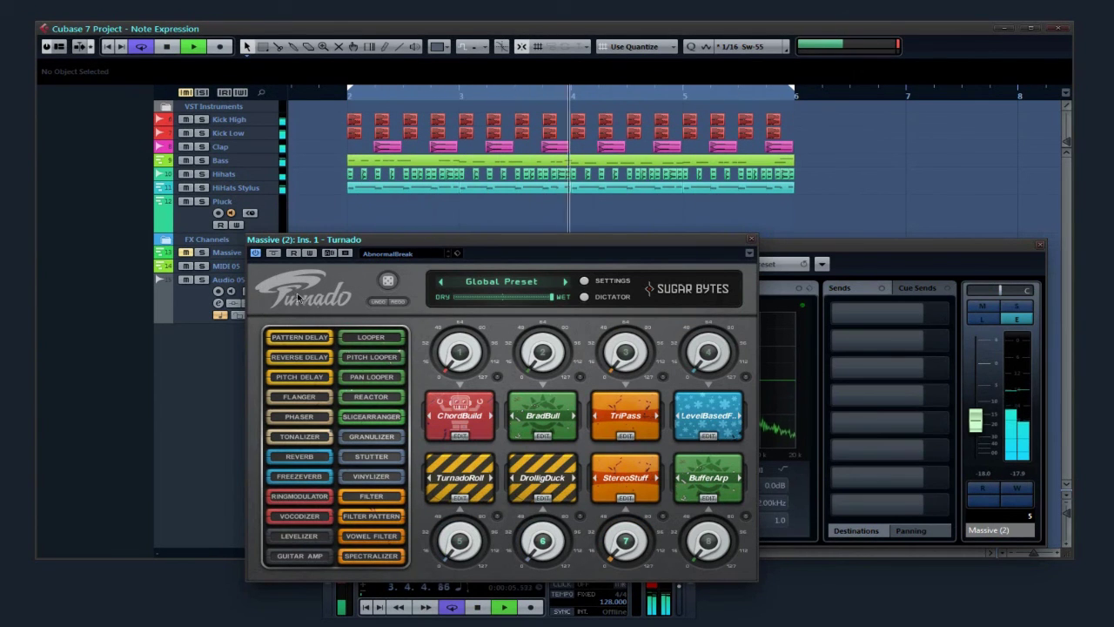
{"action": "left_click", "coordinate": [753, 240]}
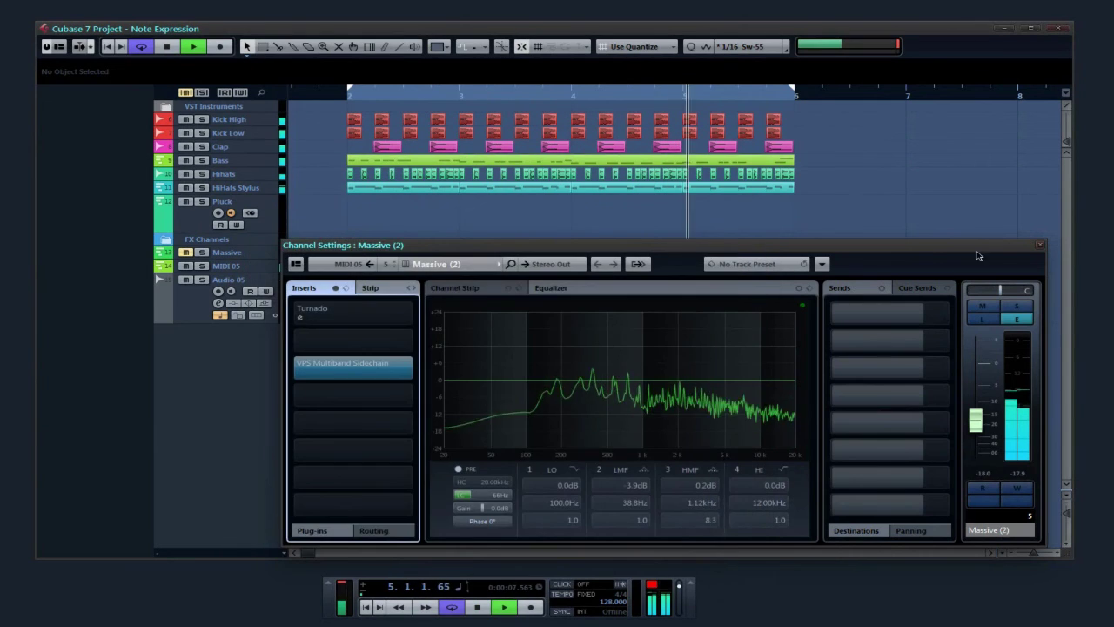
{"action": "left_click", "coordinate": [1039, 243]}
{"action": "key", "text": "space"}
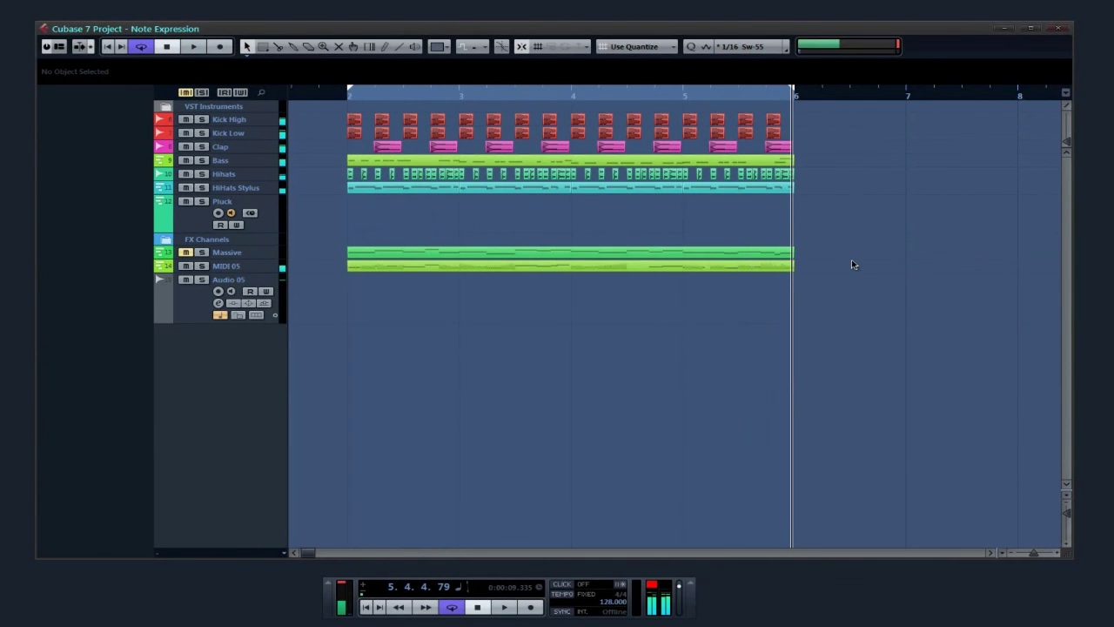
Delete the Massive and MIDI 05 parts from bars 2 to 6 in the arrangement
{"action": "left_click_drag", "start_coordinate": [841, 290], "coordinate": [337, 243]}
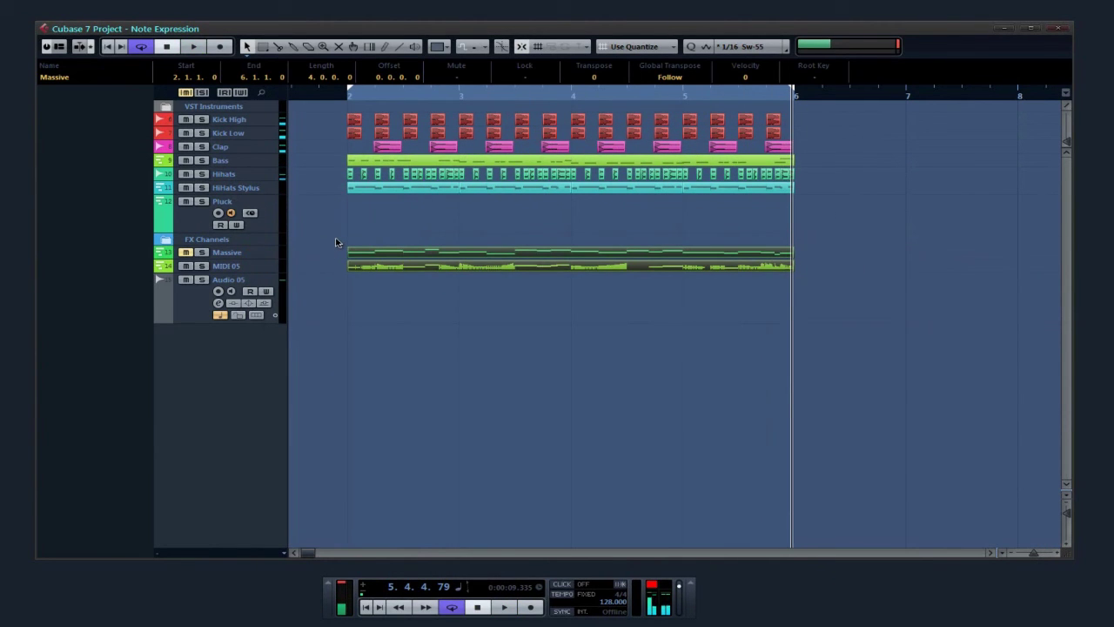
{"action": "key", "text": "Delete"}
{"action": "left_click", "coordinate": [409, 256]}
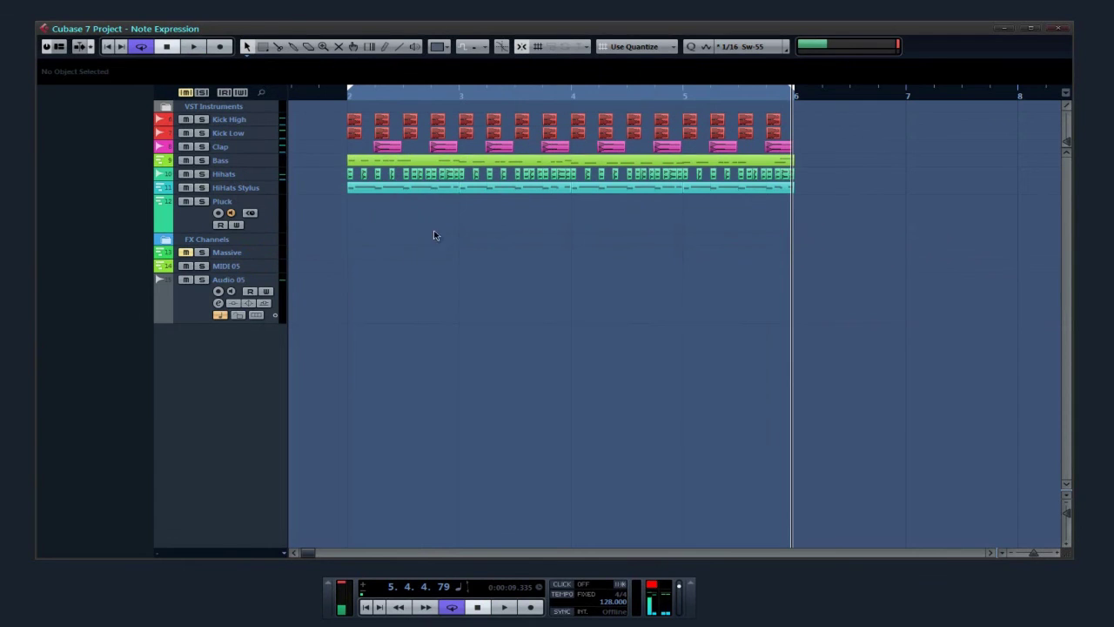
Select the Massive track, view its channel settings, and close the window
{"action": "scroll", "coordinate": [430, 226], "scroll_direction": "right", "scroll_amount": 1}
{"action": "left_click", "coordinate": [265, 253]}
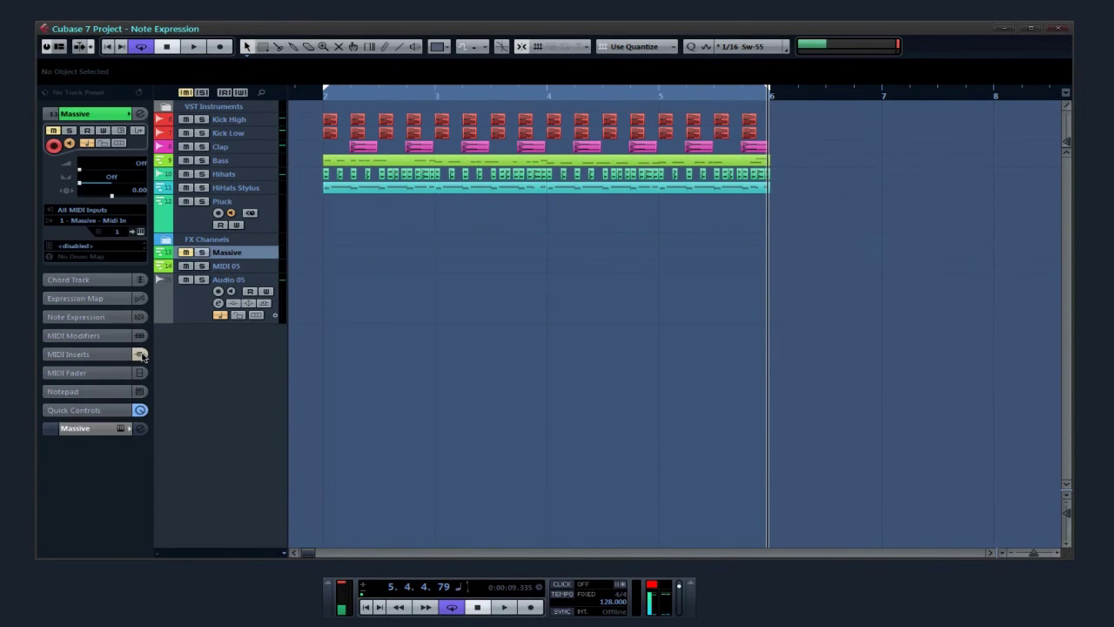
{"action": "left_click", "coordinate": [142, 428]}
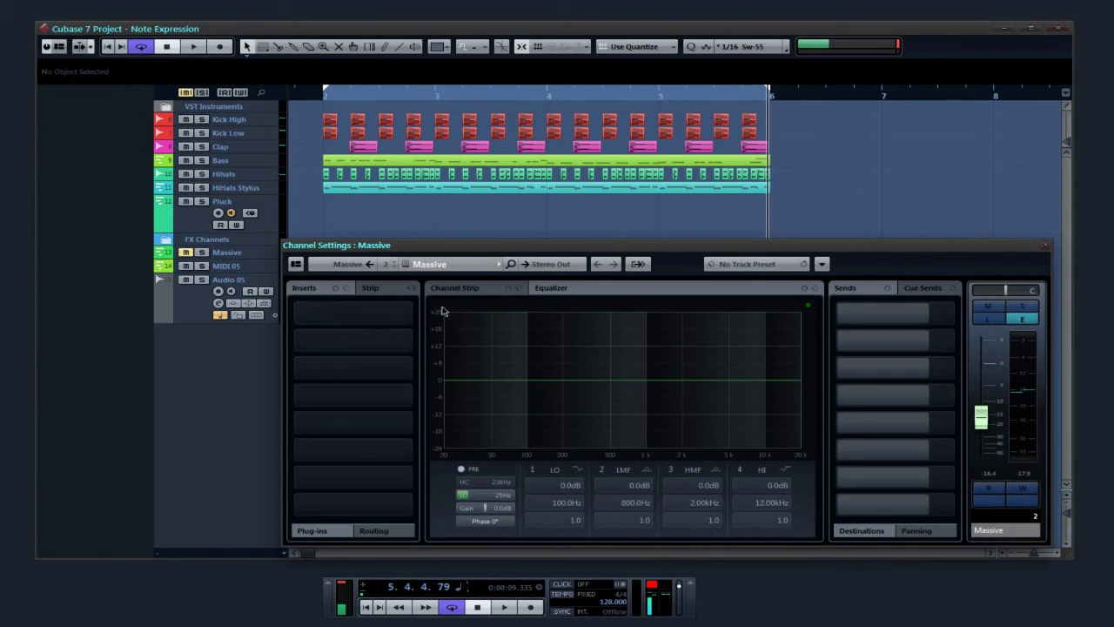
{"action": "left_click", "coordinate": [1046, 245]}
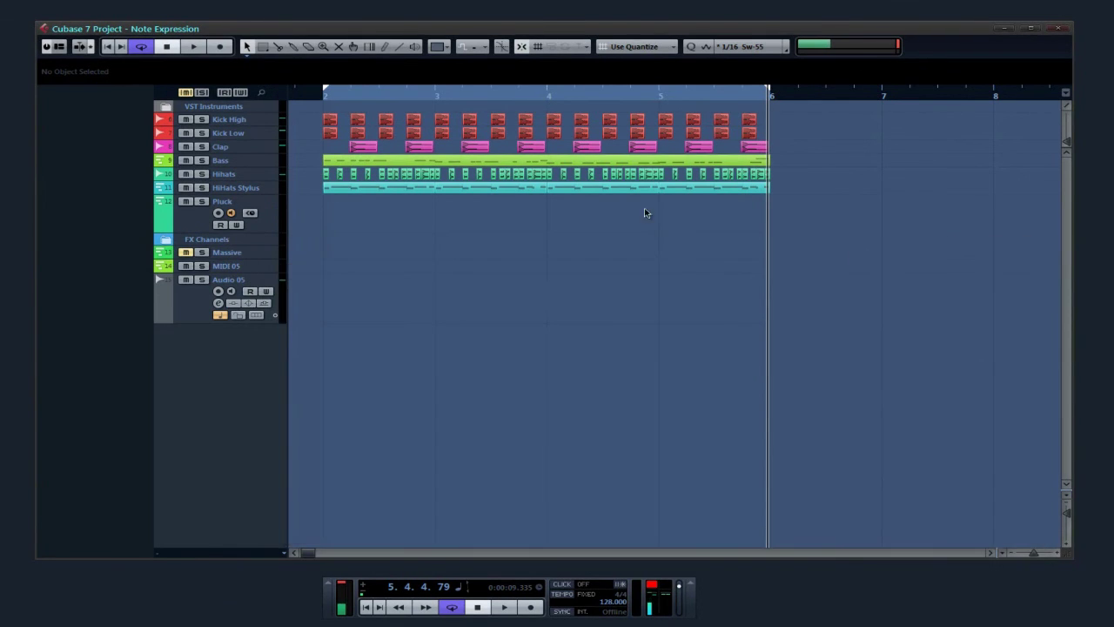
{"action": "scroll", "coordinate": [644, 207], "scroll_direction": "left", "scroll_amount": 3}
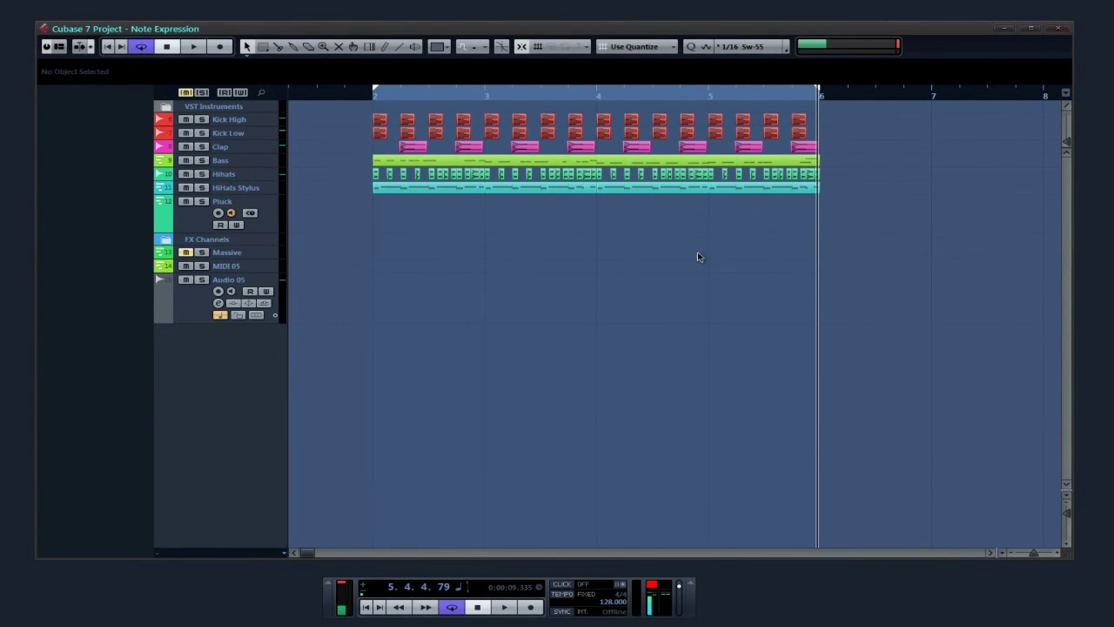
{"action": "scroll", "coordinate": [697, 257], "scroll_direction": "right", "scroll_amount": 1}
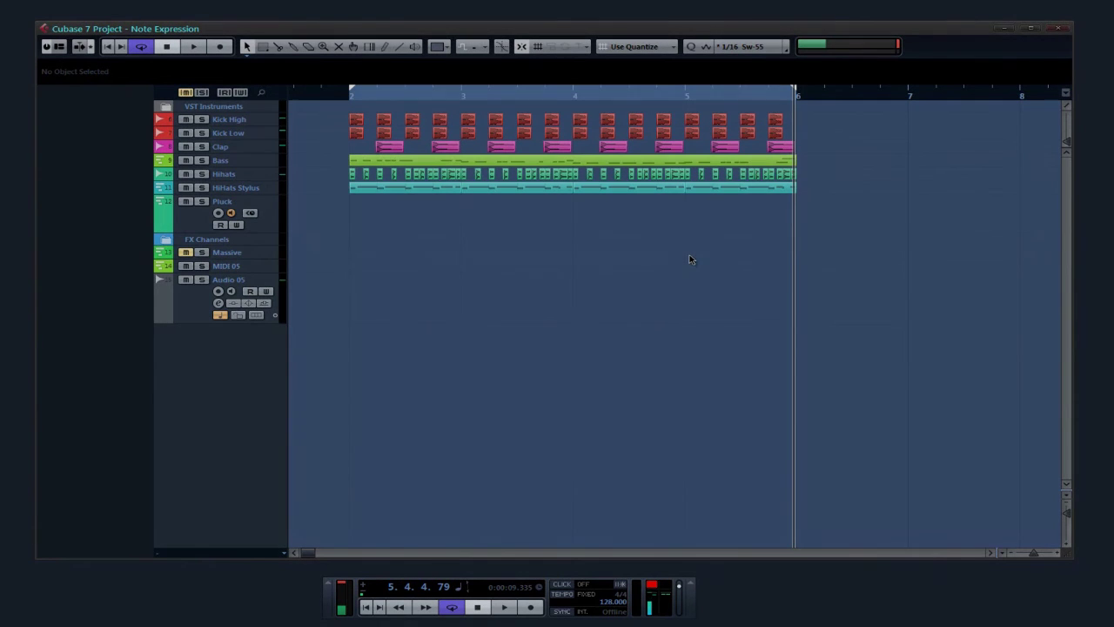